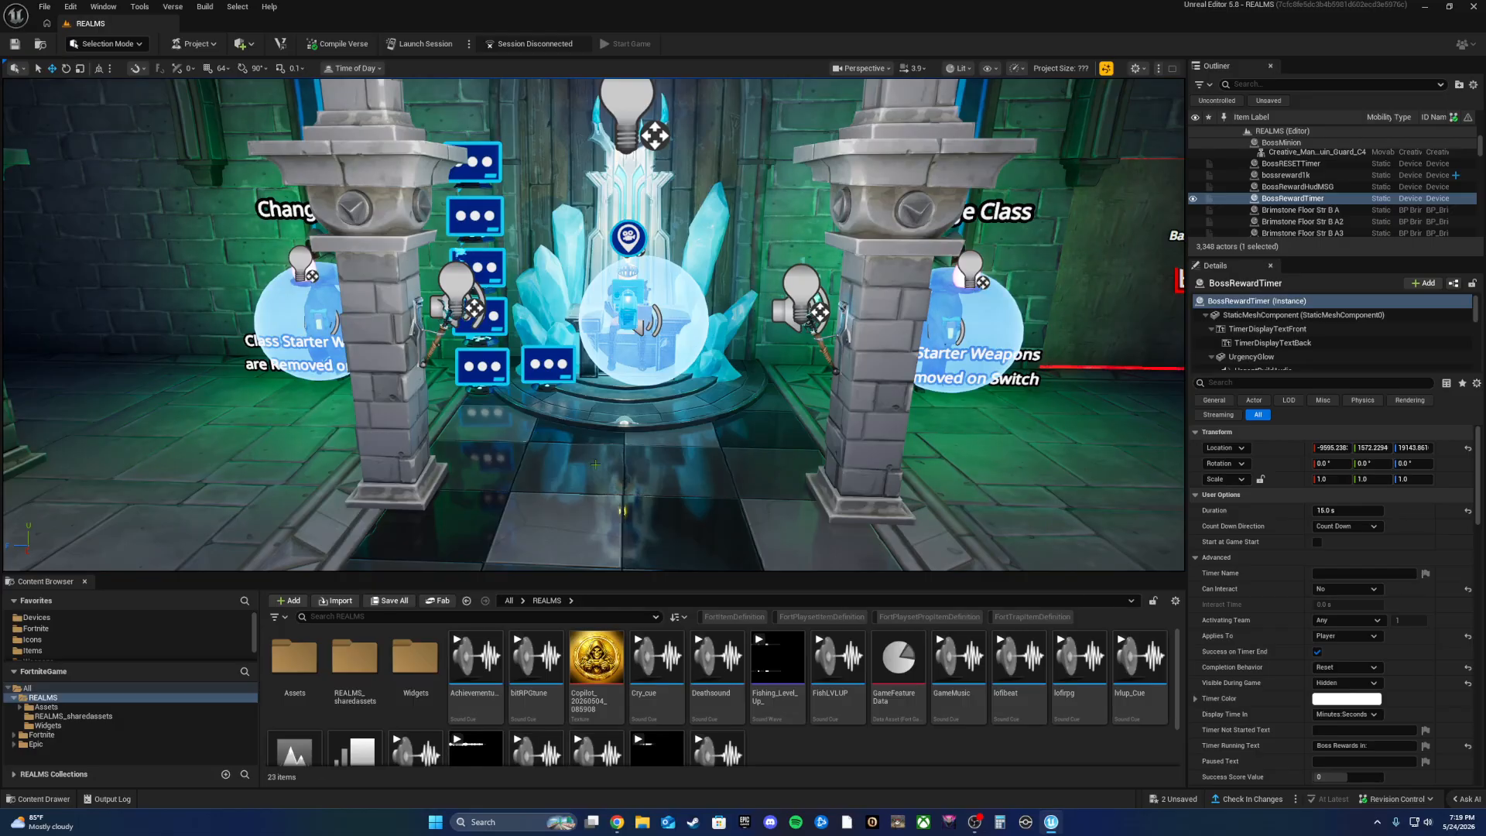
Step: Filter the Fortnite Devices folder by 'dialog' to reveal the Pop-up Dialog Device
right_click(538, 262)
left_click(800, 750)
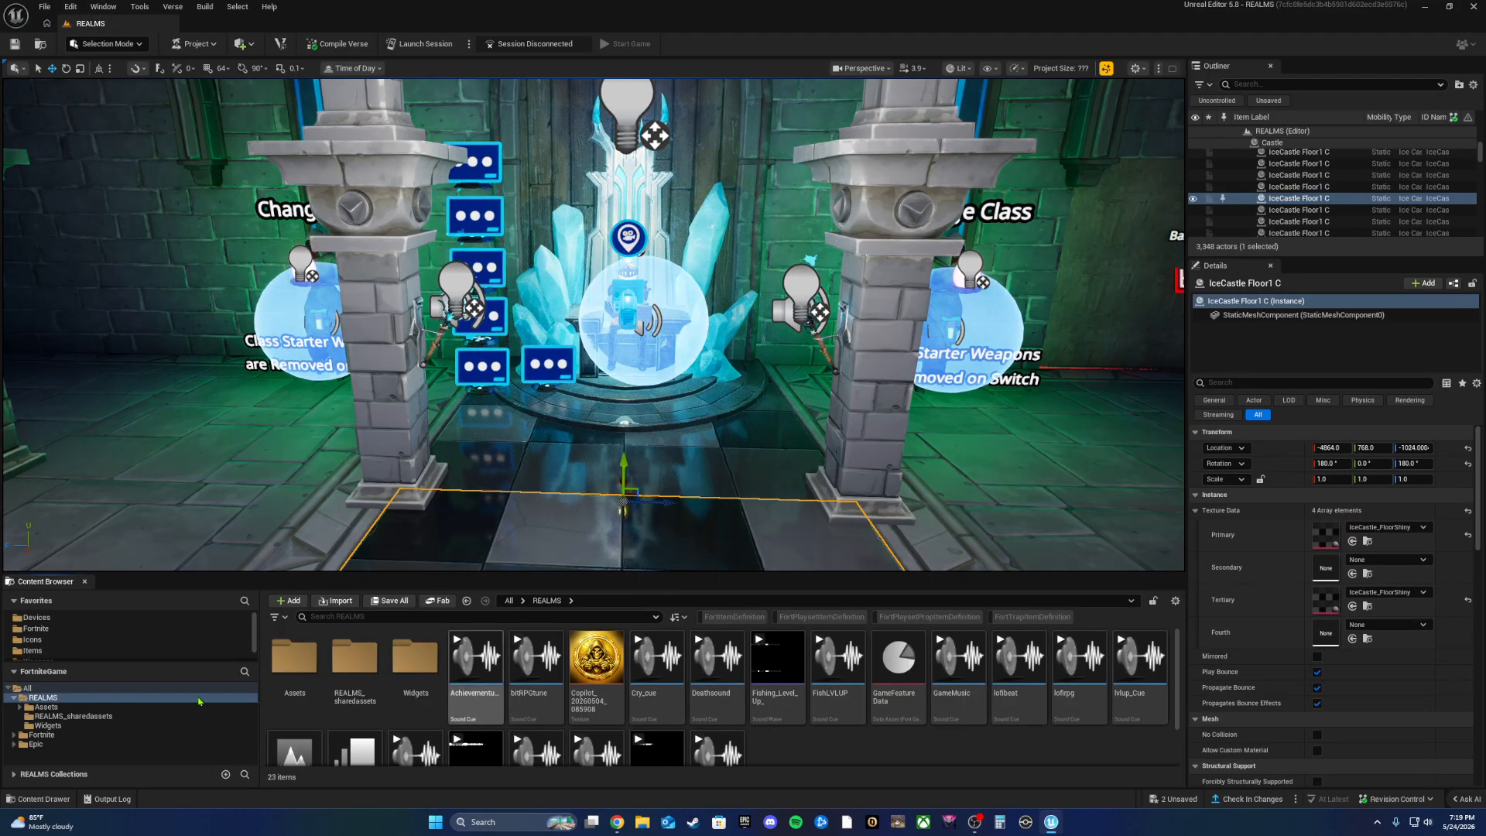
left_click(109, 612)
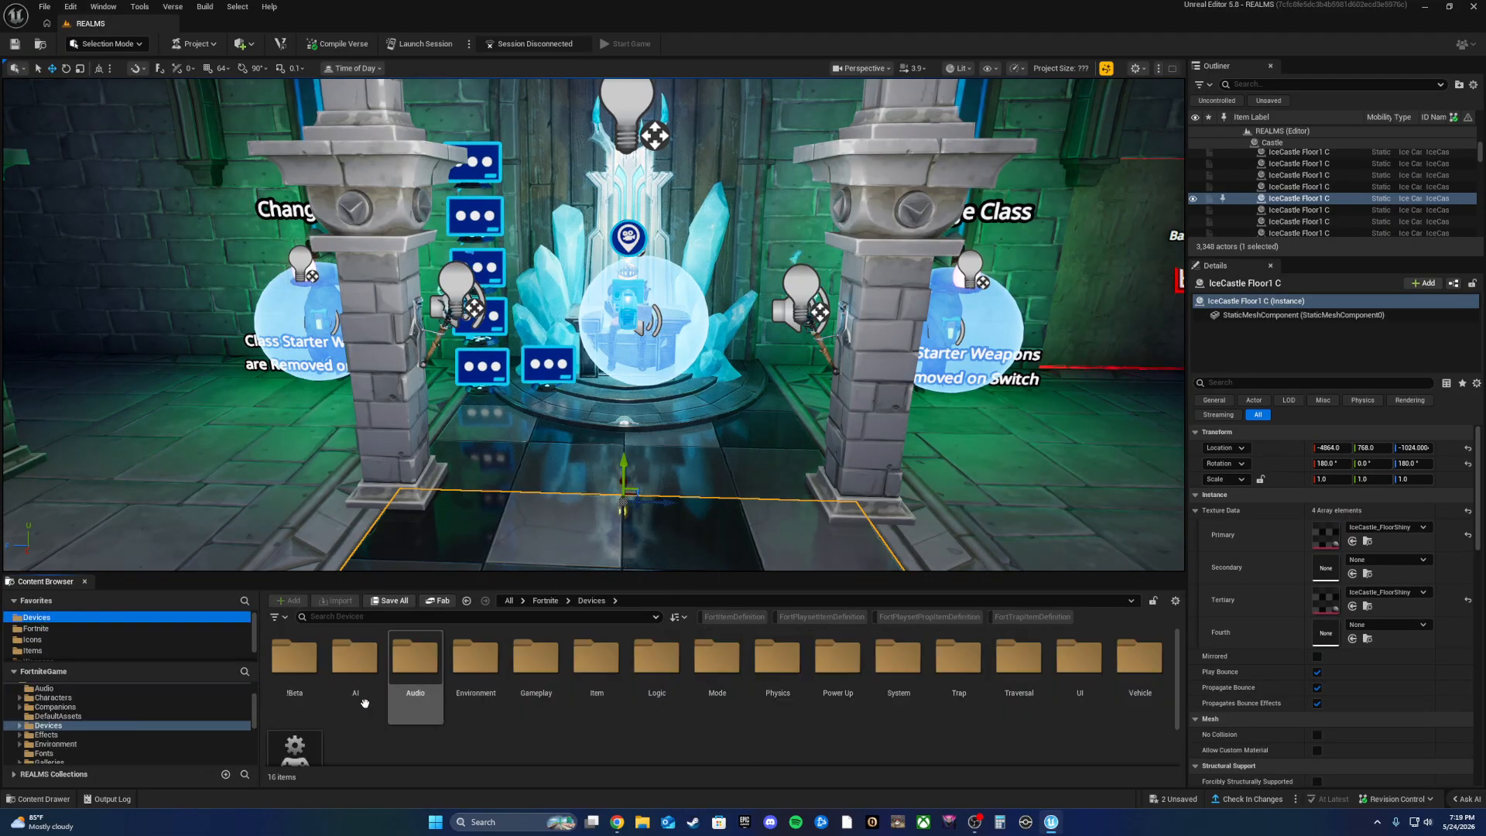
left_click(379, 615)
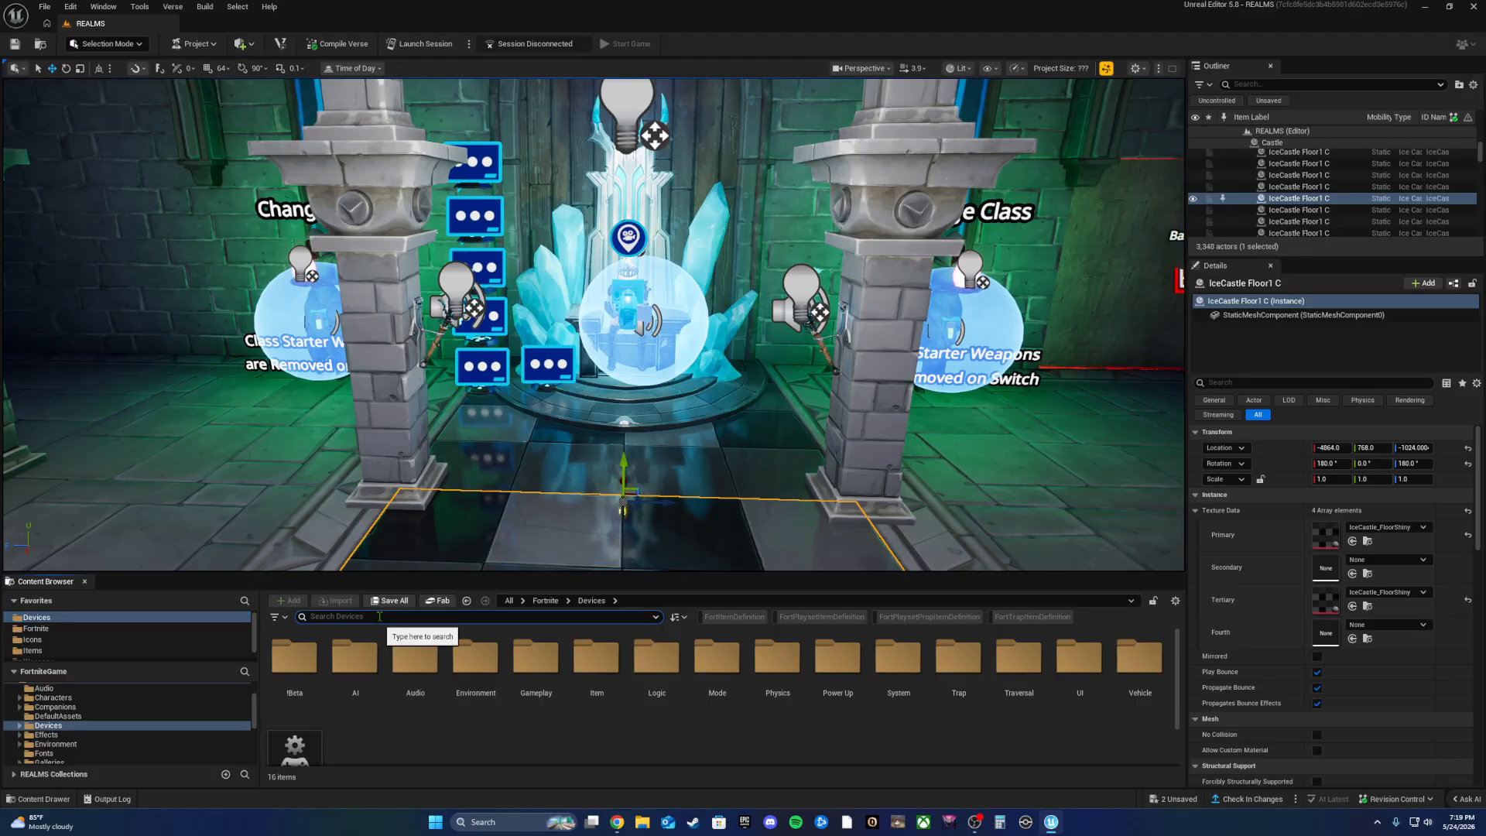
type("dialog")
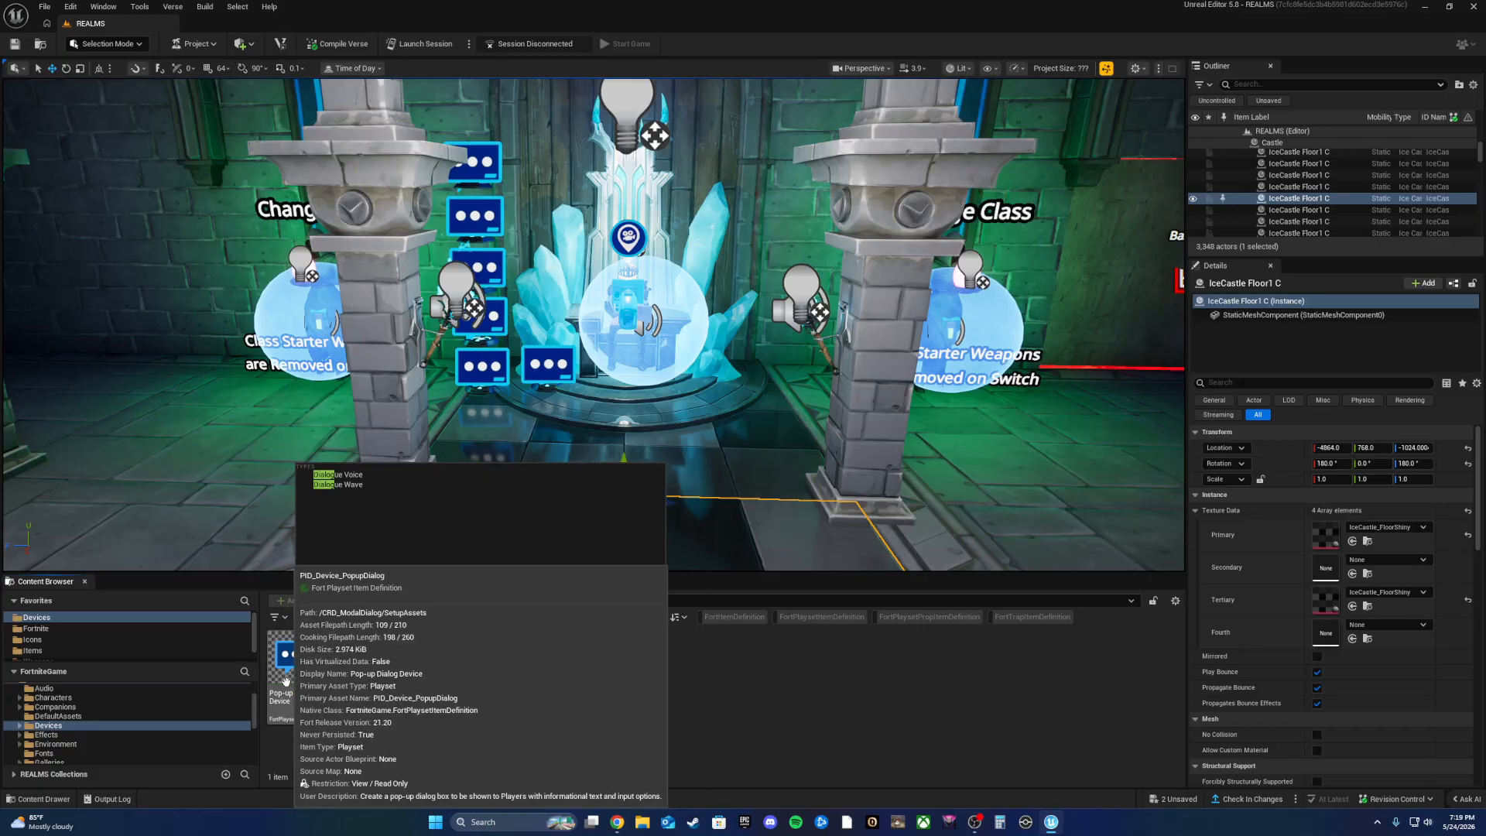
Step: Place a Pop-up Dialog Device beside the left pillar and try 'Game' as its title
left_click_drag(294, 661, 332, 440)
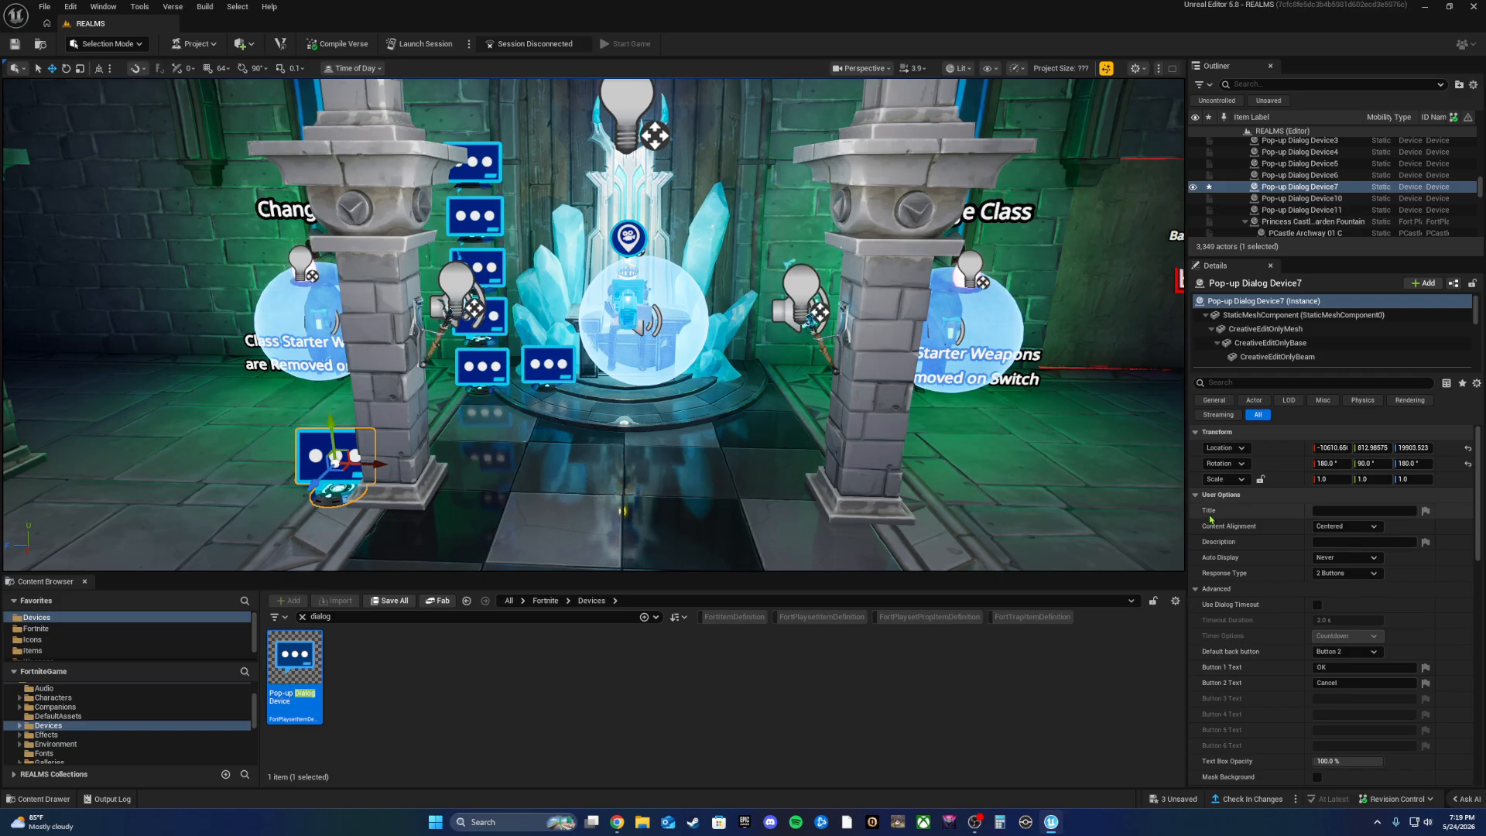
left_click(1339, 511)
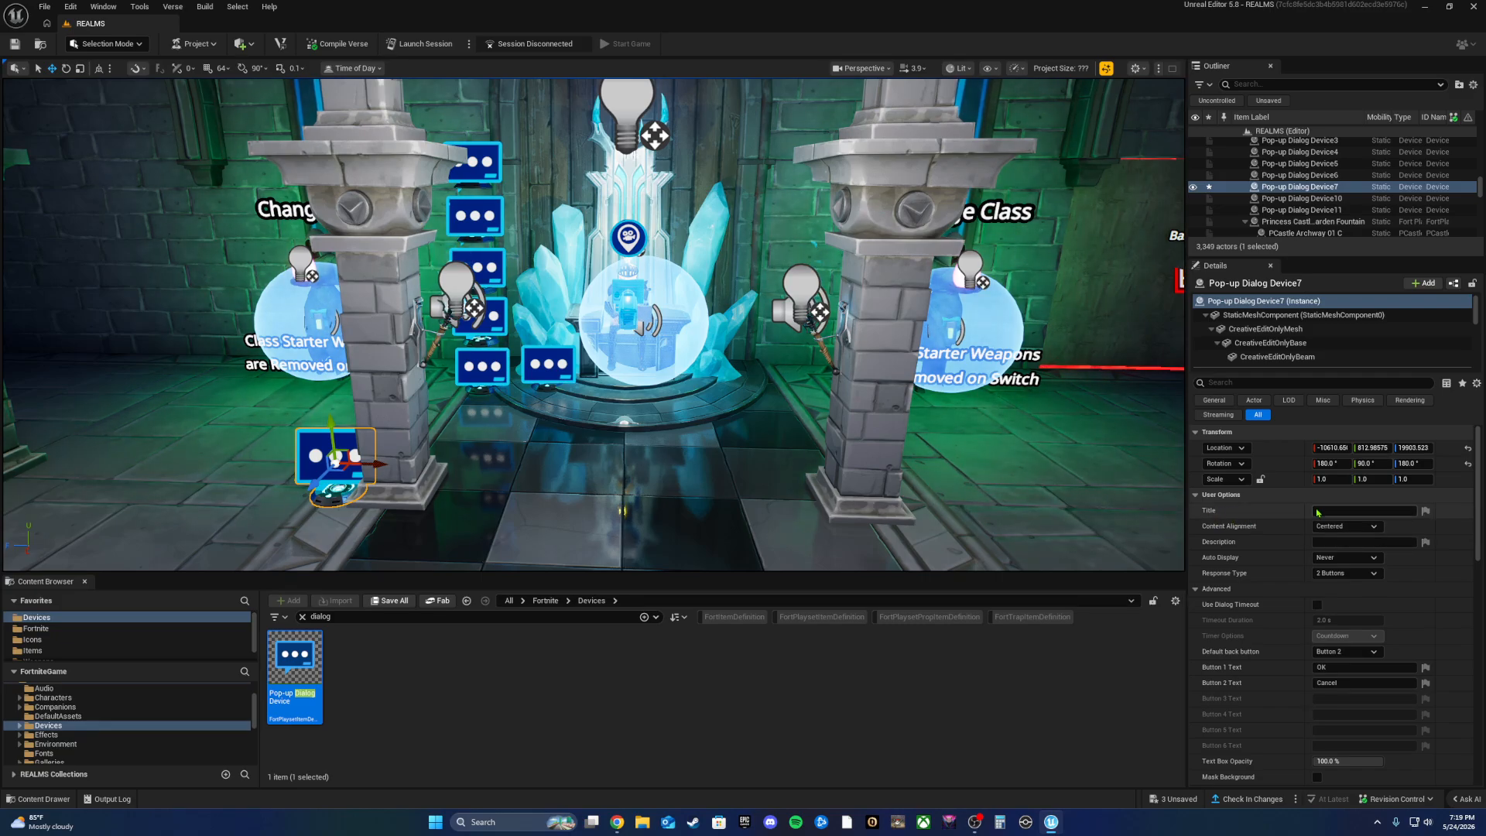
type("Game")
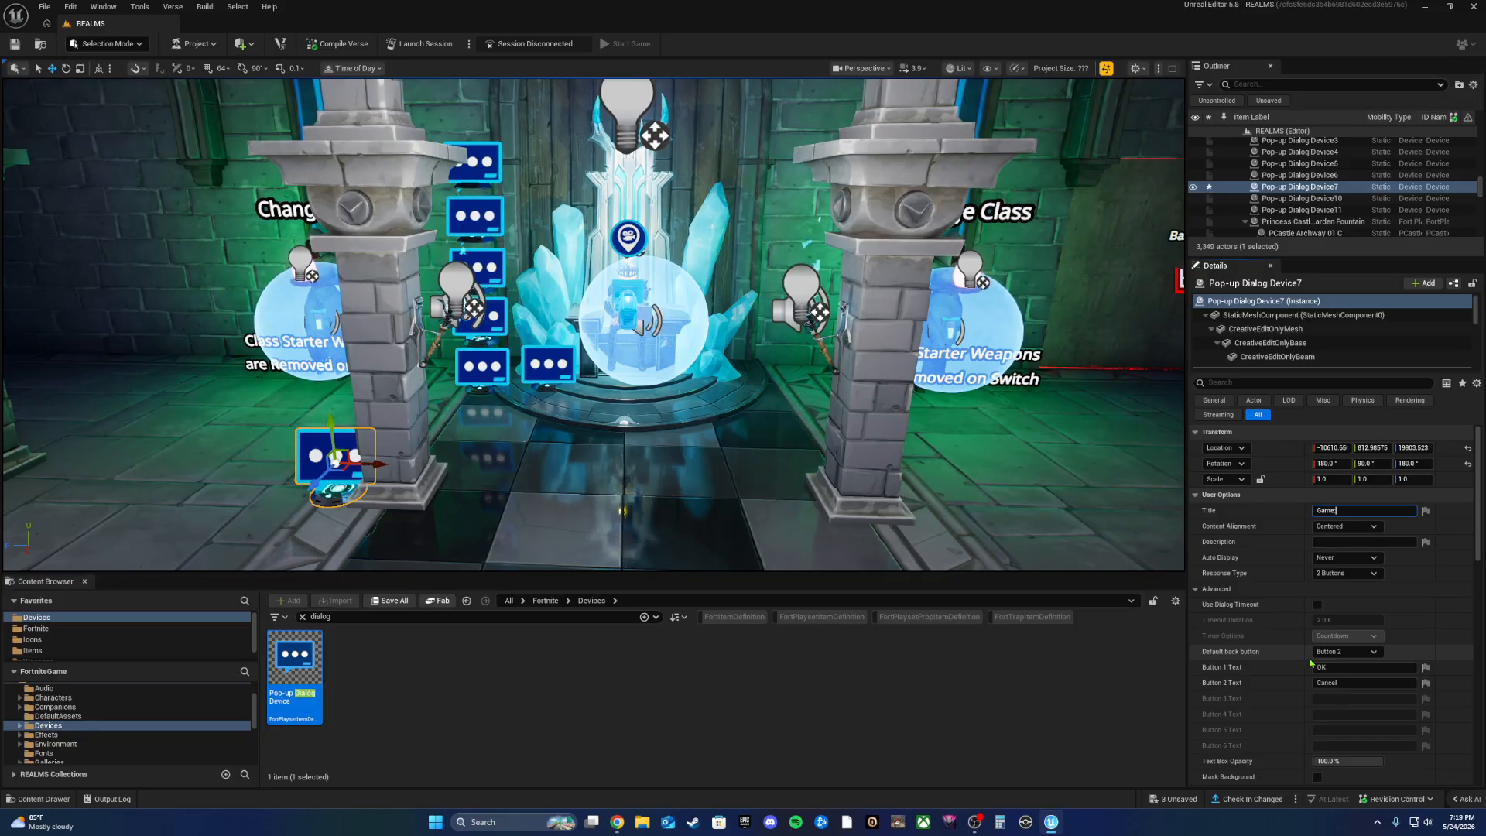
key("BackSpace")
key("BackSpace")
key("BackSpace")
key("BackSpace")
key("BackSpace")
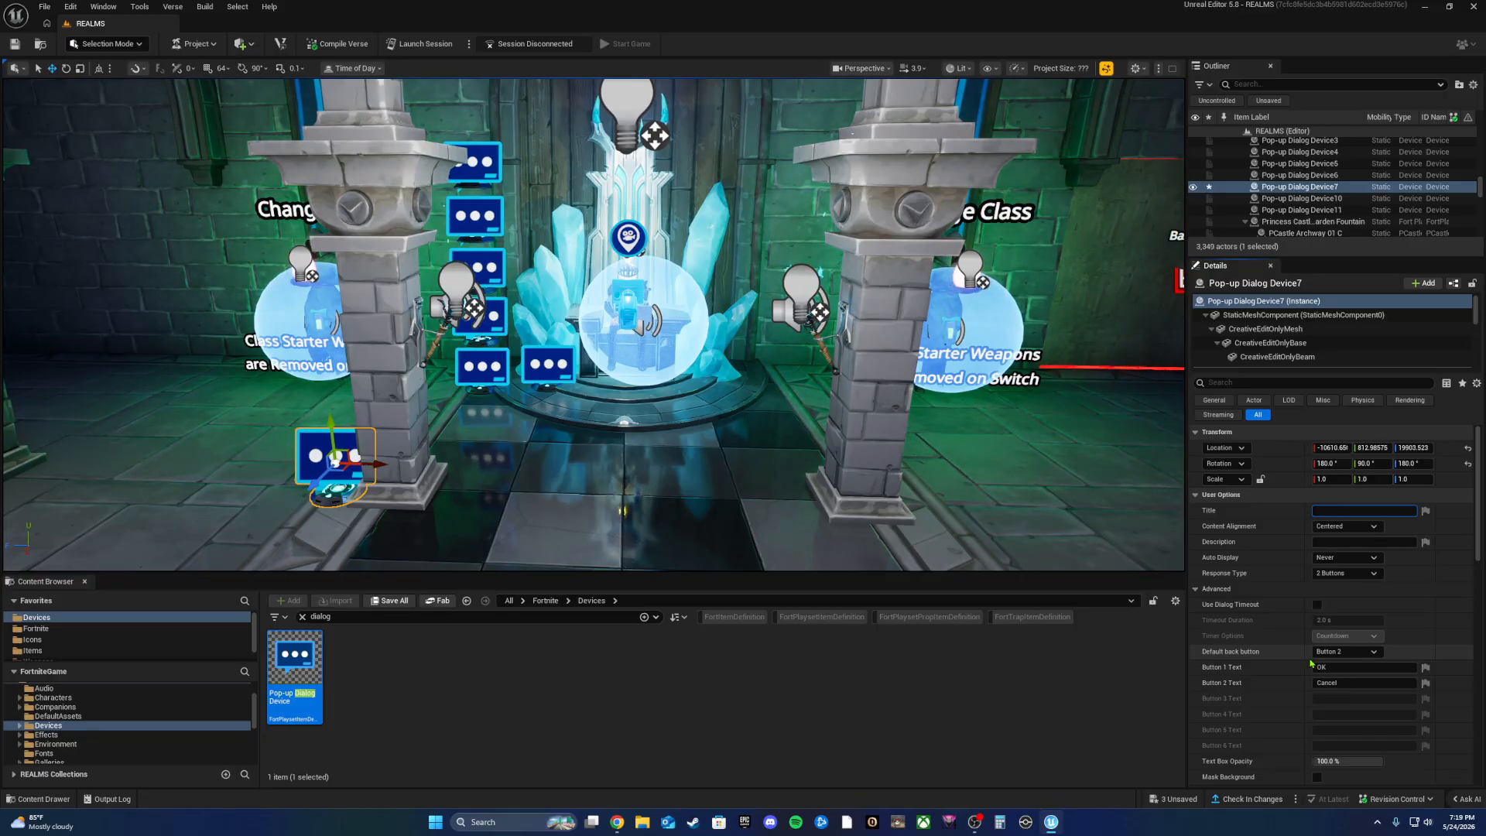
Step: Try '(playername)' and 'hey (playername)' as the title, then clear it to blank
type("(")
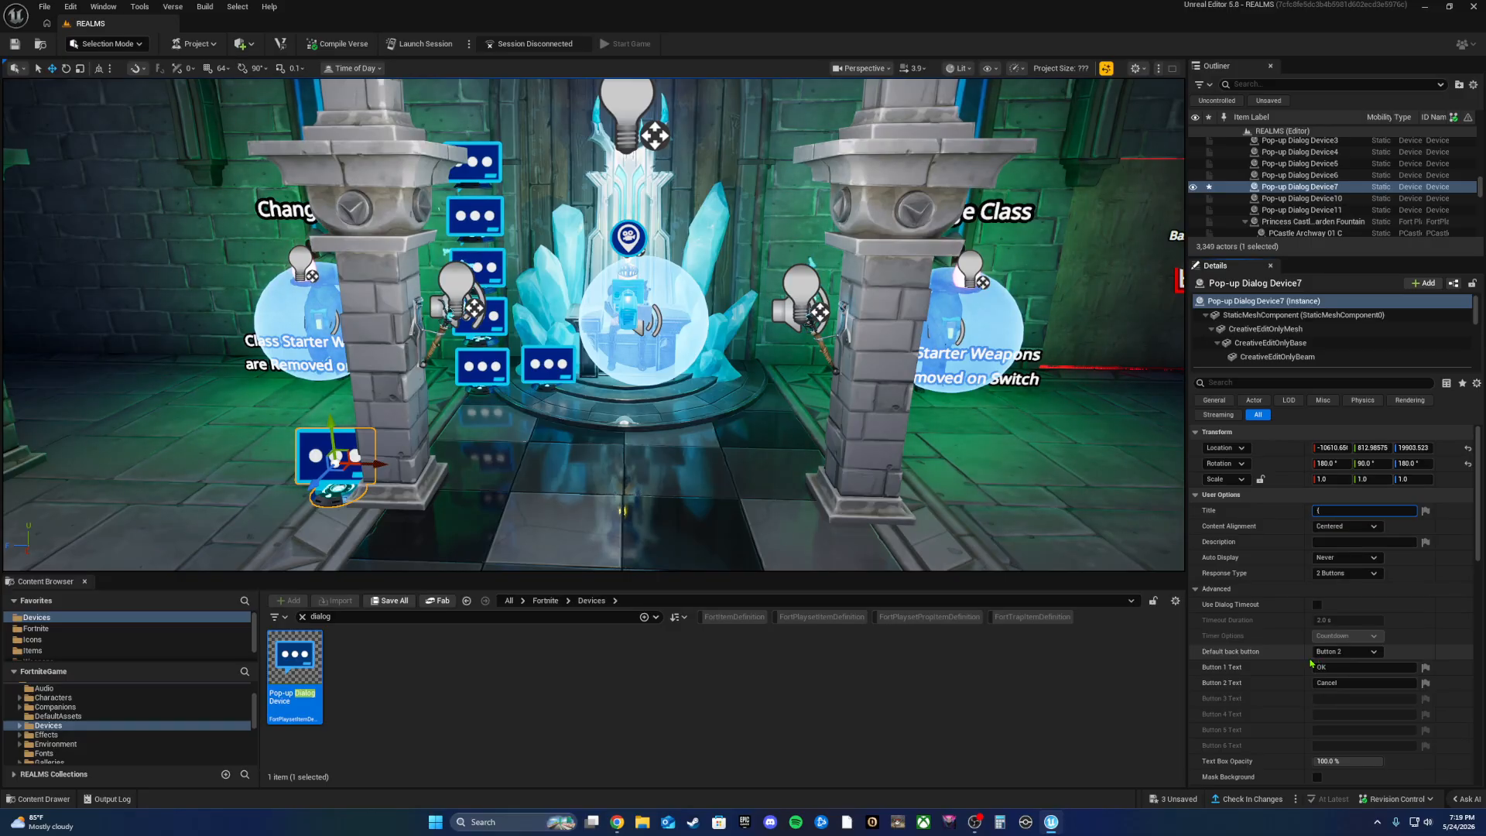
type("playername")
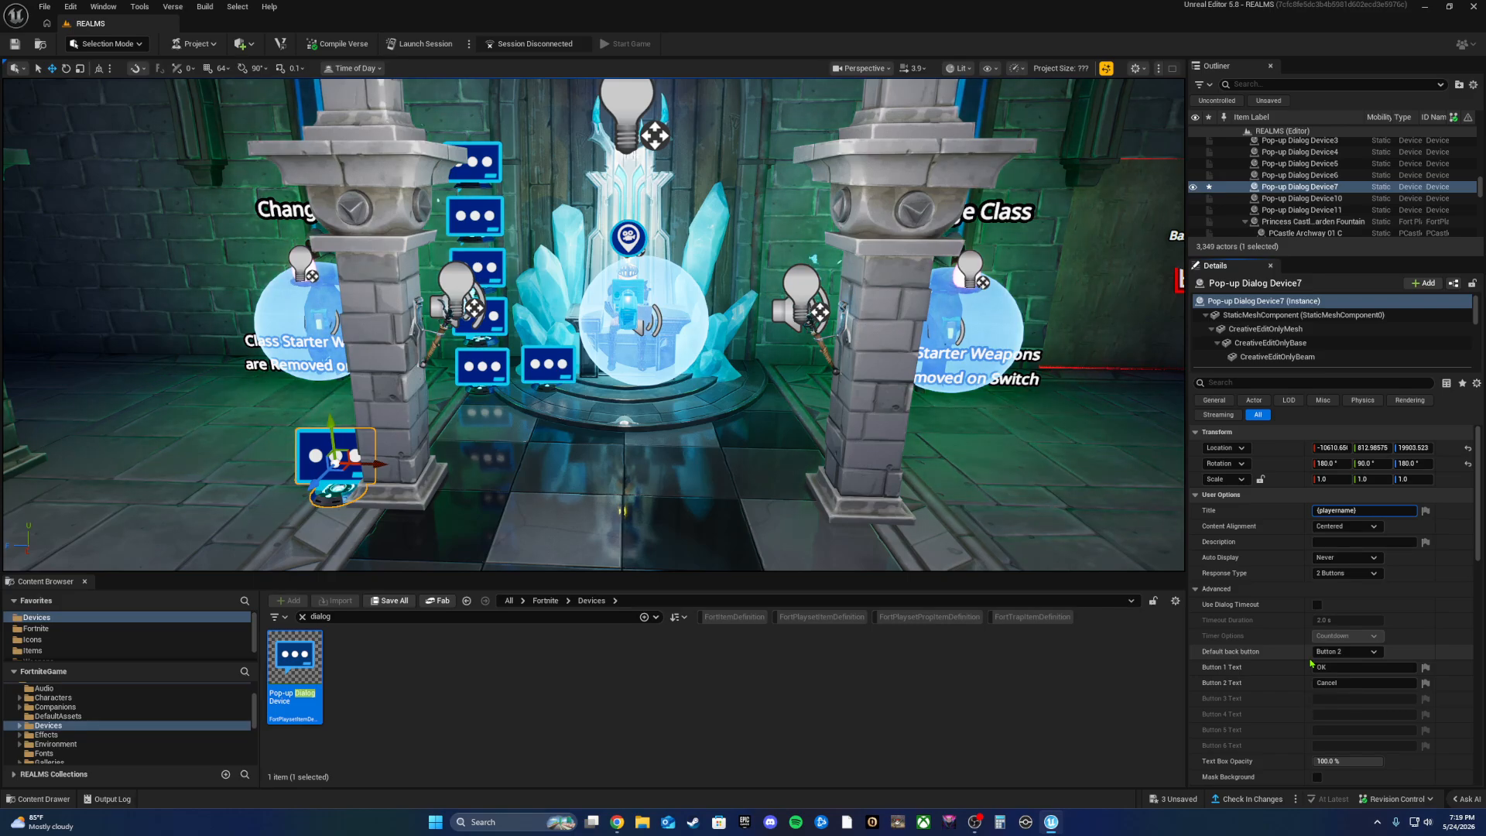
key("BackSpace")
key("BackSpace")
key("BackSpace")
key("BackSpace")
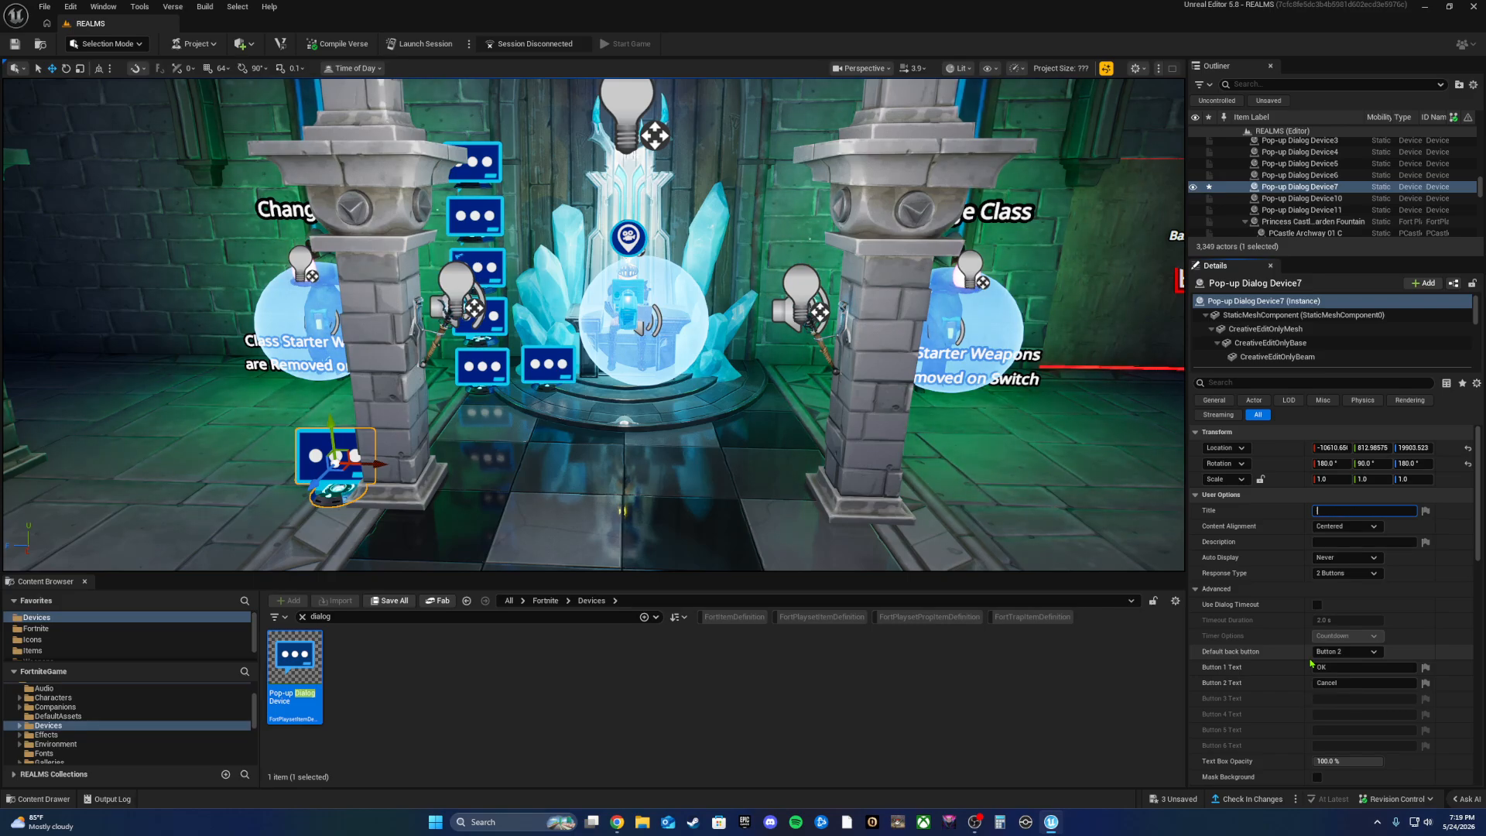
type("heyy")
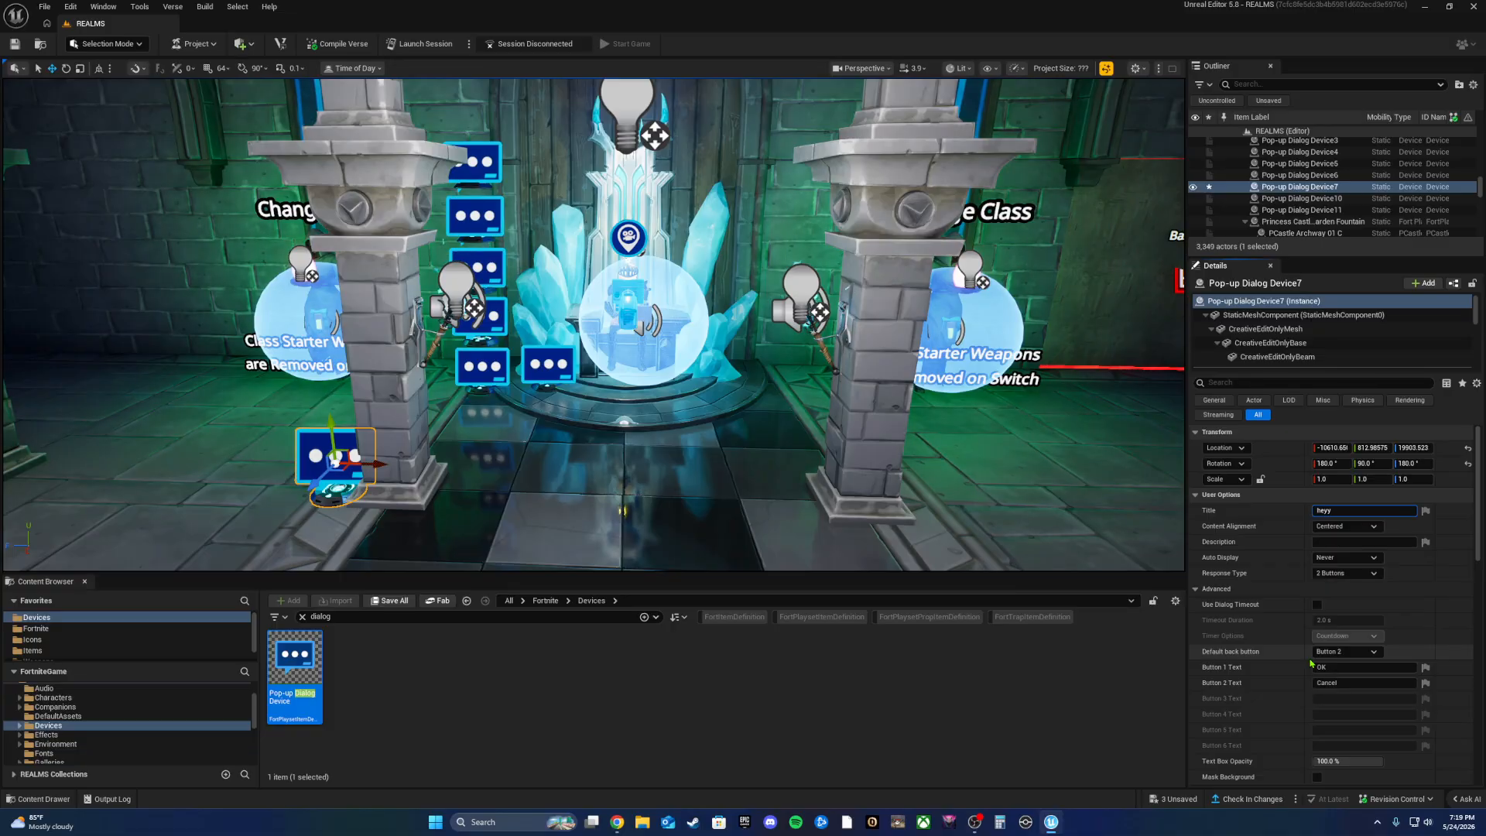
type(" (playername")
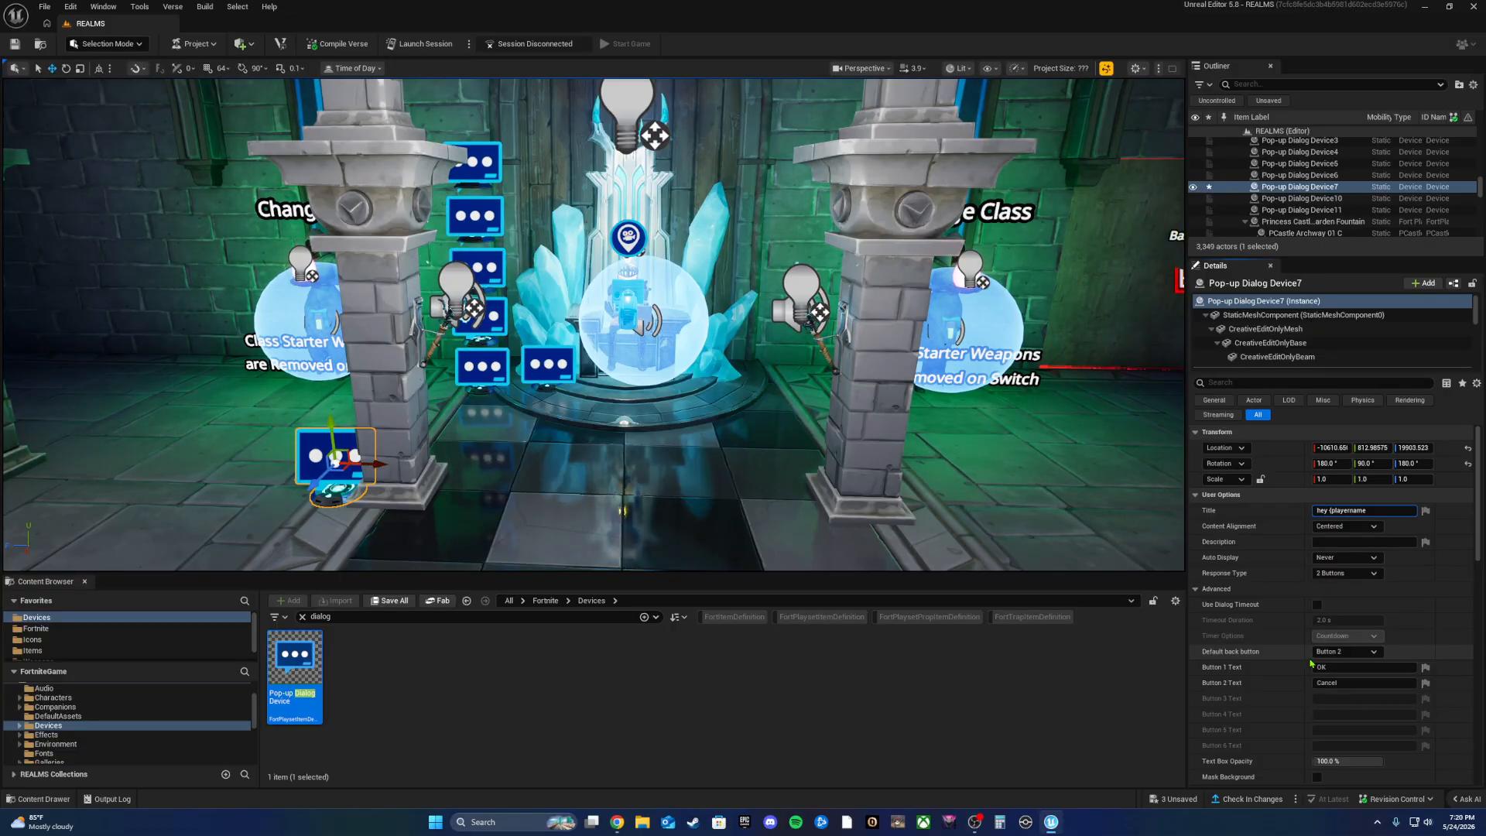
type(")")
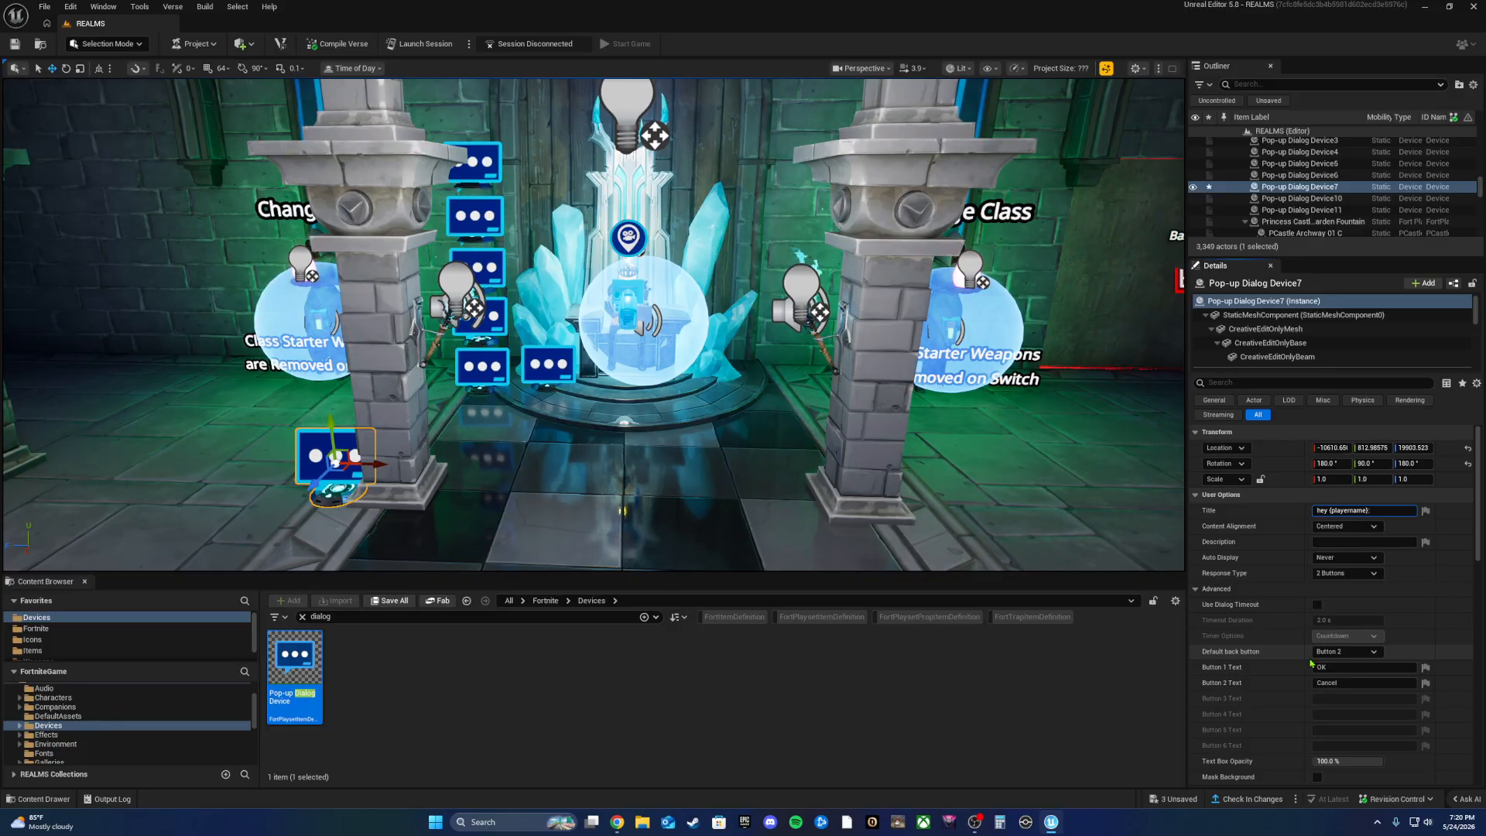
key("BackSpace")
key("BackSpace")
key("BackSpace")
key("BackSpace")
key("BackSpace")
key("BackSpace")
key("BackSpace")
key("BackSpace")
key("BackSpace")
key("BackSpace")
key("BackSpace")
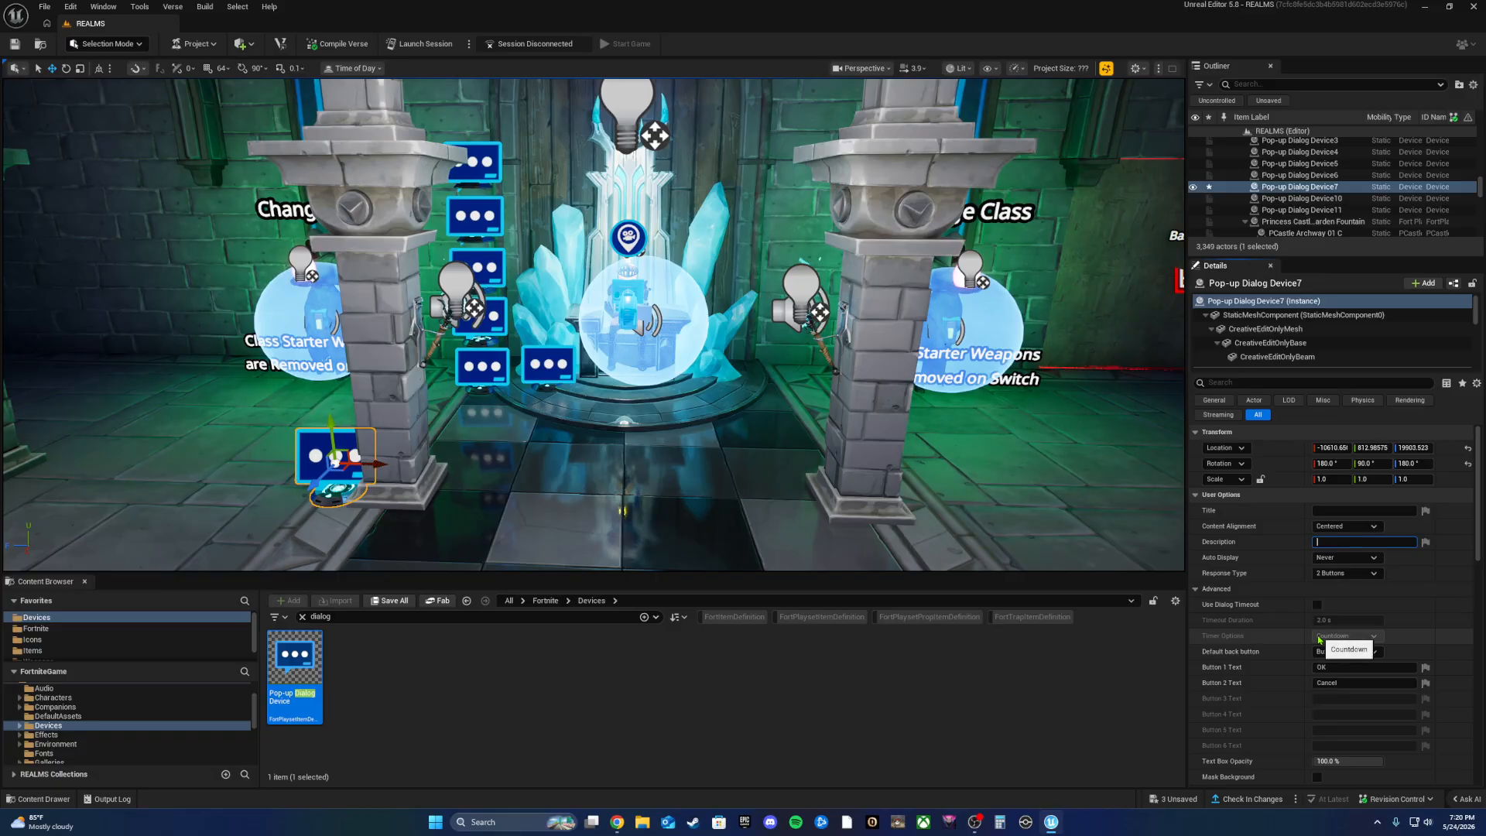
type("y whats up")
key("BackSpace")
key("BackSpace")
key("BackSpace")
key("BackSpace")
key("BackSpace")
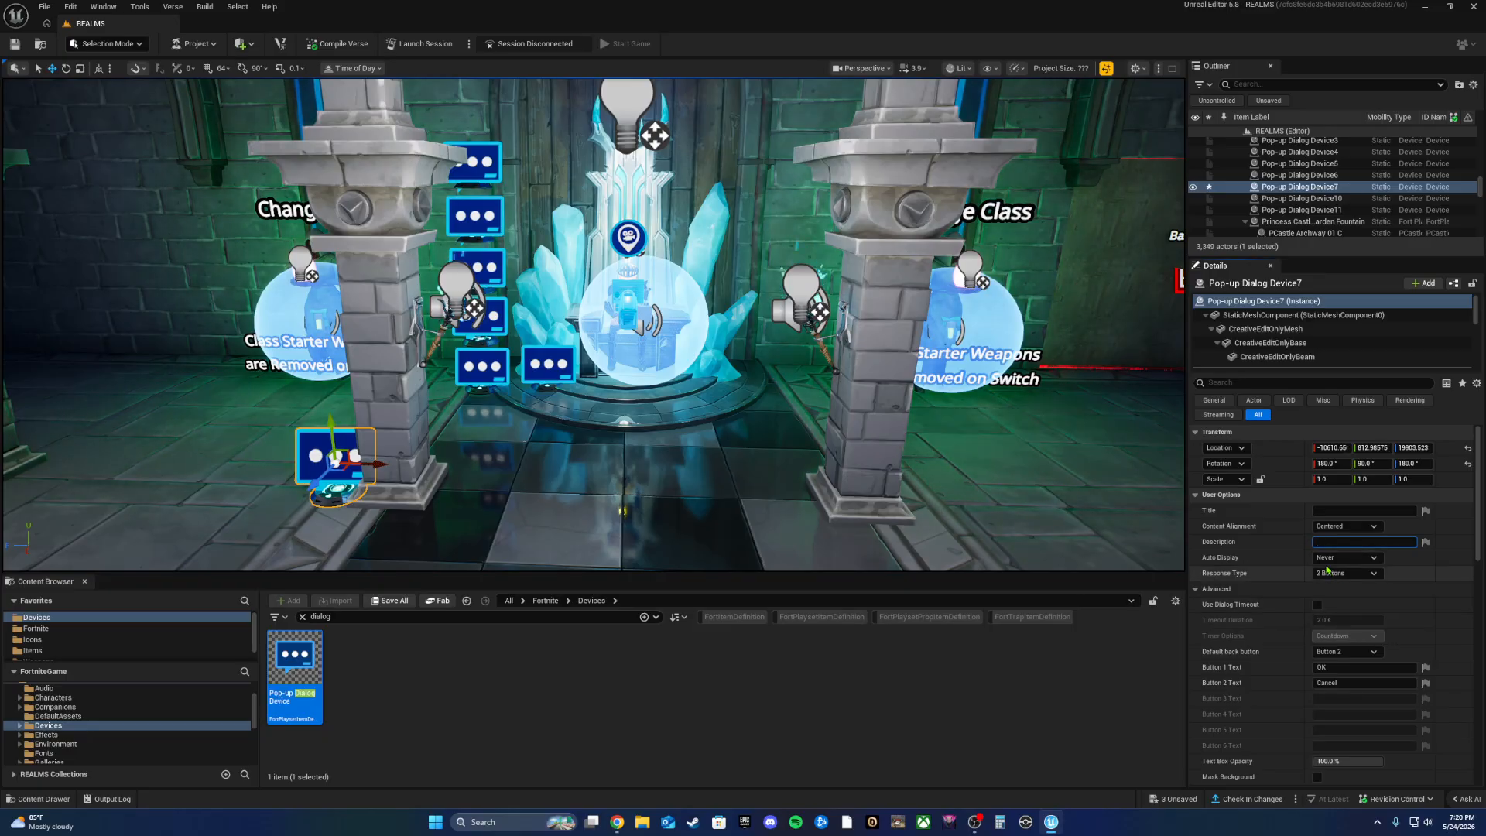
left_click(1331, 557)
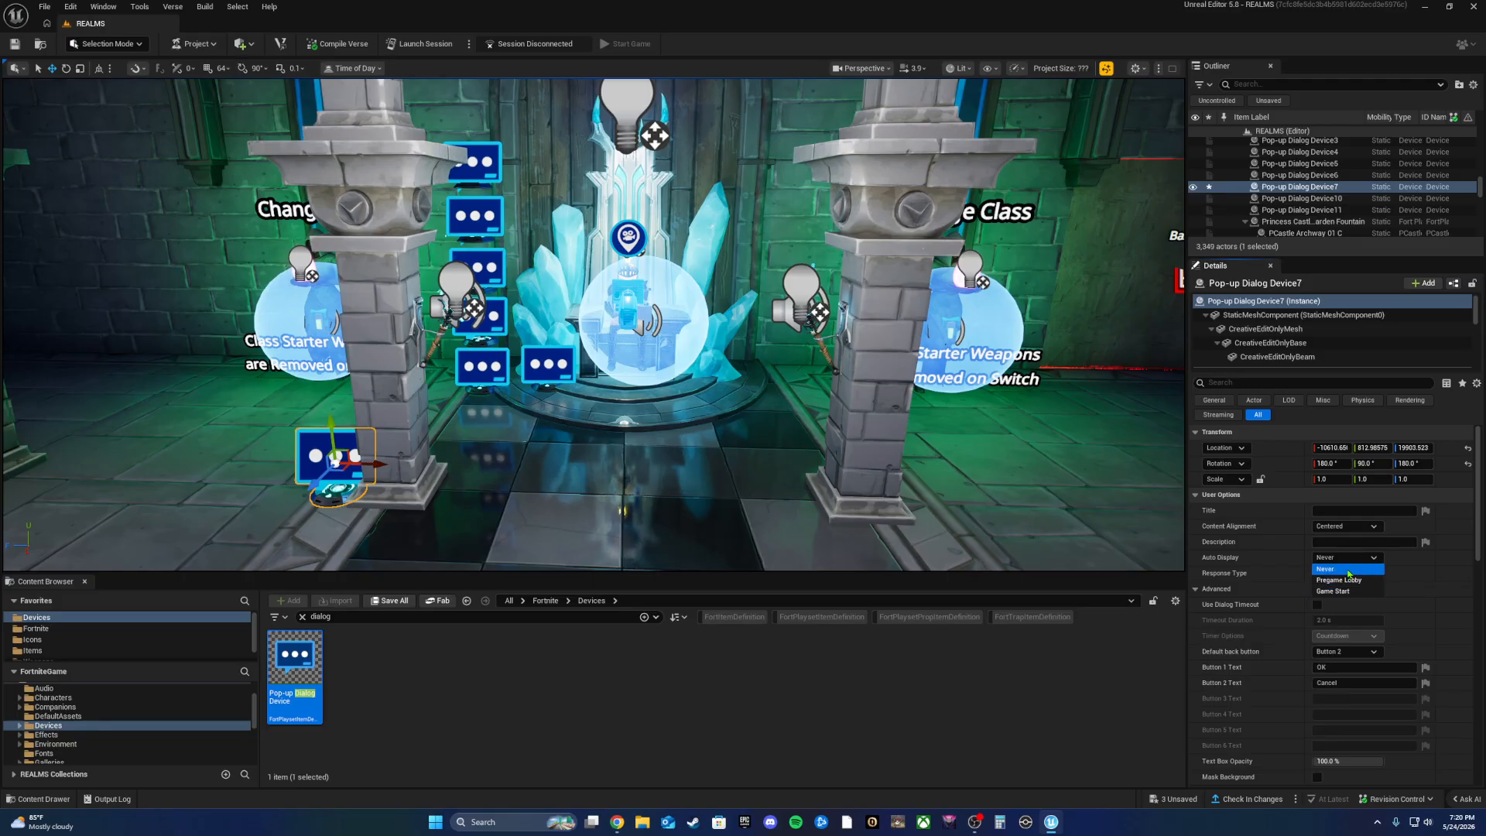
left_click(1349, 570)
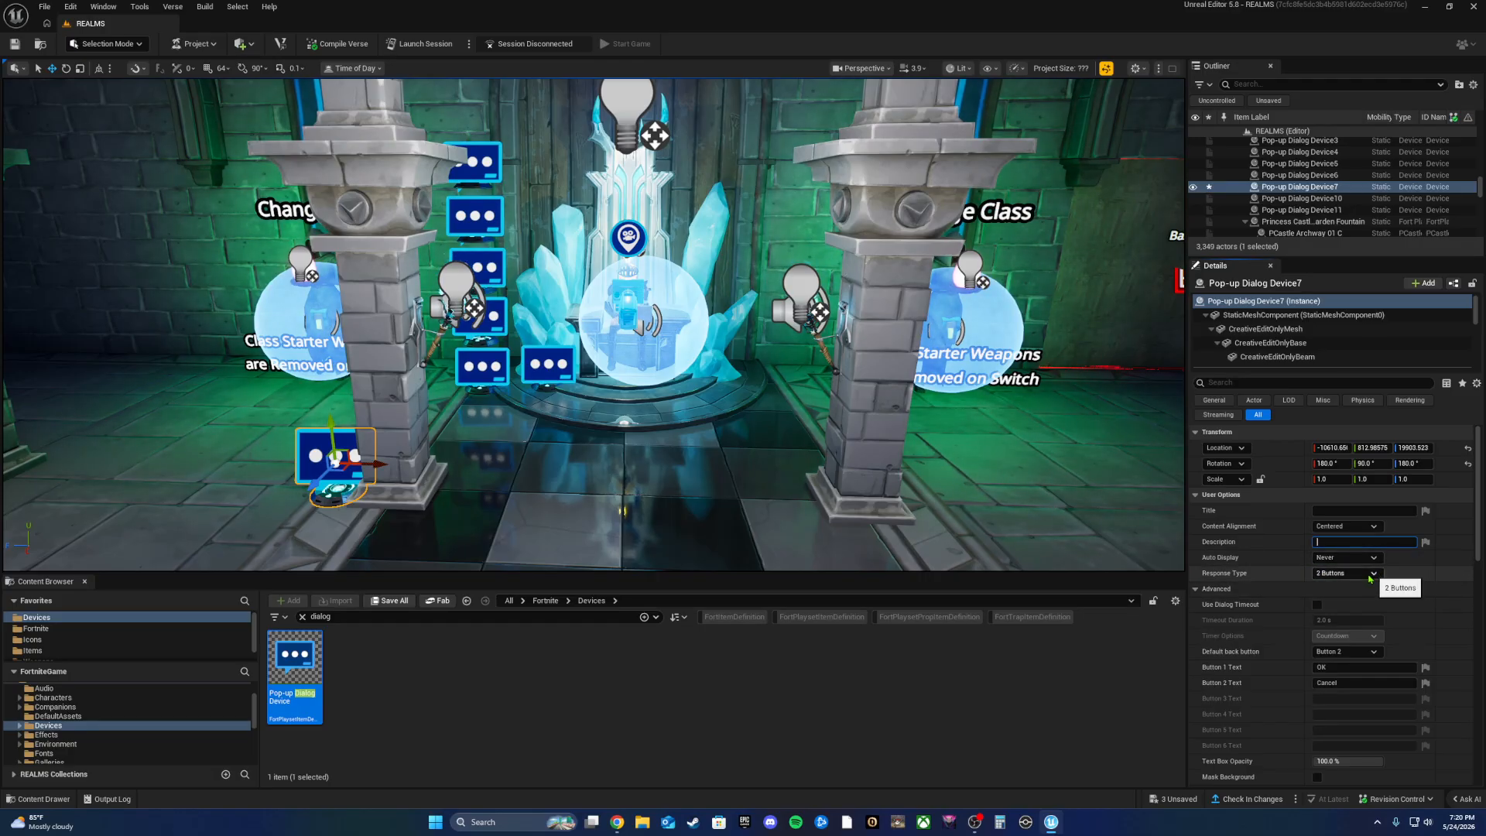
left_click(1364, 575)
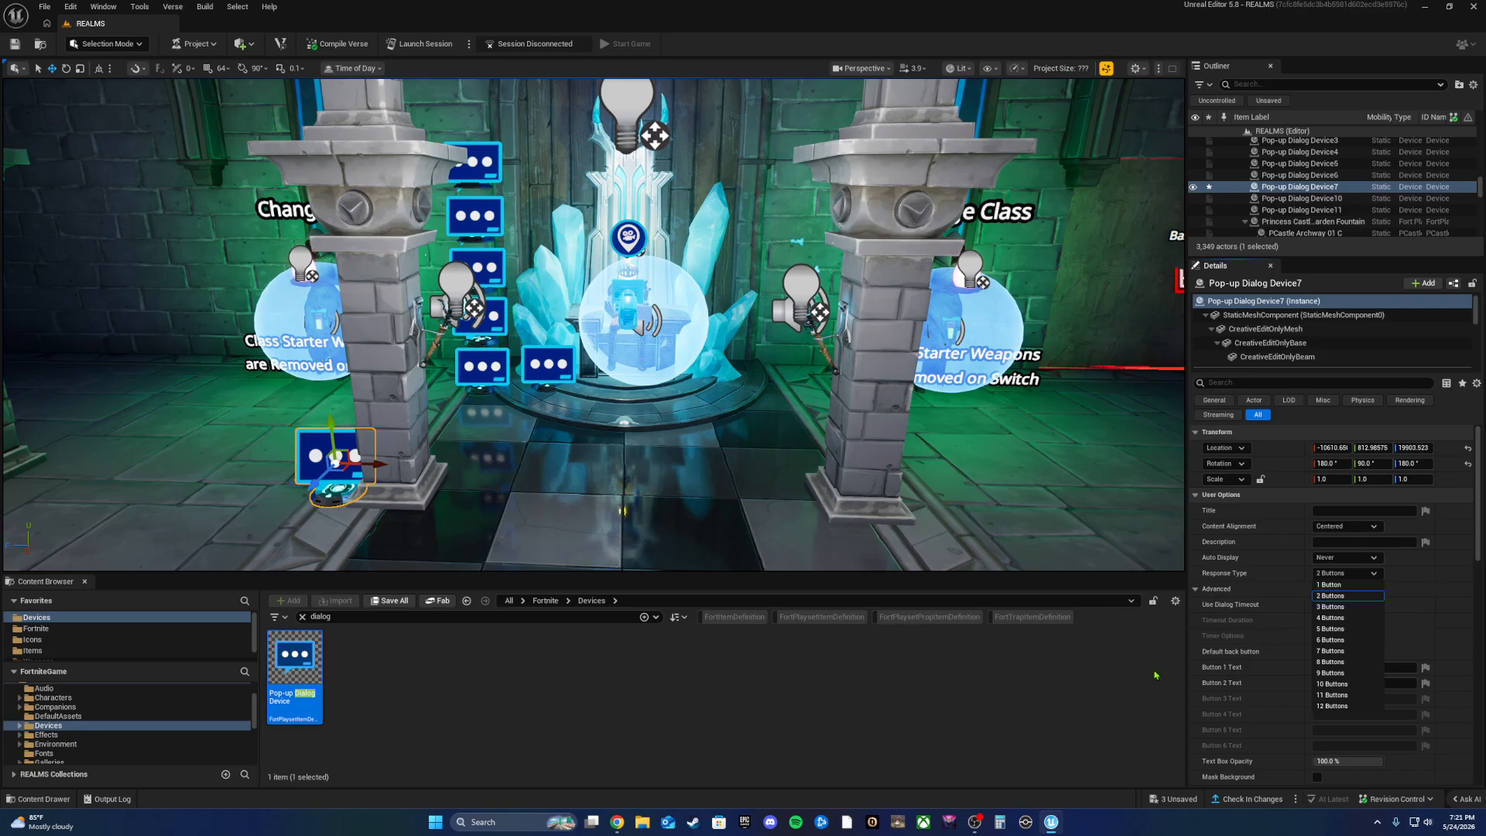
left_click(1121, 706)
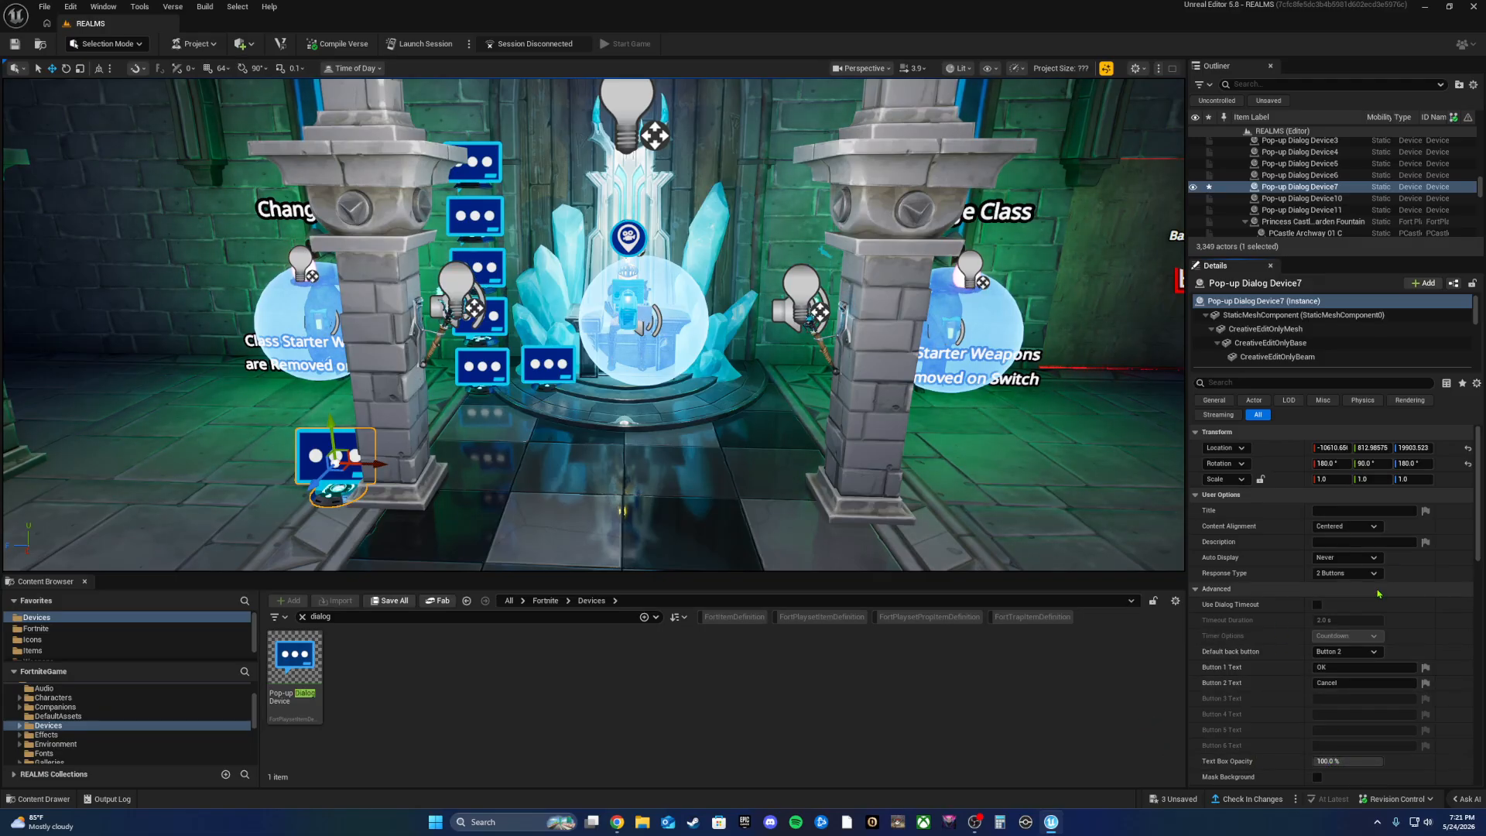
Step: Adjust the dialog device's height, compare with easyBoarQuest's settings, then reselect Pop-up Dialog Device7
mouse_move(341, 462)
left_mouse_down()
mouse_move(195, 462)
mouse_move(331, 459)
left_mouse_up()
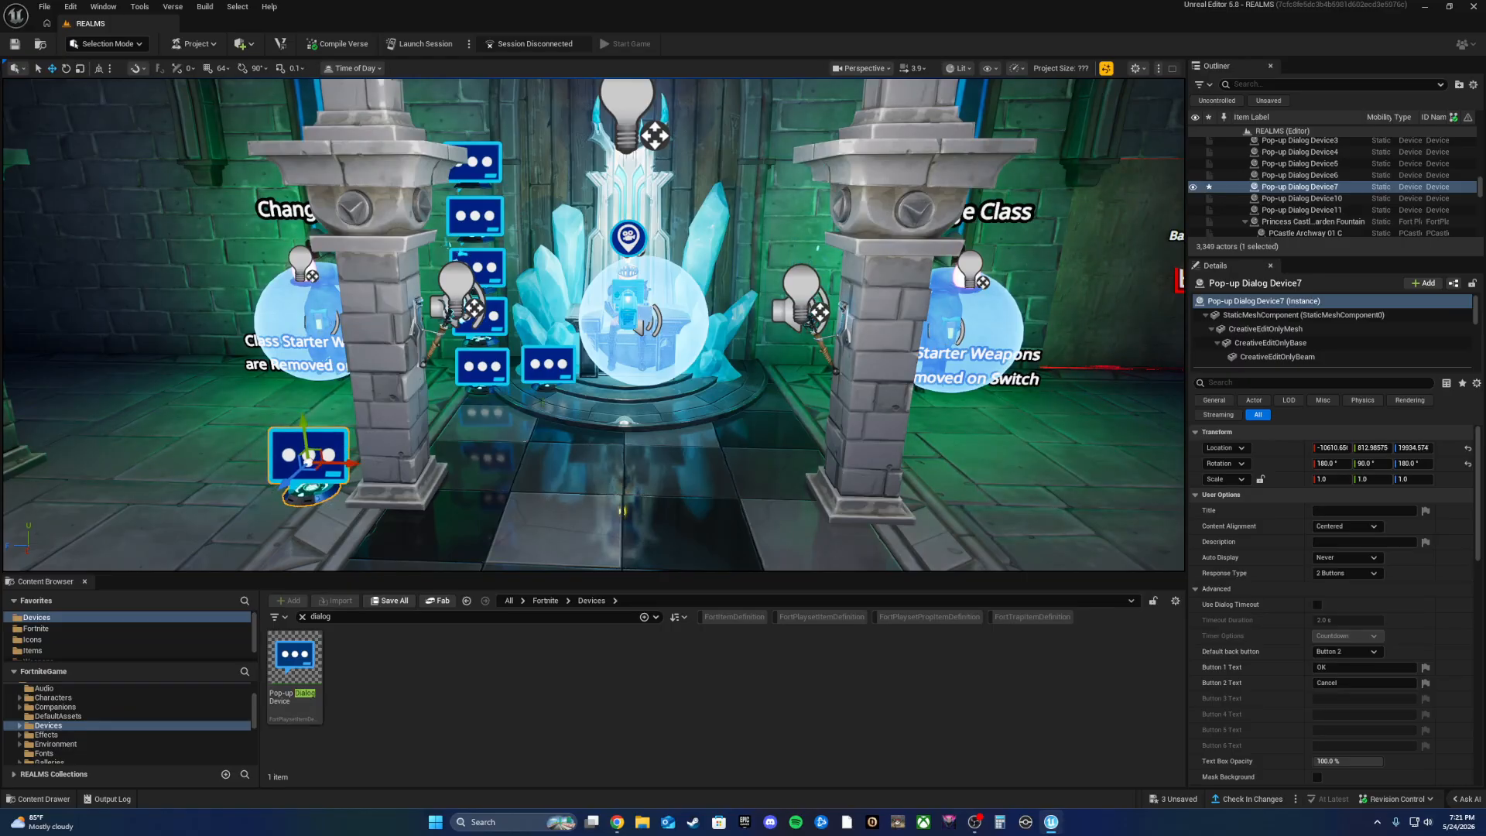
mouse_move(325, 463)
right_mouse_down()
mouse_move(267, 418)
mouse_move(331, 449)
right_mouse_up()
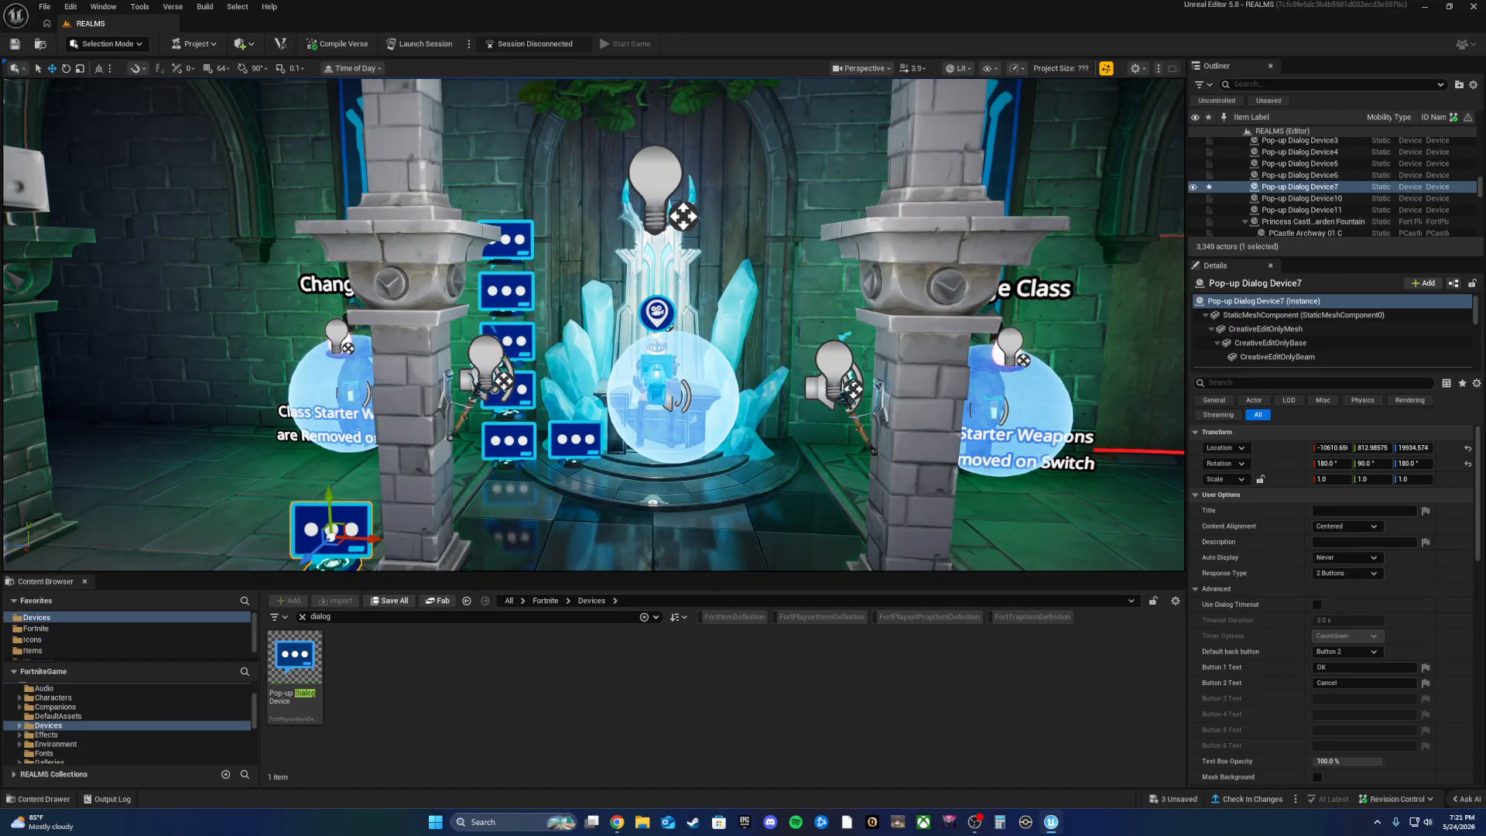
left_click(511, 387)
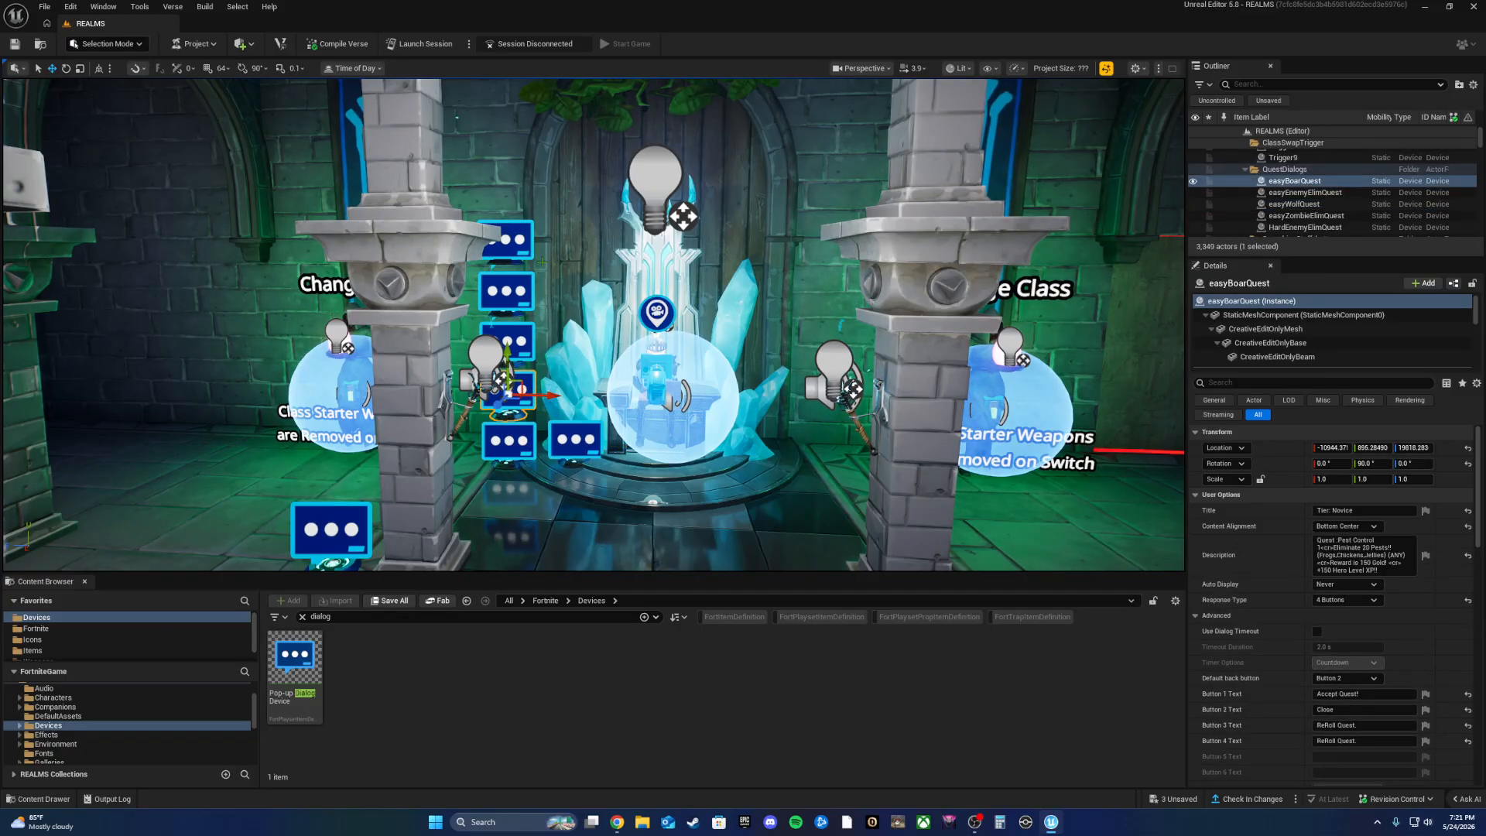
left_click(352, 542)
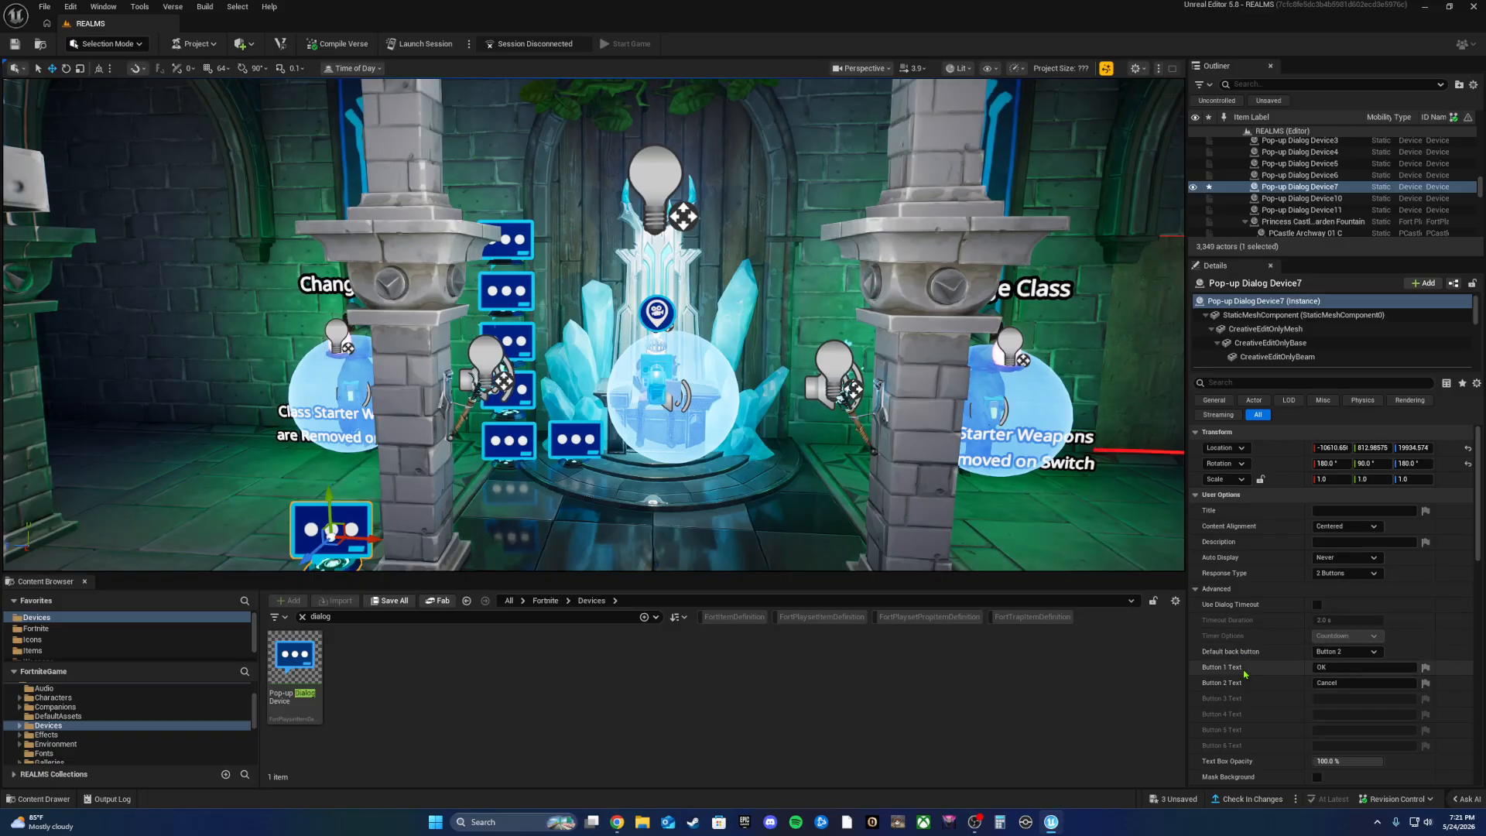
Step: Review the OK and Cancel button labels and try lowering Text Box Opacity to 50%
left_click(1340, 666)
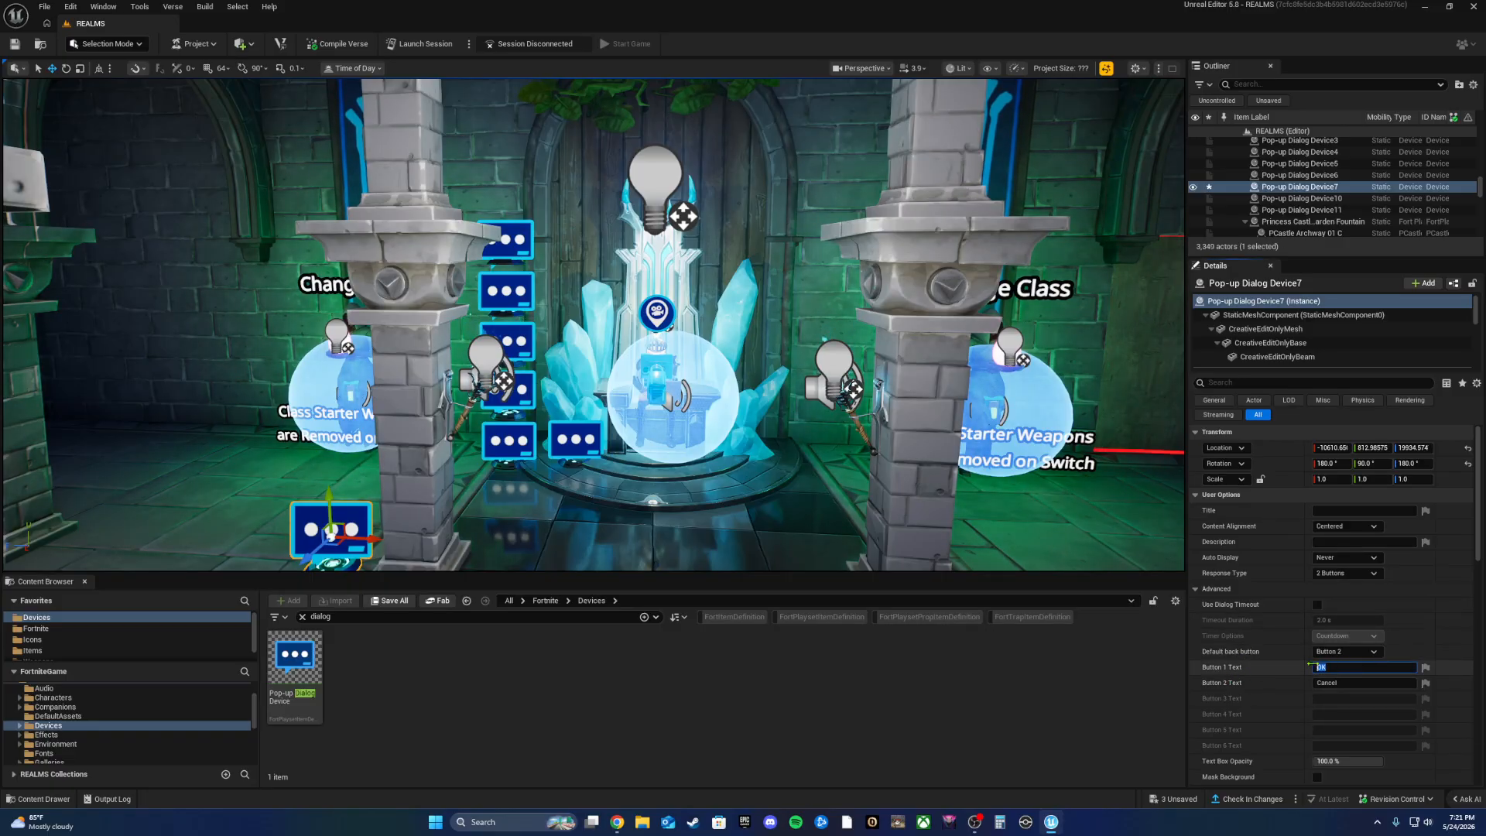
left_click_drag(1338, 684, 1113, 711)
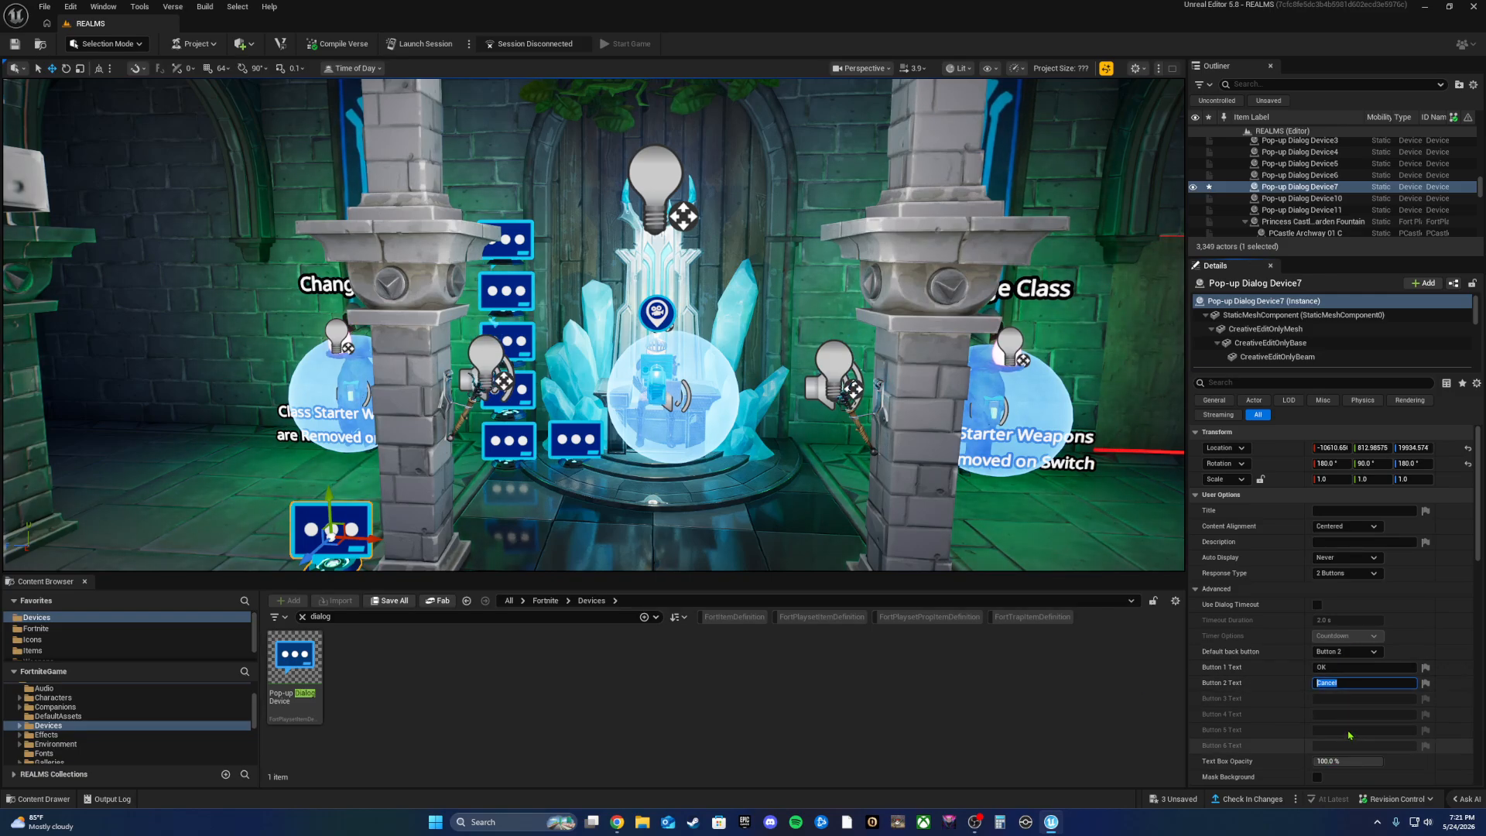
scroll(1203, 729, "down", 3)
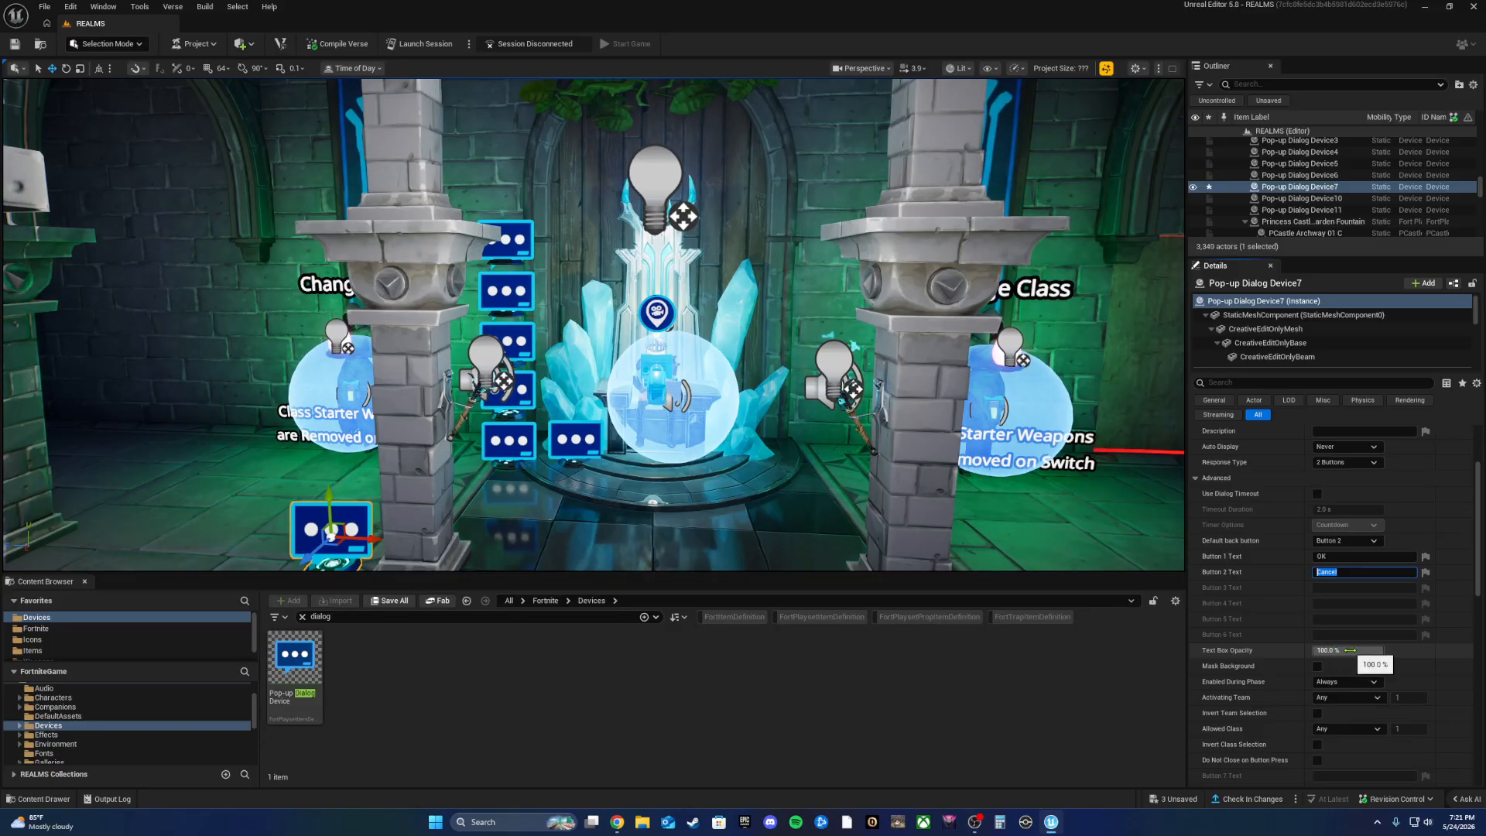
mouse_move(1362, 650)
left_mouse_down()
mouse_move(1331, 651)
mouse_move(1344, 653)
left_mouse_up()
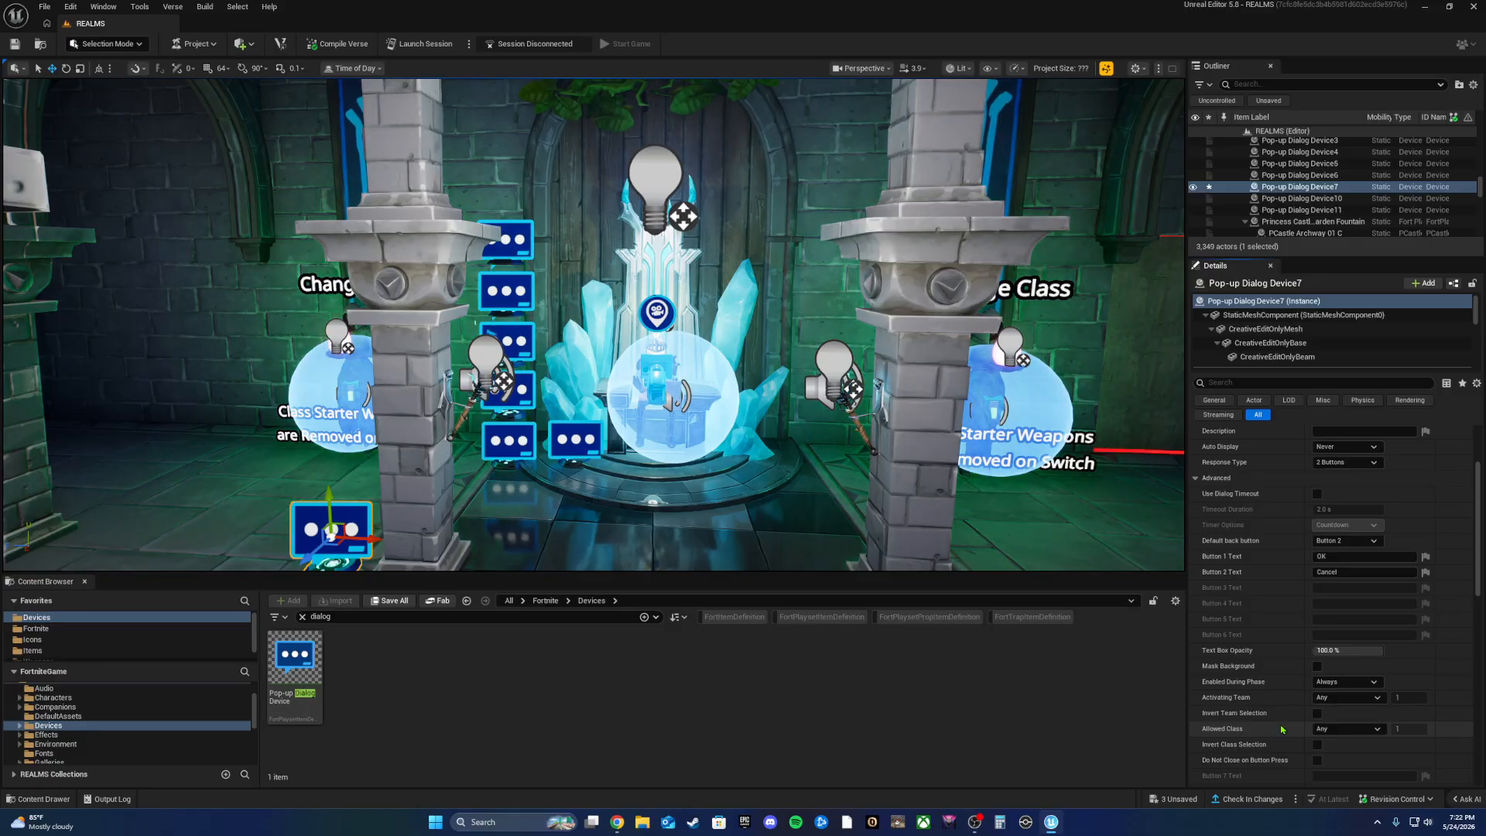
scroll(1292, 720, "down", 1)
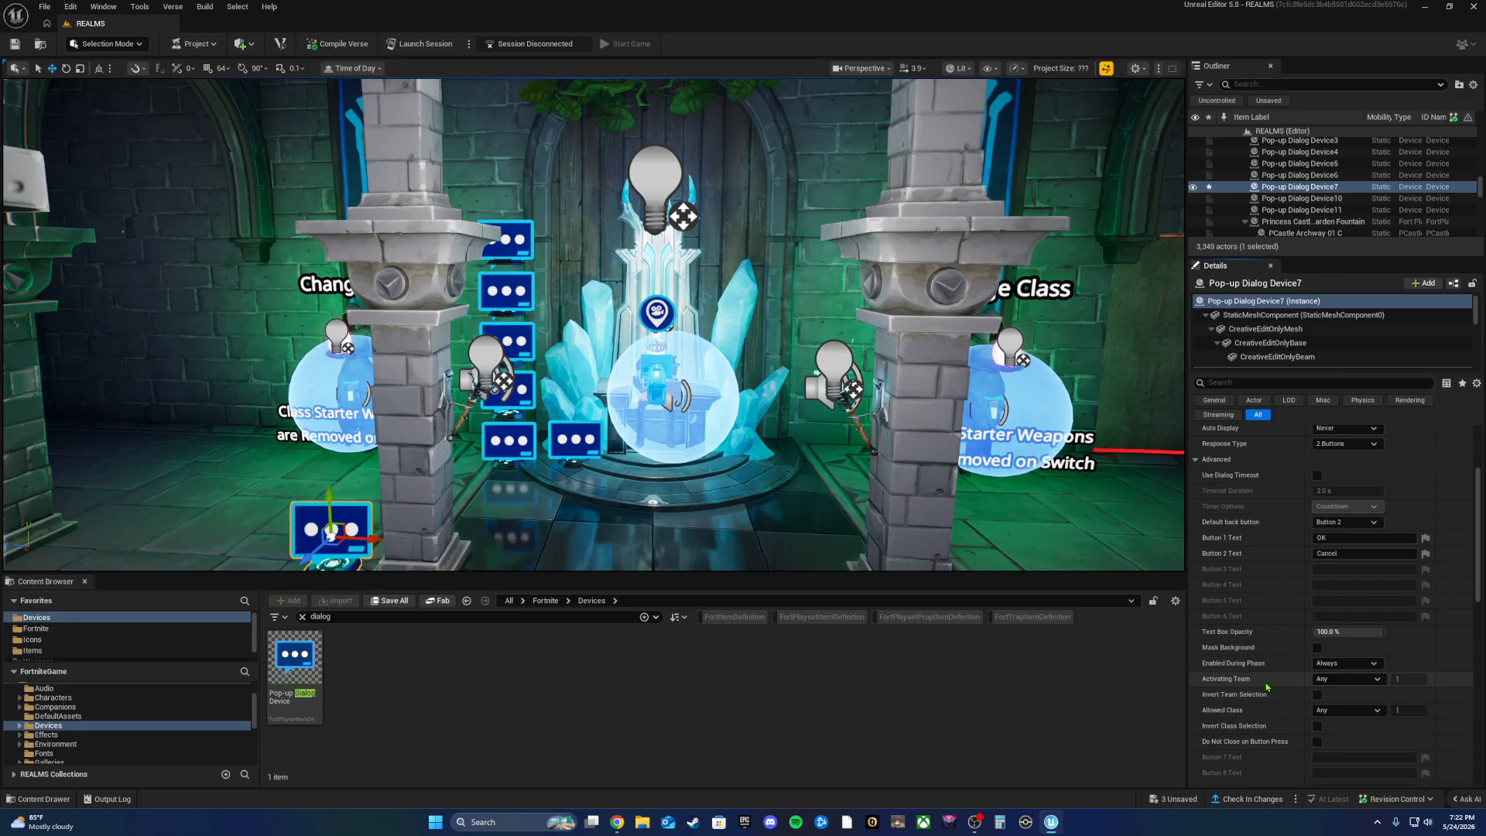
Step: Keep Activating Team and Allowed Class both set to Any
left_click(1324, 679)
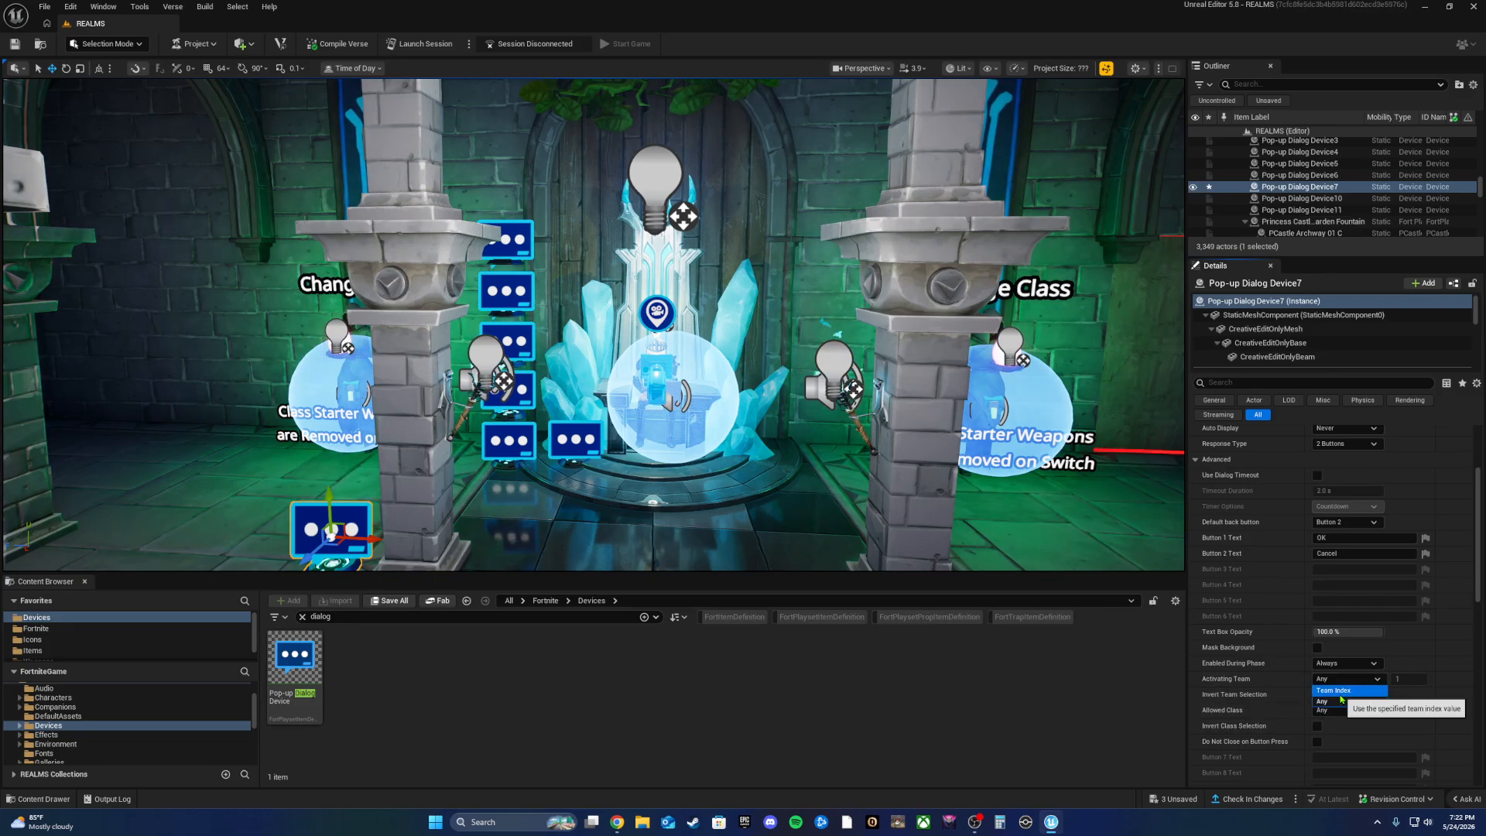
left_click(1323, 700)
left_click(1331, 710)
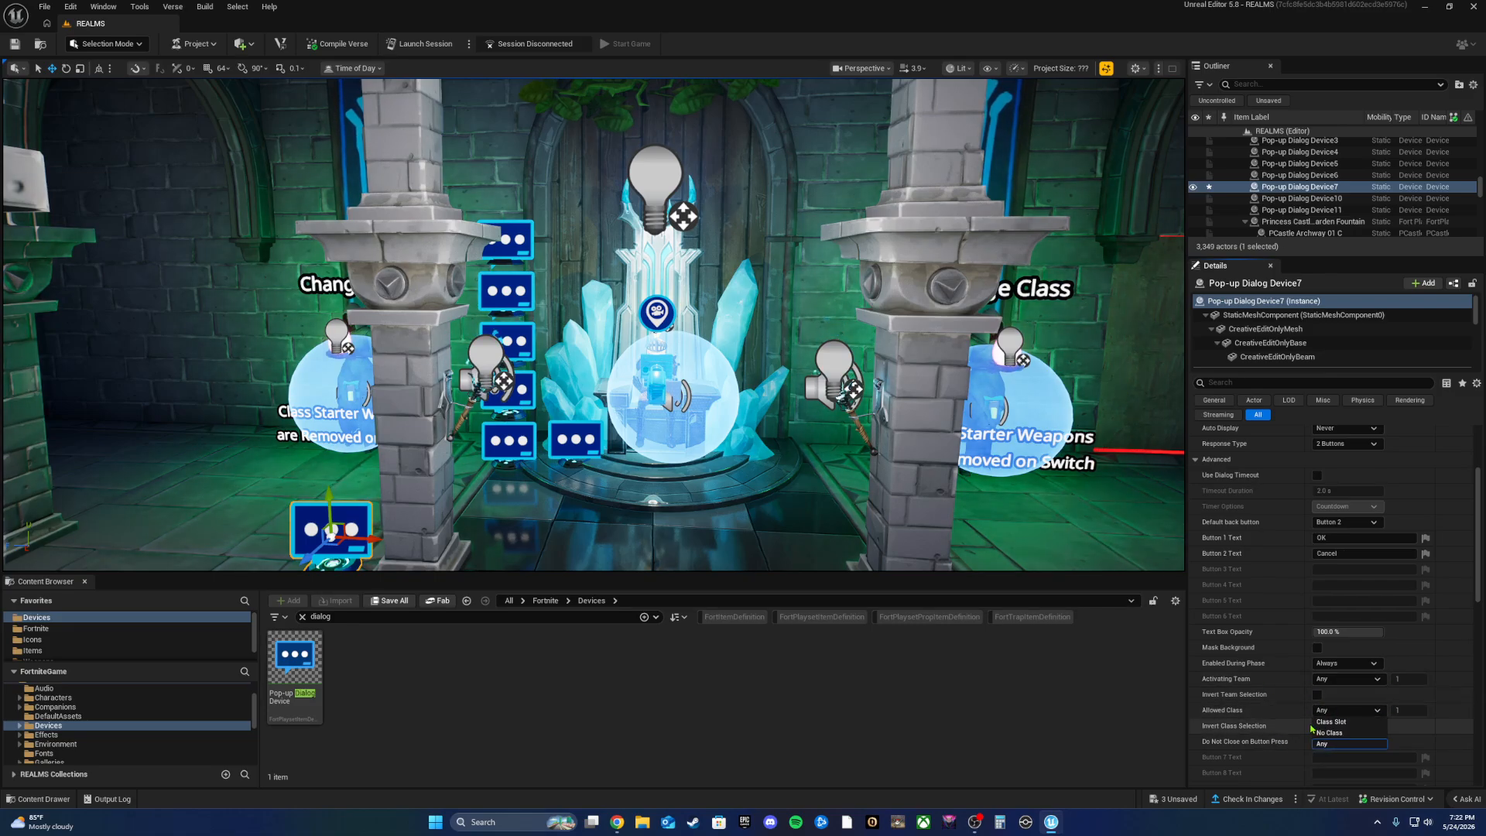
left_click(1355, 710)
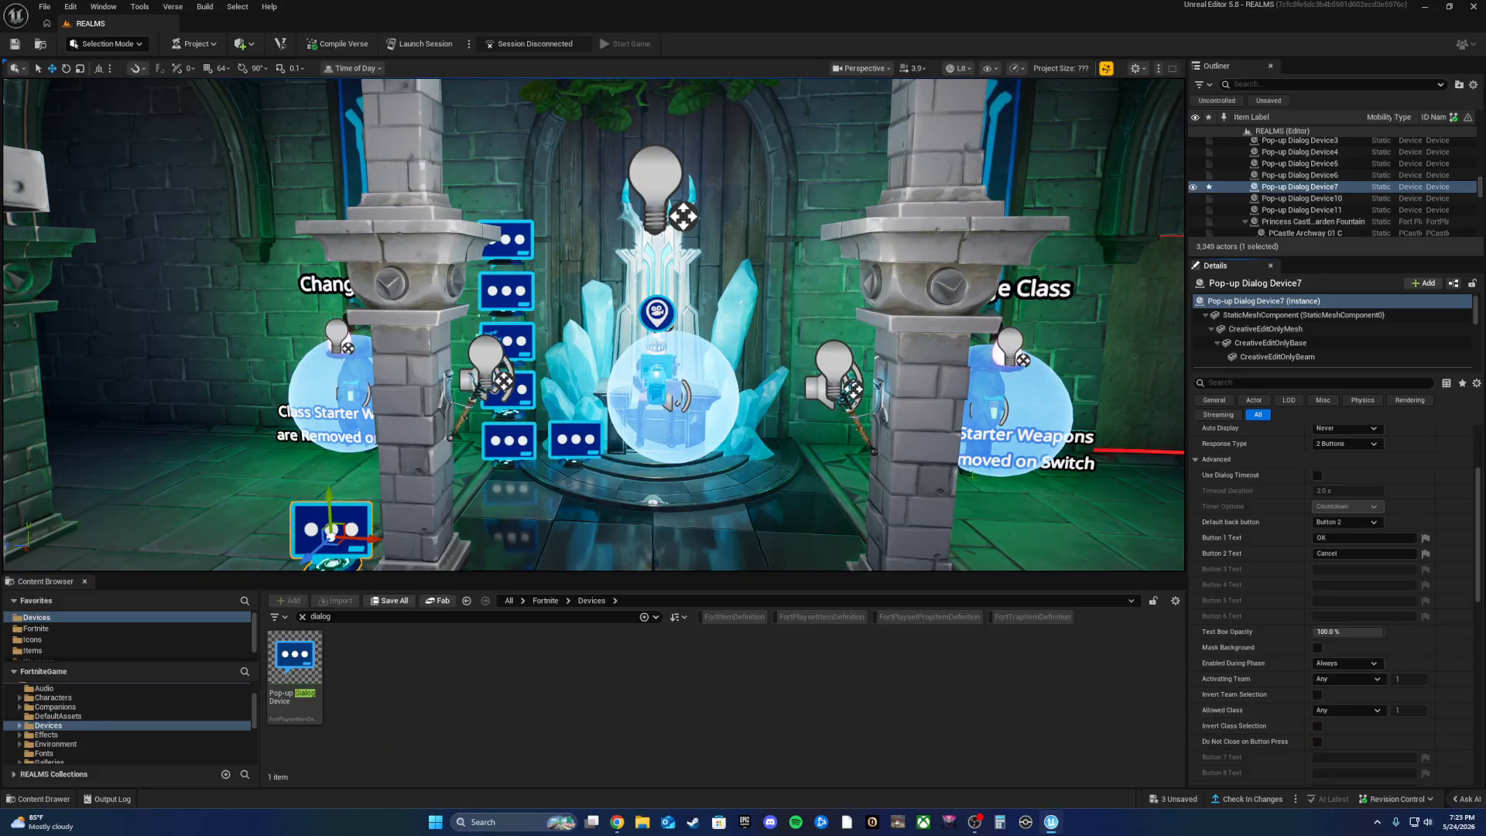
Step: Fly the camera across the room to the dialog devices by the Change Class sign
right_click_drag(524, 325, 840, 356)
key("w")
key("w")
key("s")
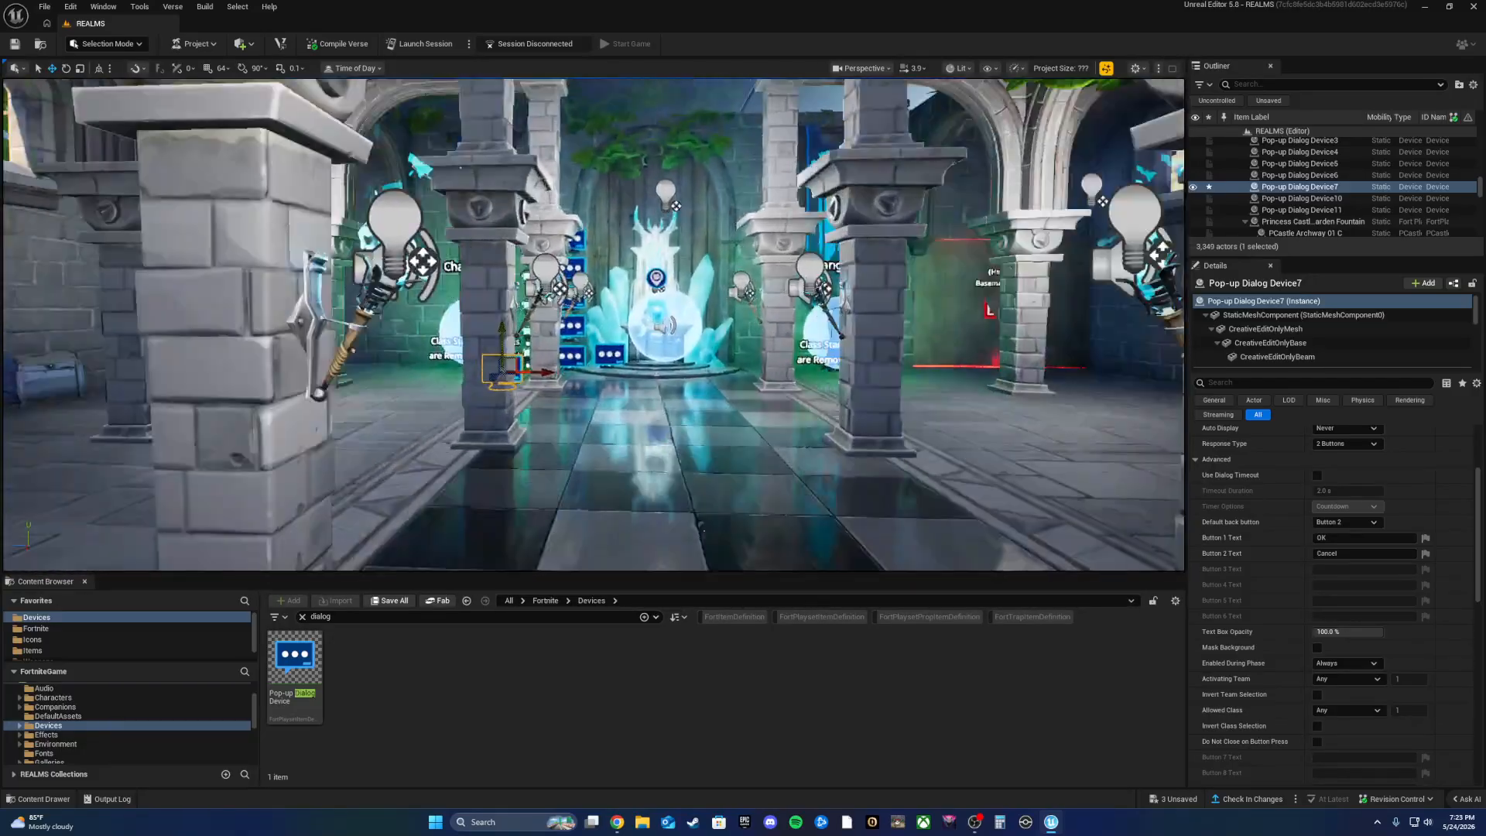
key("w")
mouse_move(593, 325)
right_mouse_down()
mouse_move(534, 329)
mouse_move(635, 333)
mouse_move(550, 329)
mouse_move(619, 332)
right_mouse_up()
key("s")
key("w")
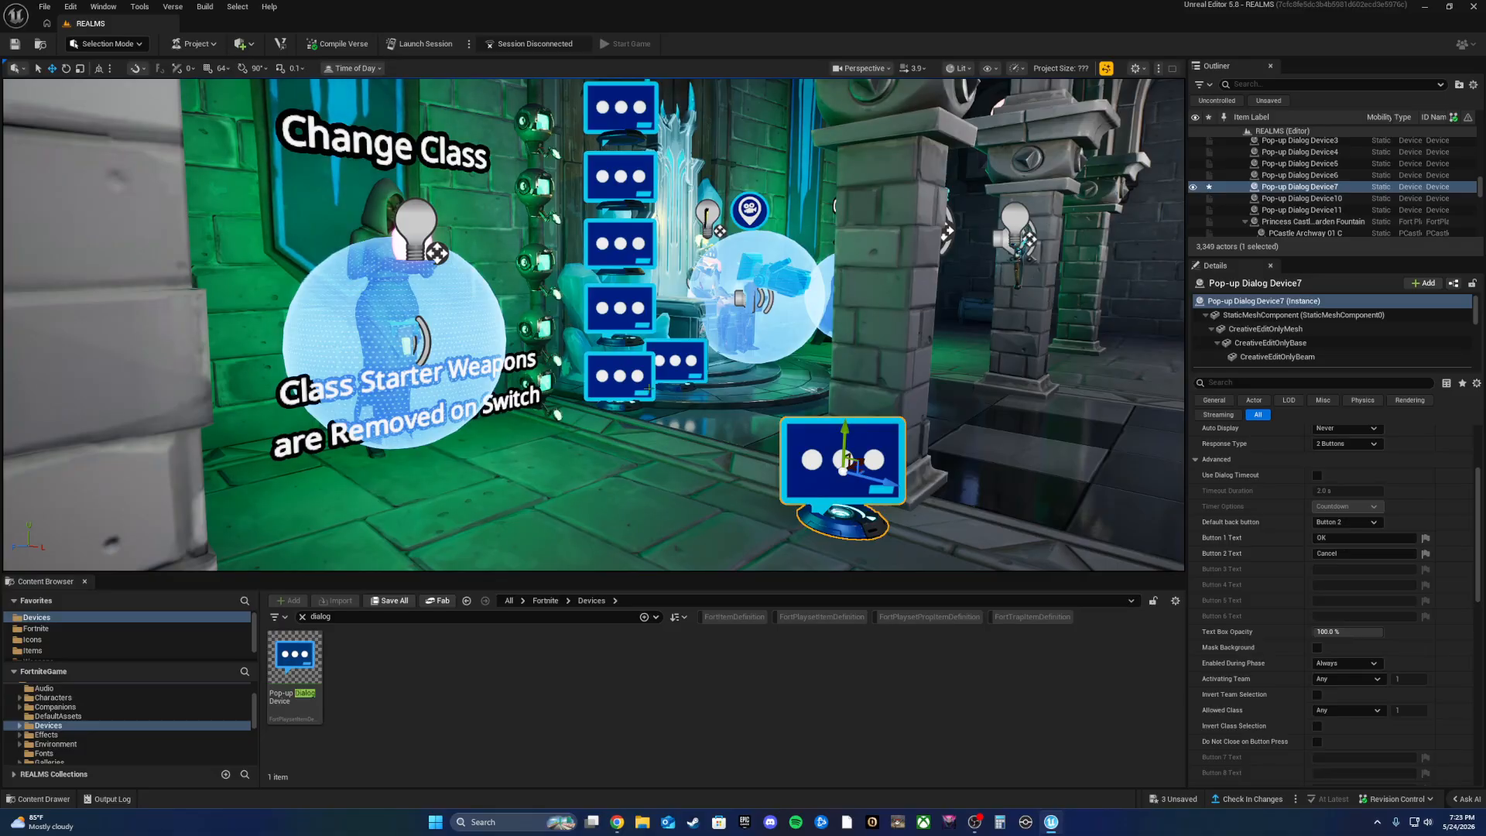
Step: Scroll the Details past the empty event bindings to Template Override Class, currently None
scroll(1238, 650, "down", 10)
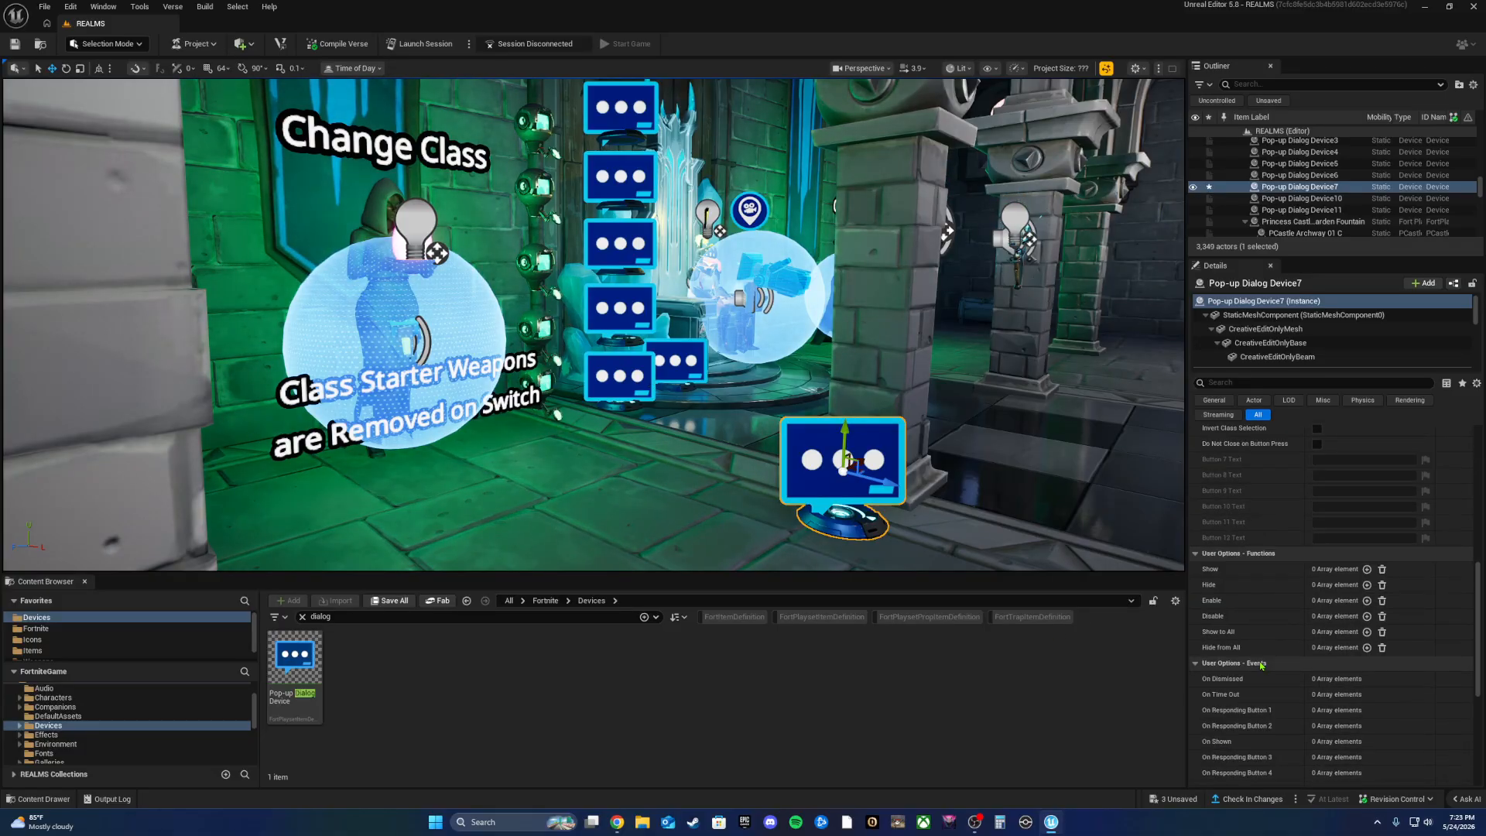
scroll(1262, 666, "up", 5)
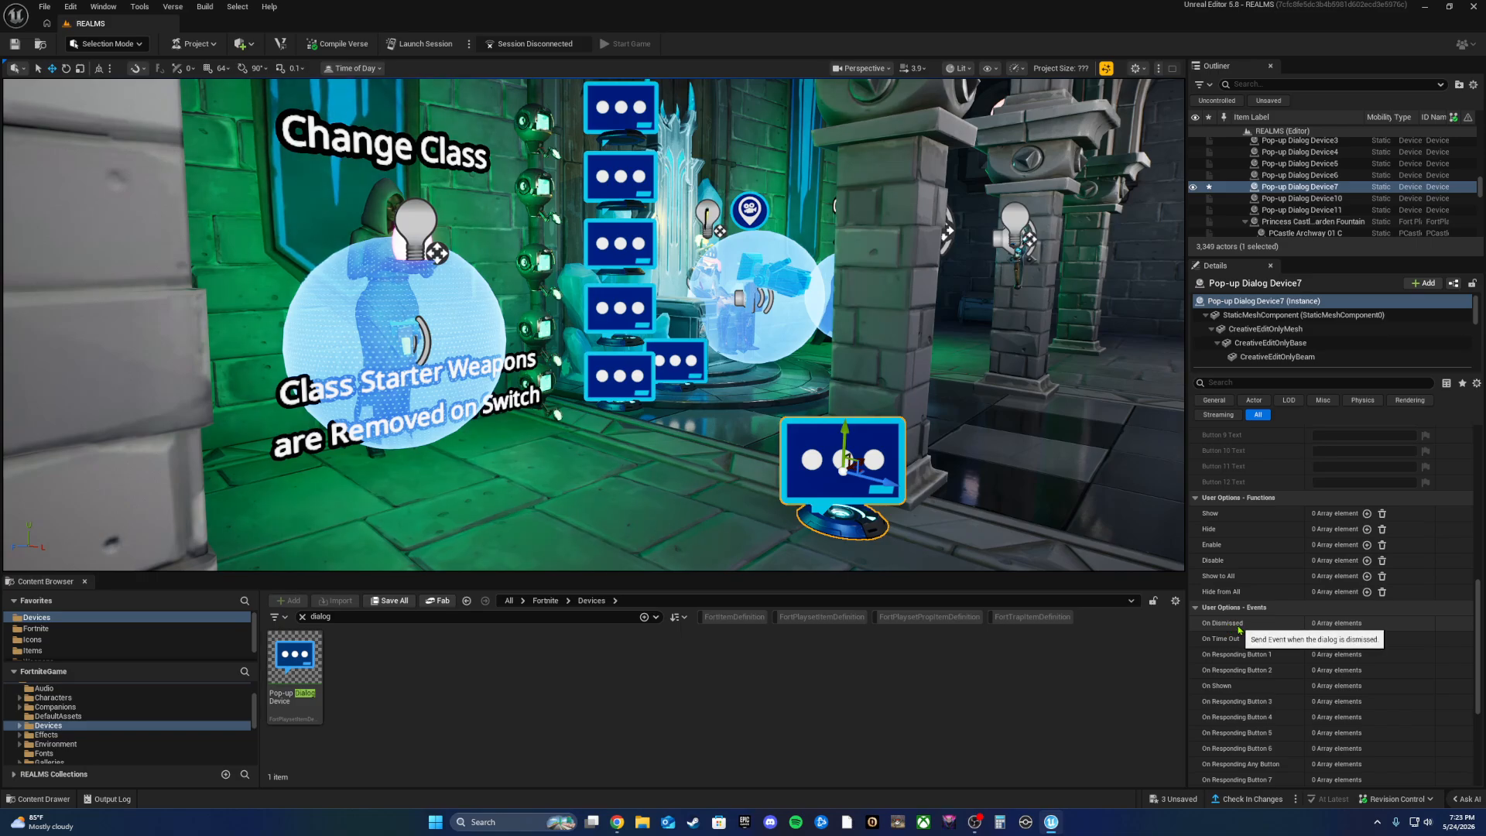
scroll(1239, 630, "down", 3)
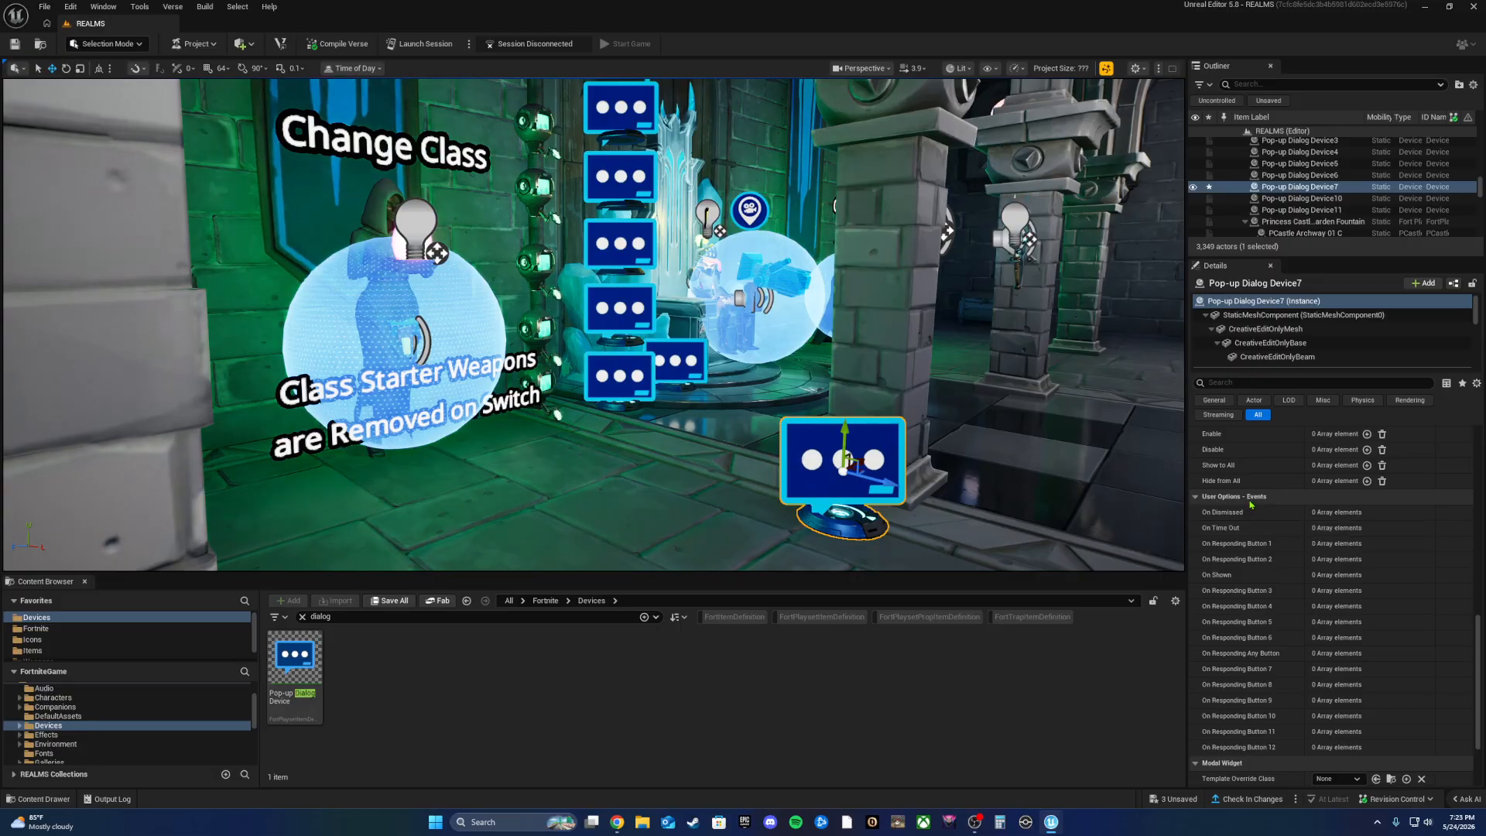
scroll(1210, 623, "down", 3)
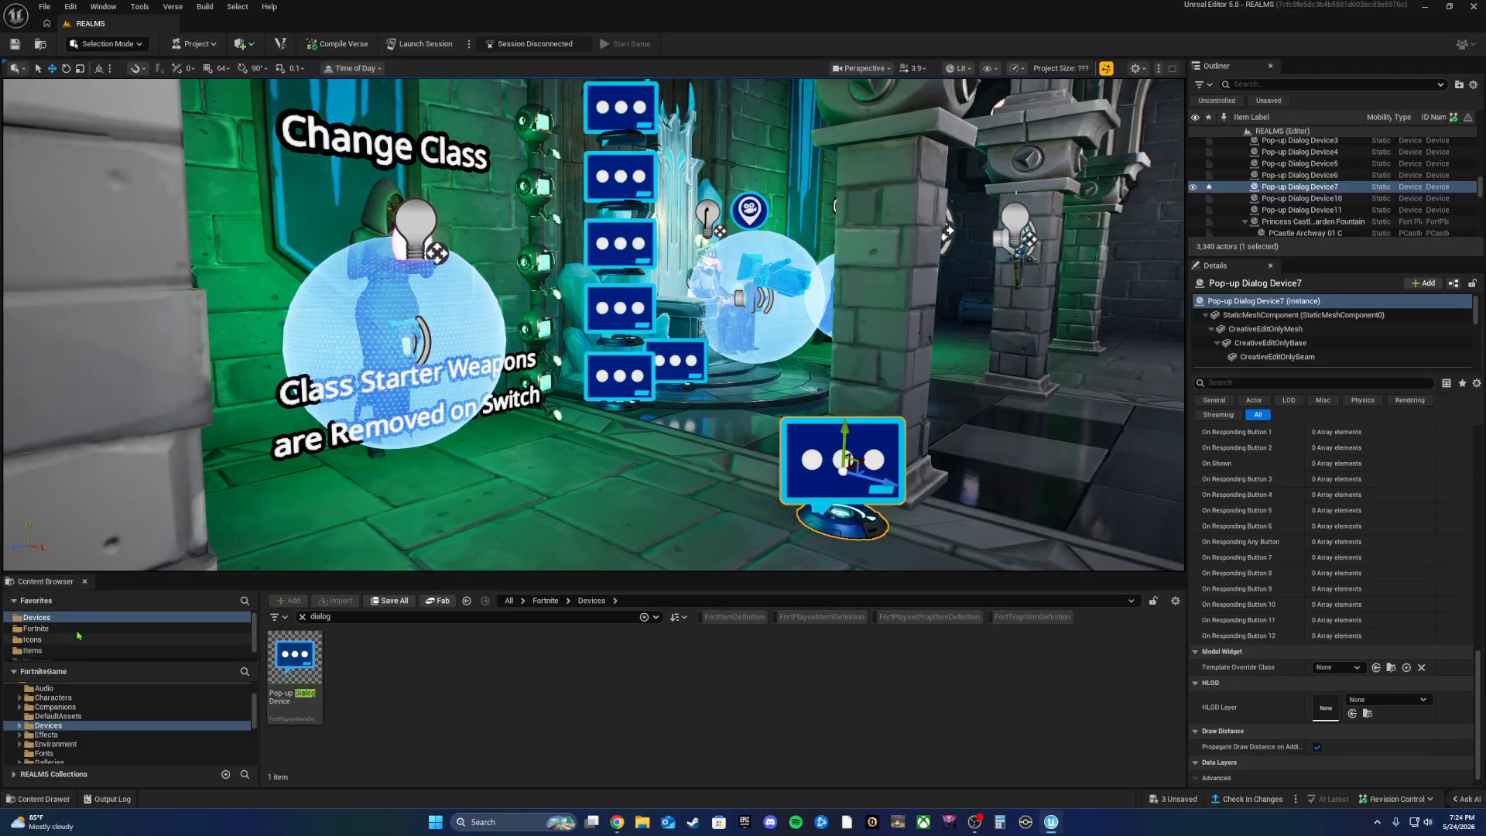
Step: Clear the 'dialog' search and open REALMS > Widgets, listing ChooseClass and DIALOGMENU
left_click(303, 617)
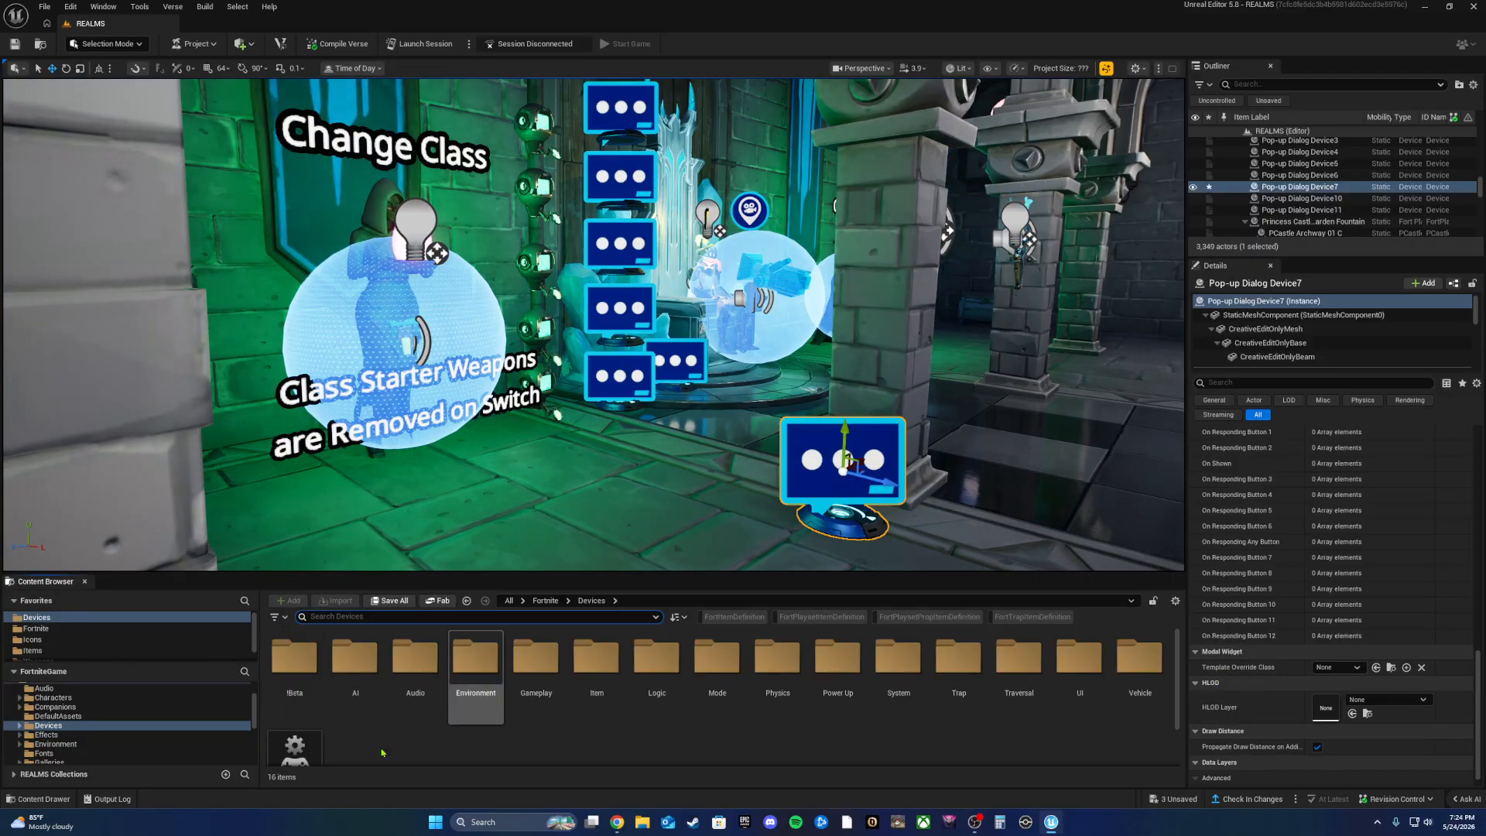
scroll(126, 699, "up", 2)
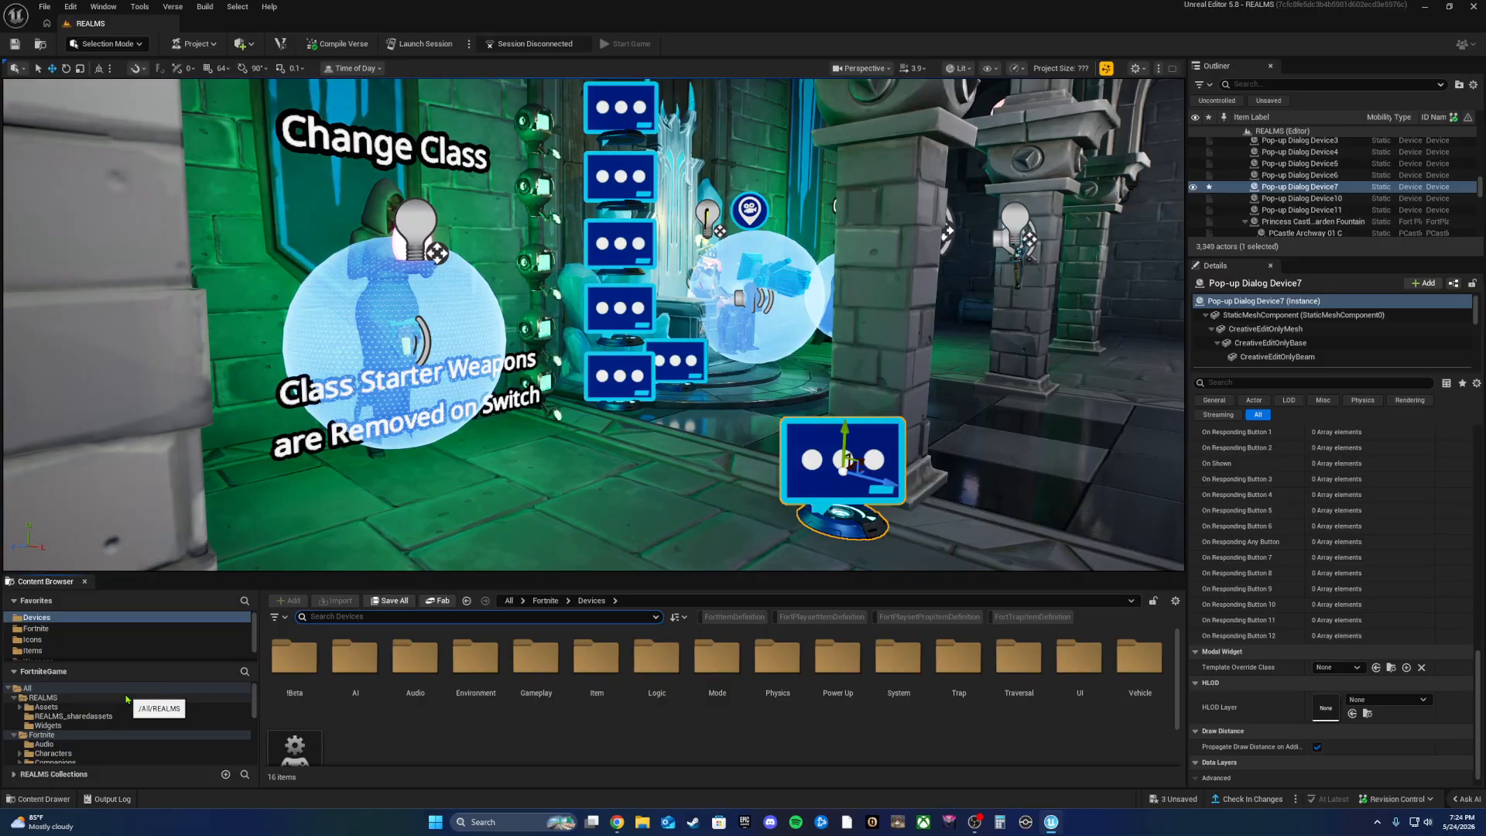
left_click(126, 699)
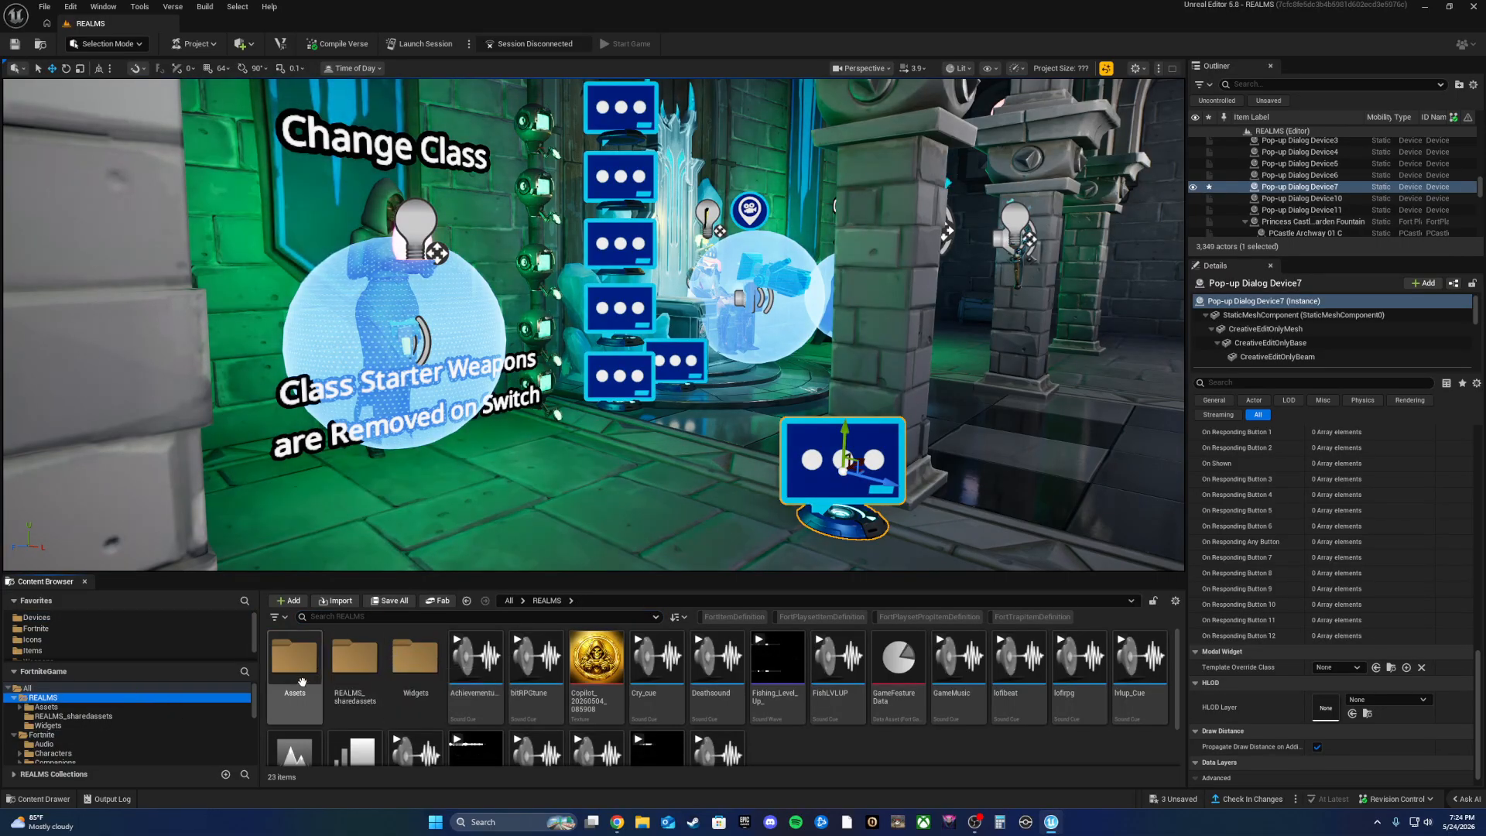
left_click(413, 680)
double_click(413, 680)
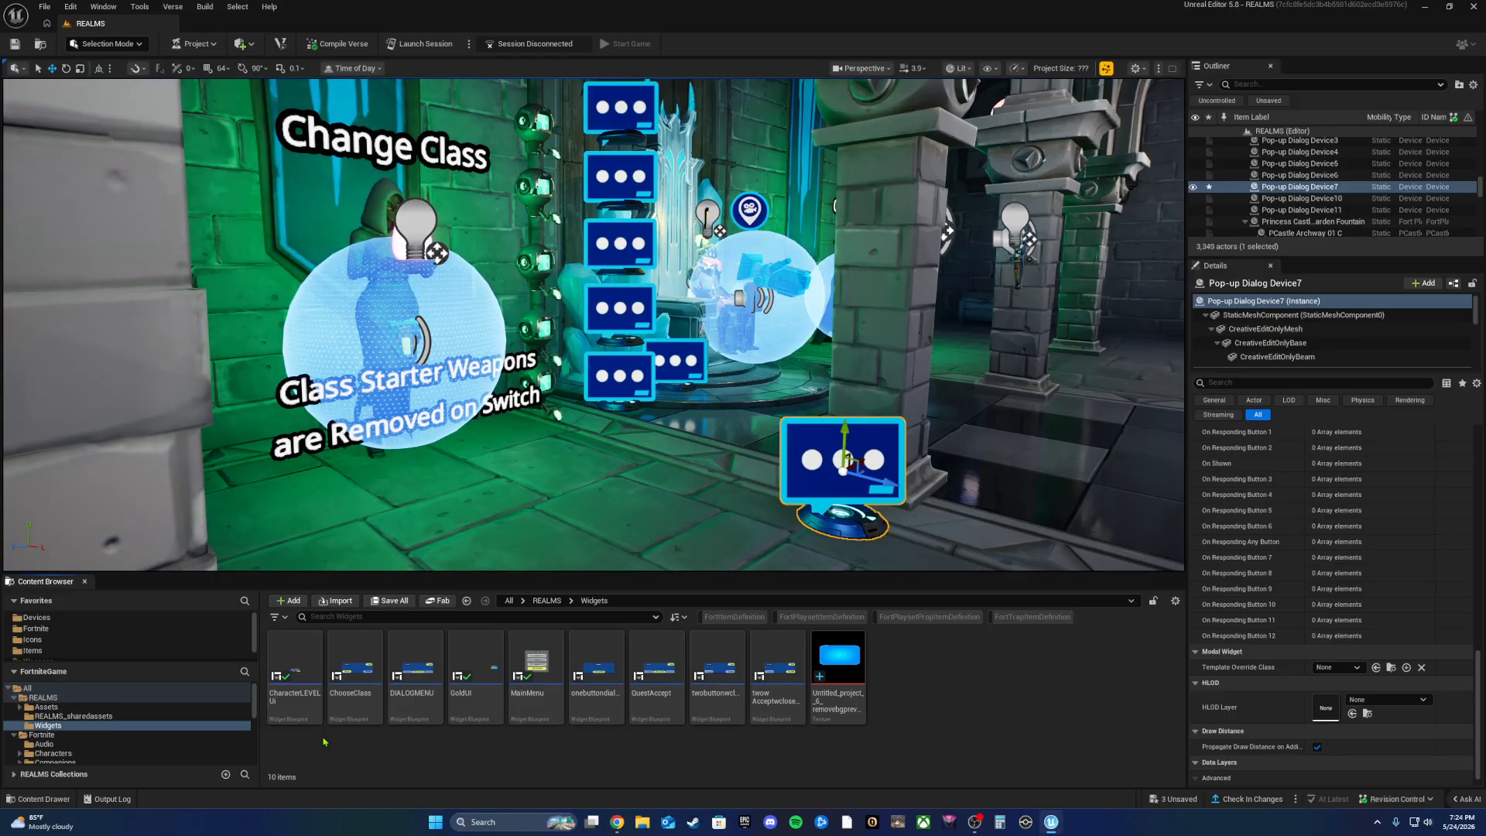
Step: Open the ChooseClass widget blueprint, maximize its editor, and frame the whole dialog layout
double_click(352, 675)
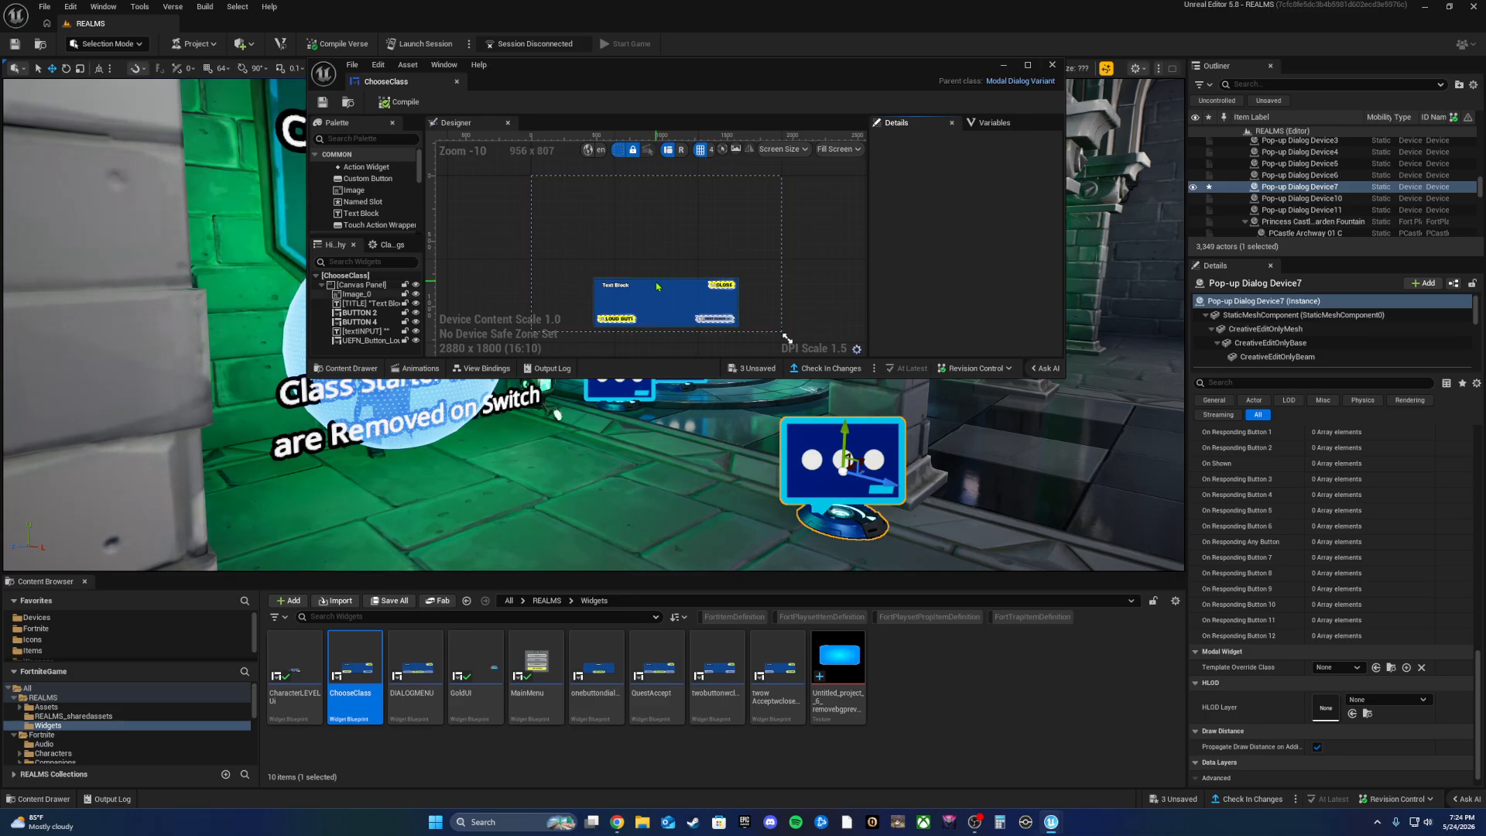
scroll(763, 305, "up", 7)
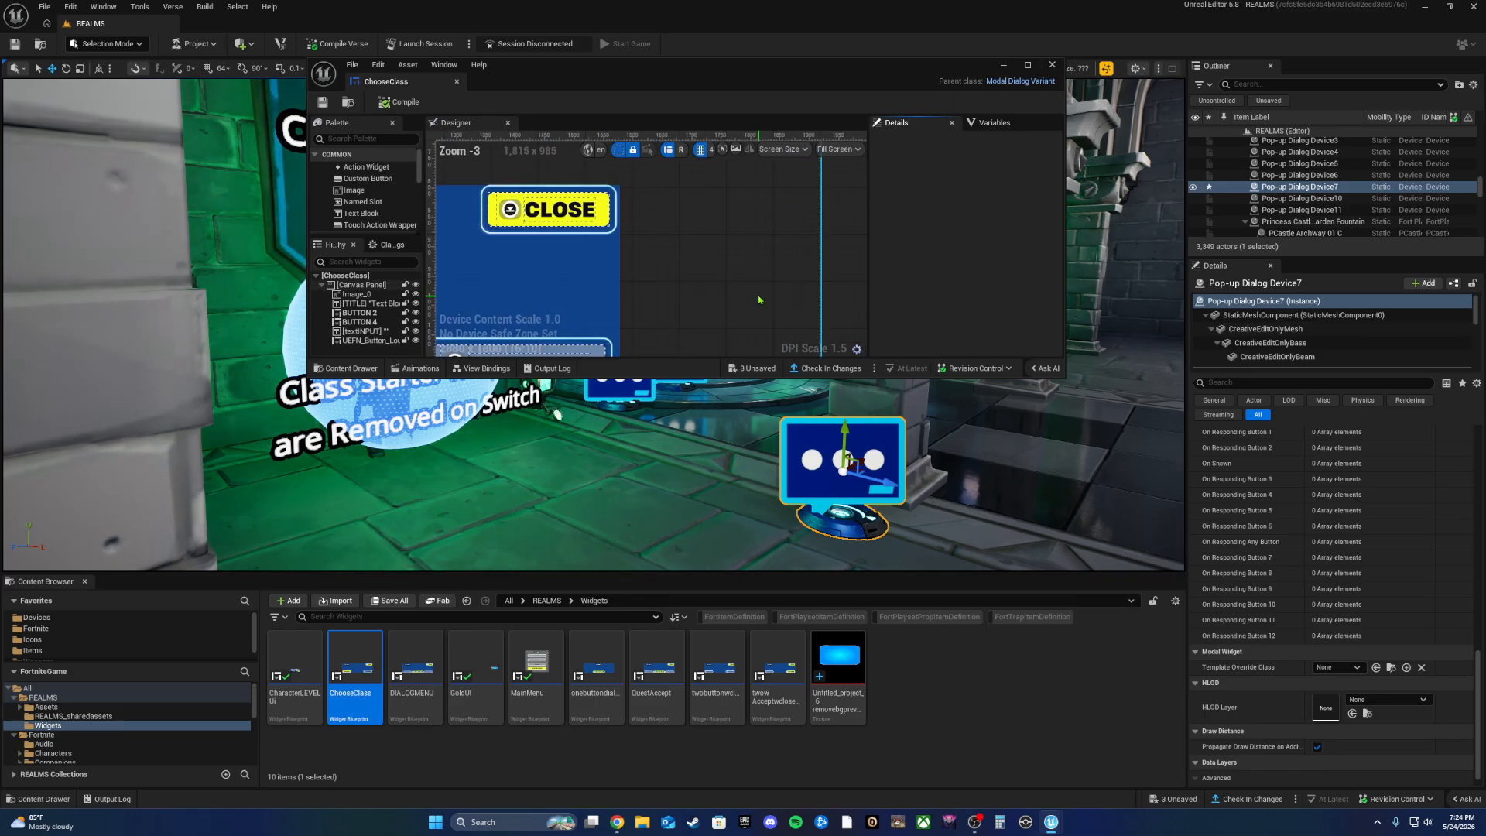
scroll(720, 303, "down", 2)
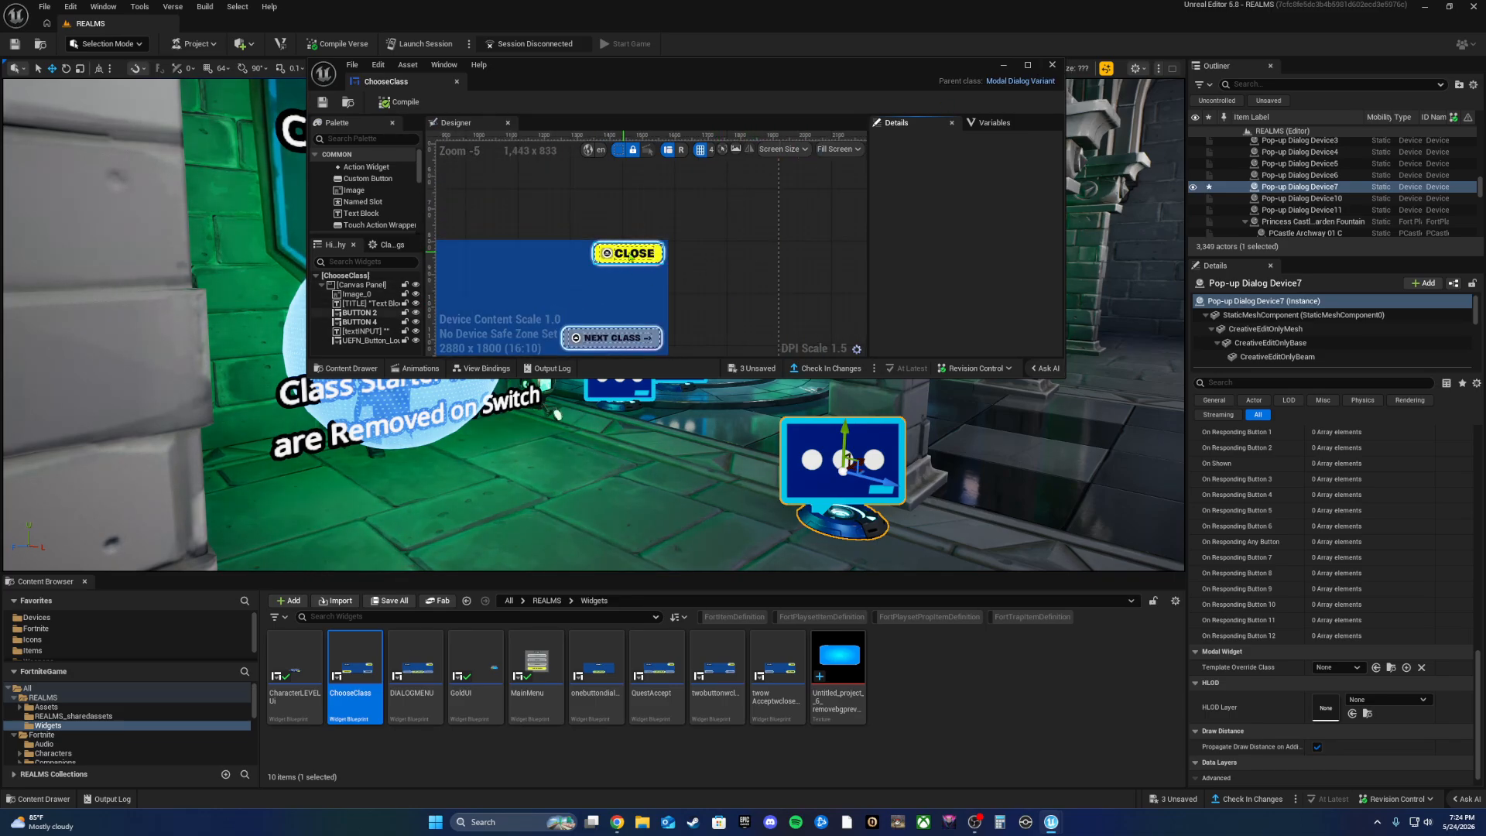
scroll(362, 222, "down", 3)
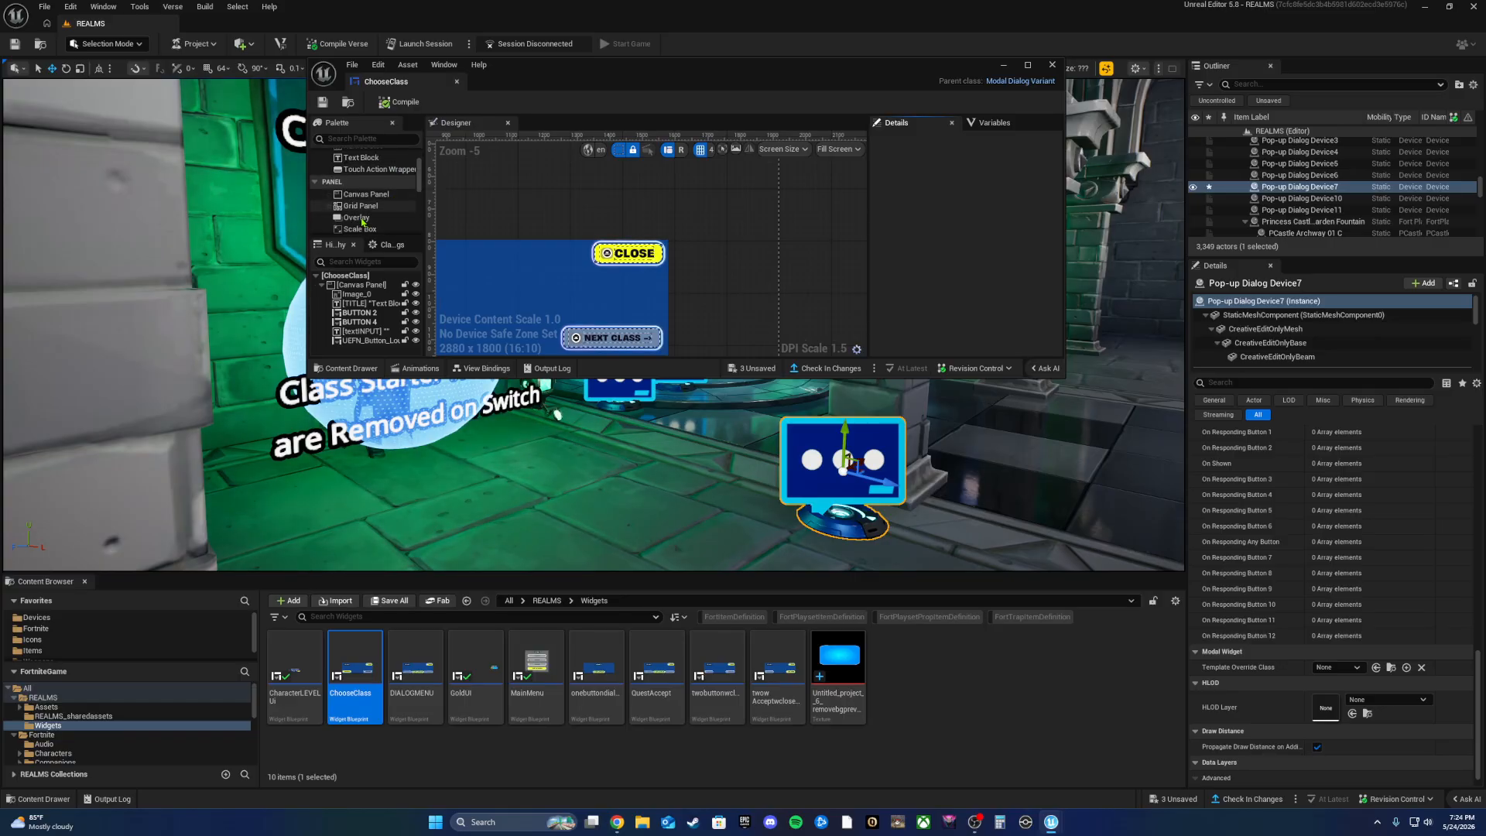
scroll(362, 222, "up", 1)
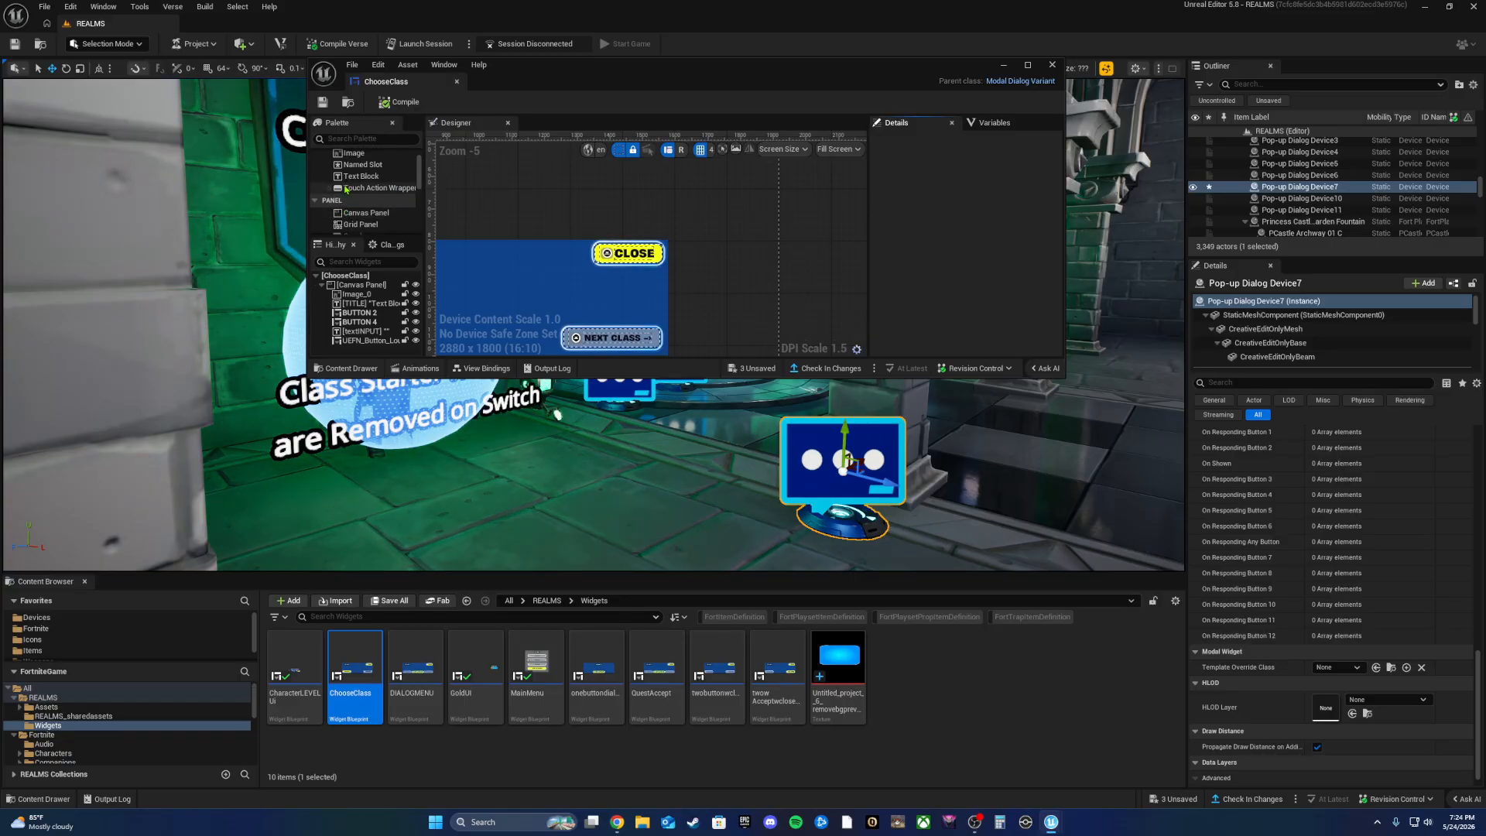
left_click(1028, 66)
scroll(379, 430, "down", 2)
right_click_drag(290, 483, 728, 589)
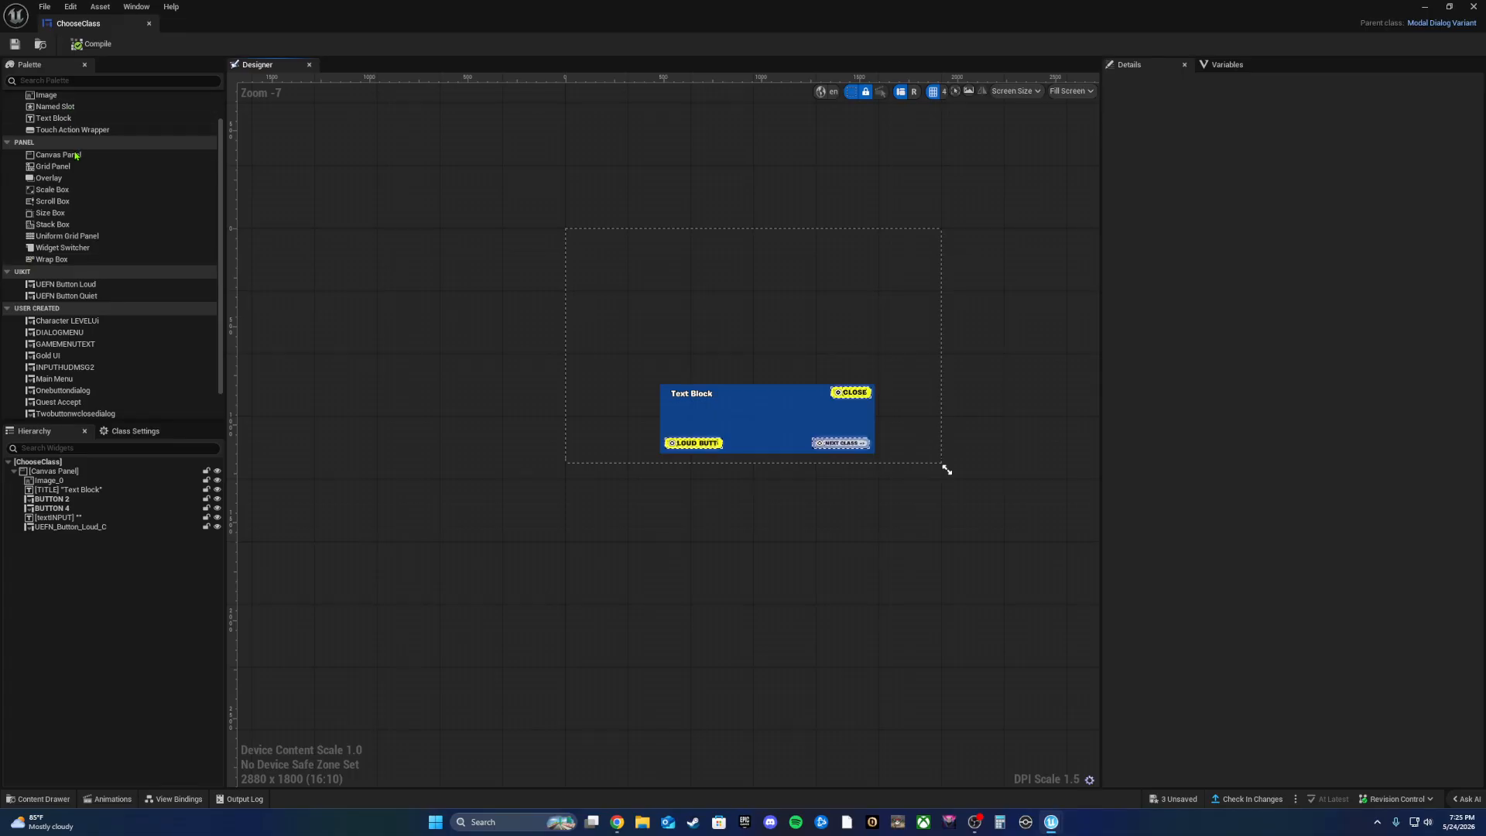
Step: Inspect Image_0 and TITLE, then show View Bindings: TITLE to Title, textINPUT to Body
scroll(47, 120, "up", 1)
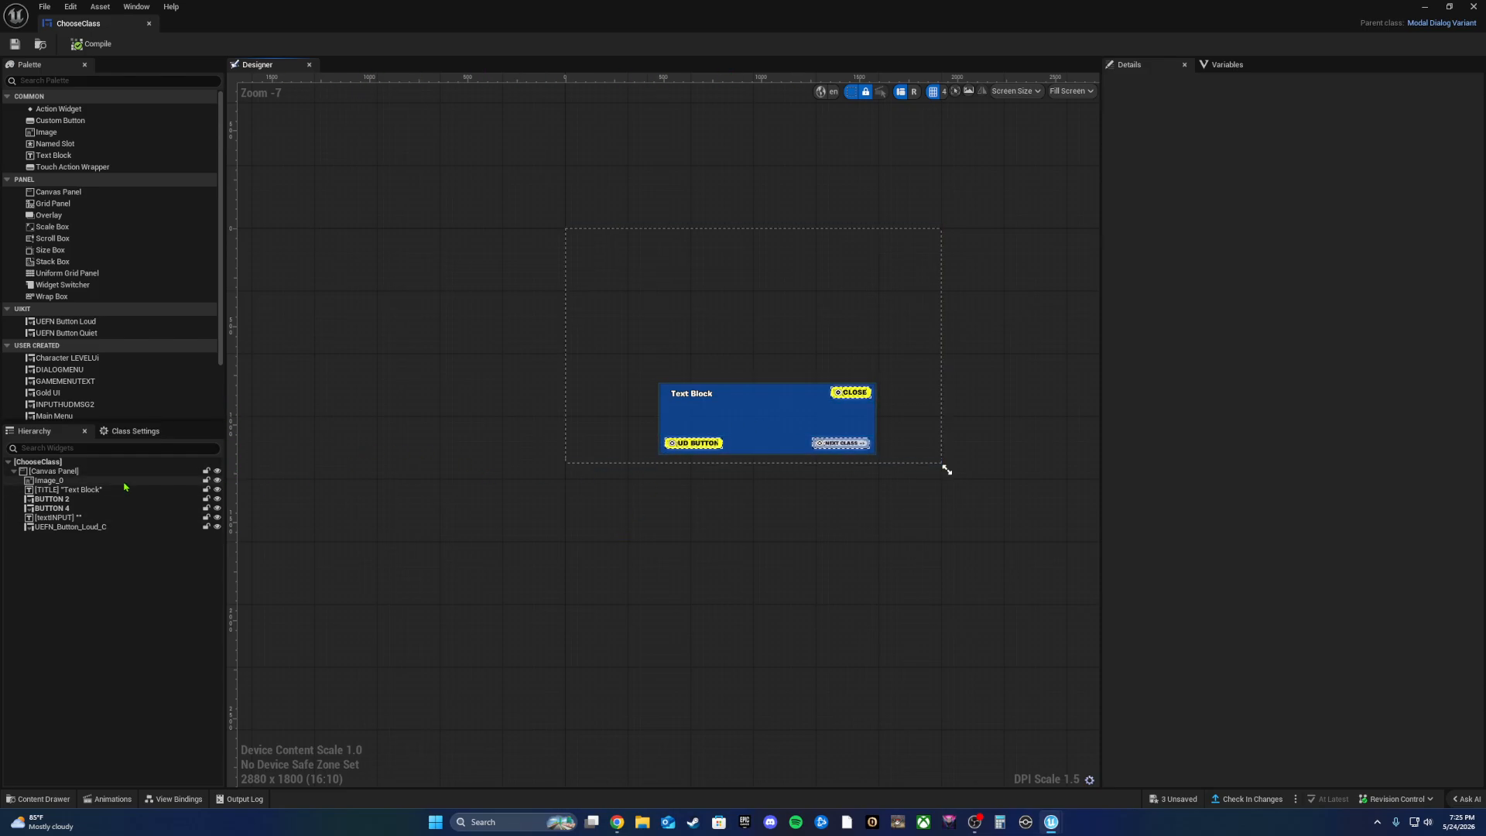
left_click(85, 480)
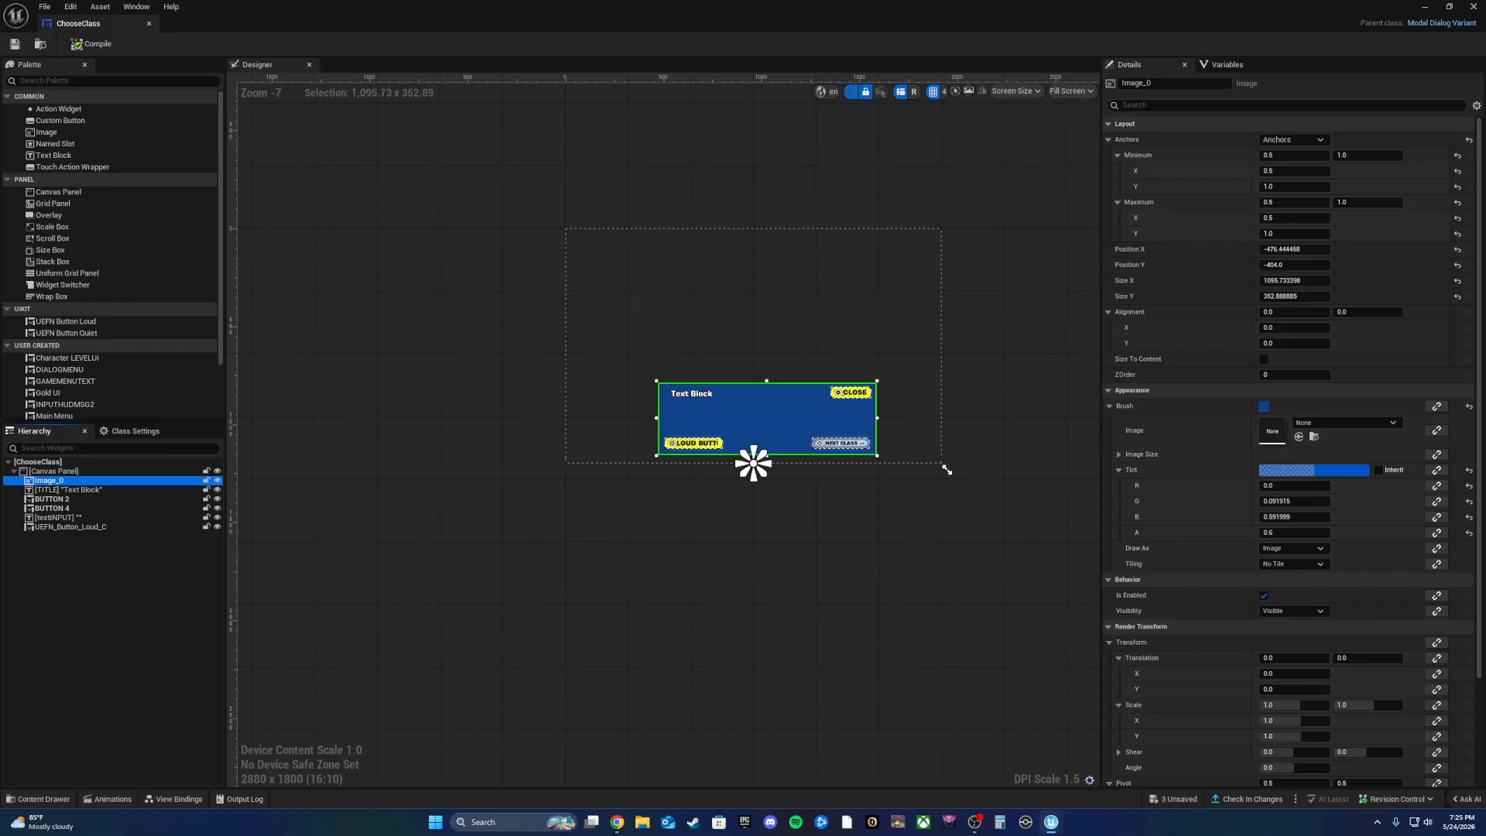
left_click(78, 490)
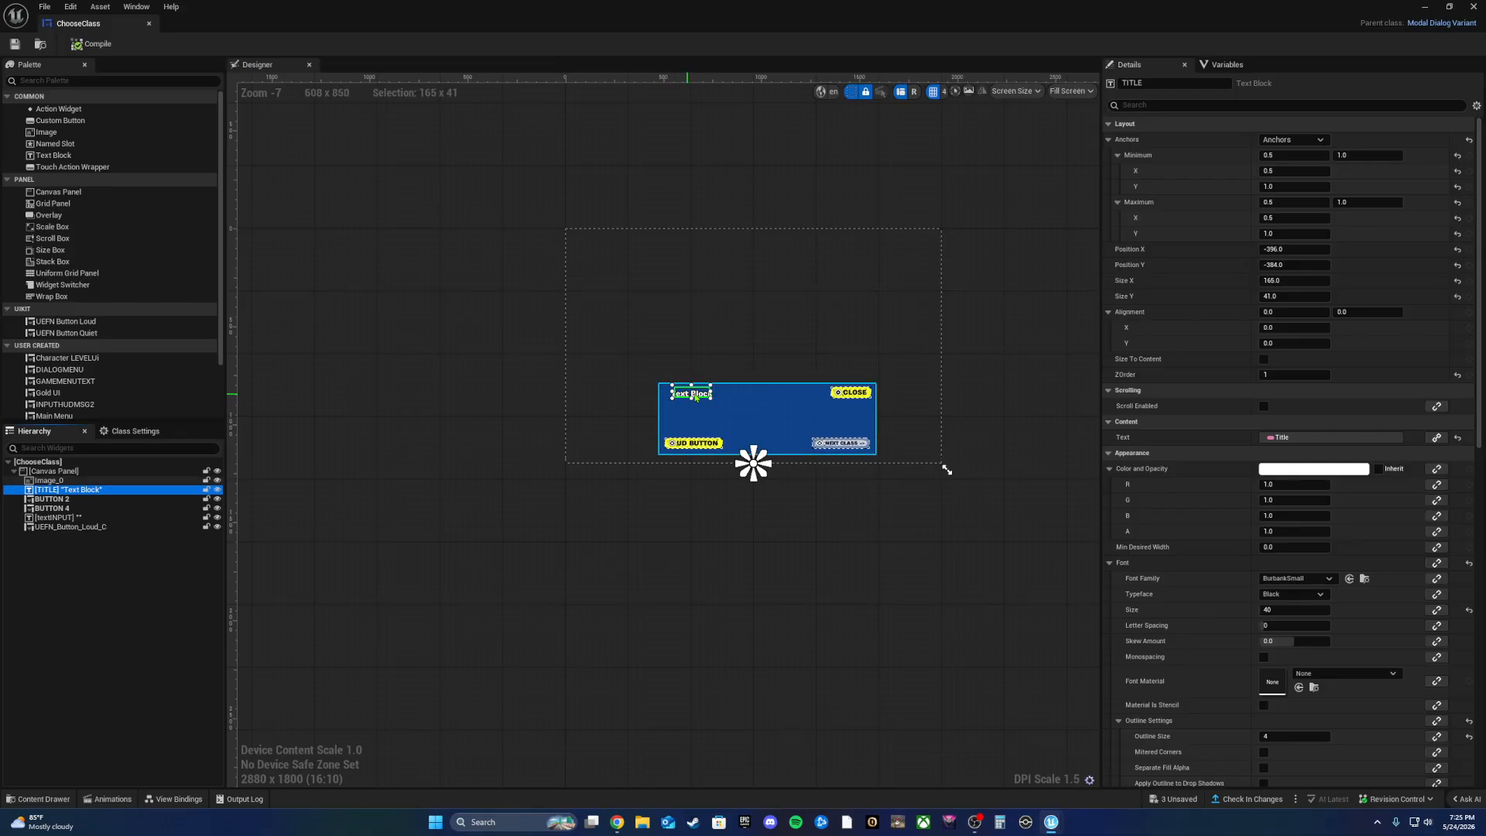
left_click(157, 801)
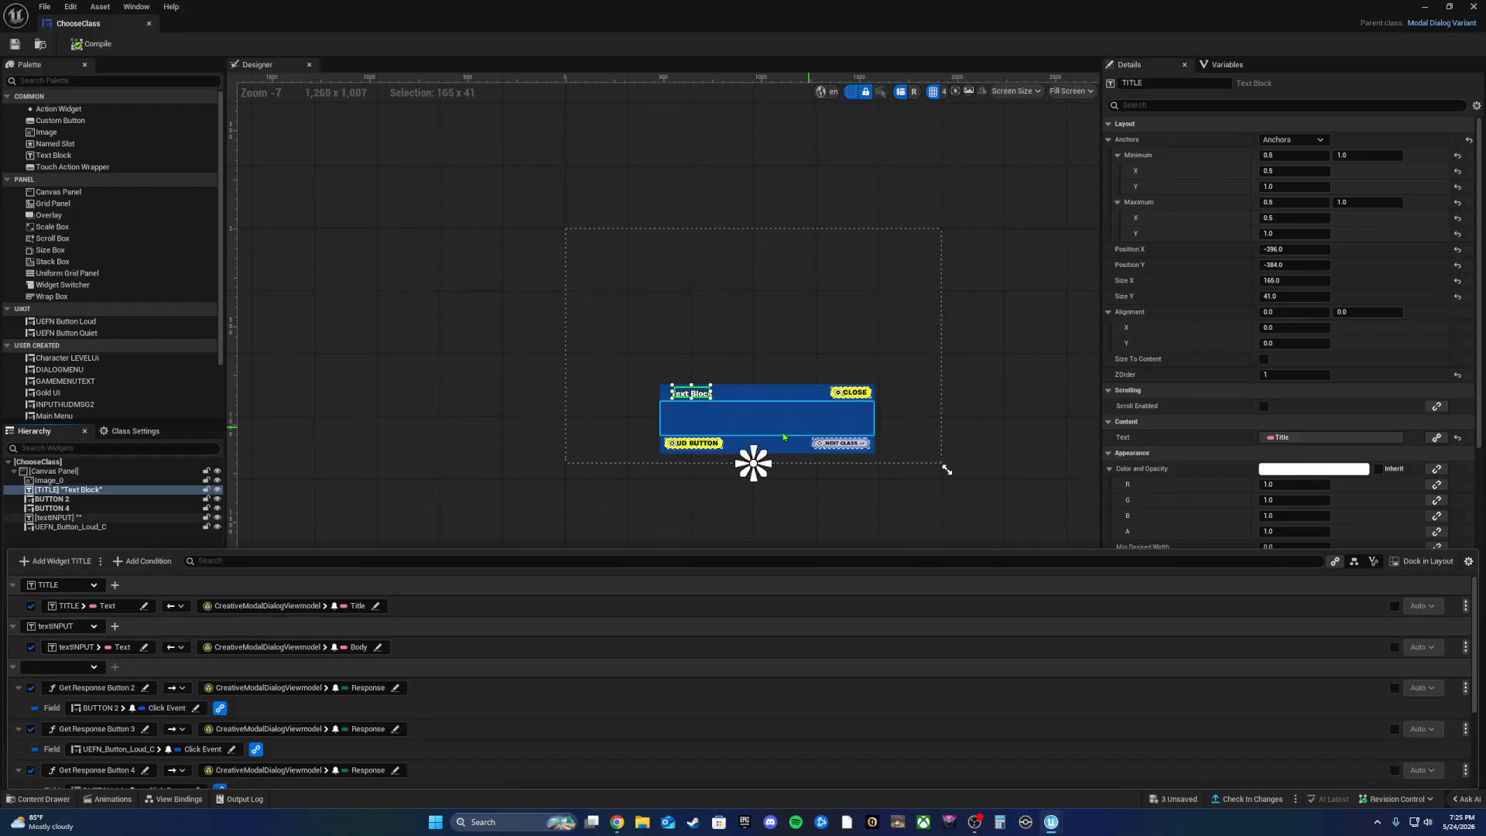
scroll(782, 462, "up", 4)
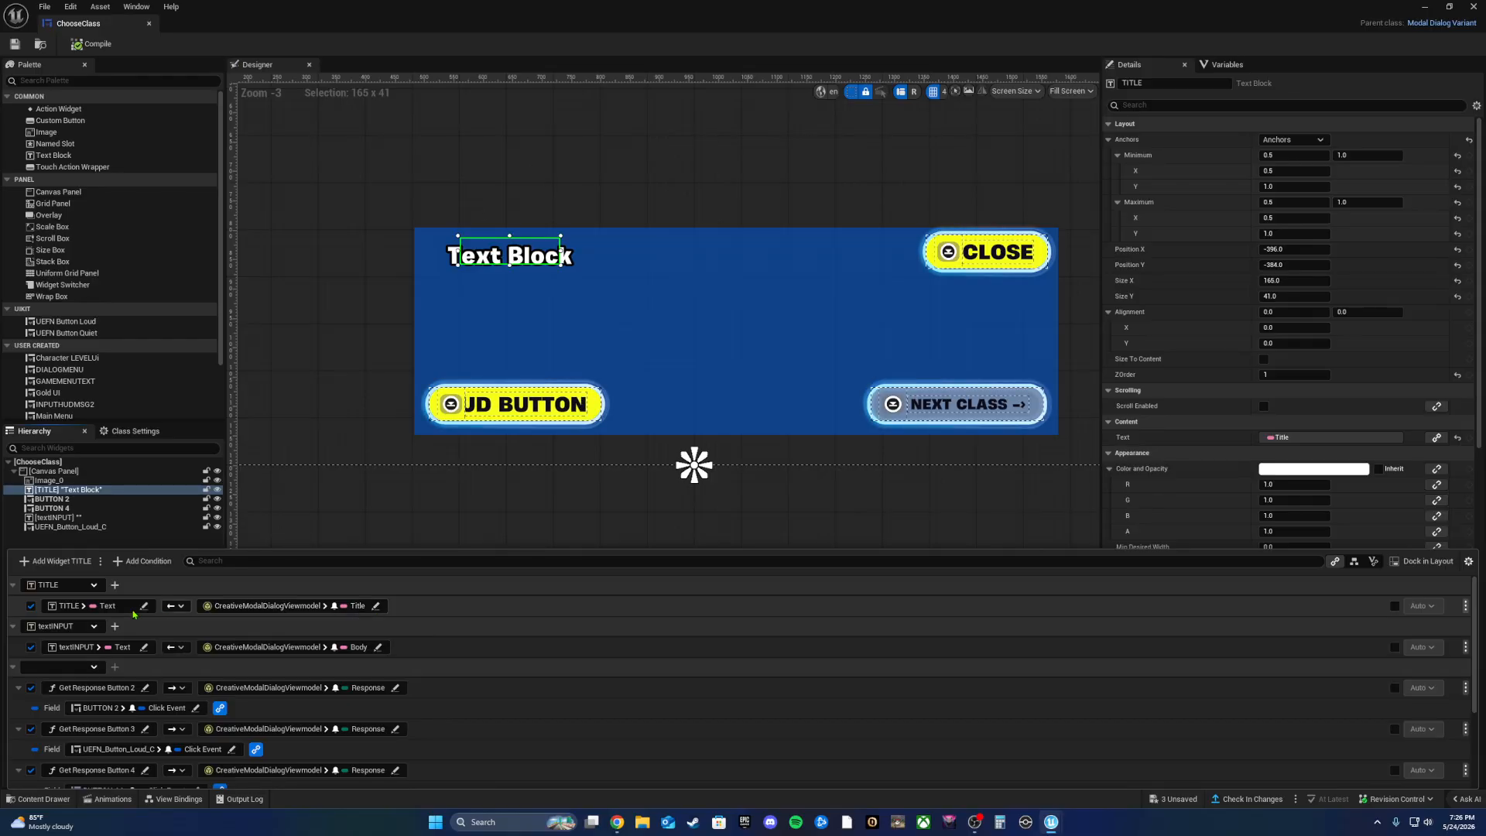
Step: Collapse the TITLE and textINPUT binding groups, then close and reopen View Bindings
left_click(12, 584)
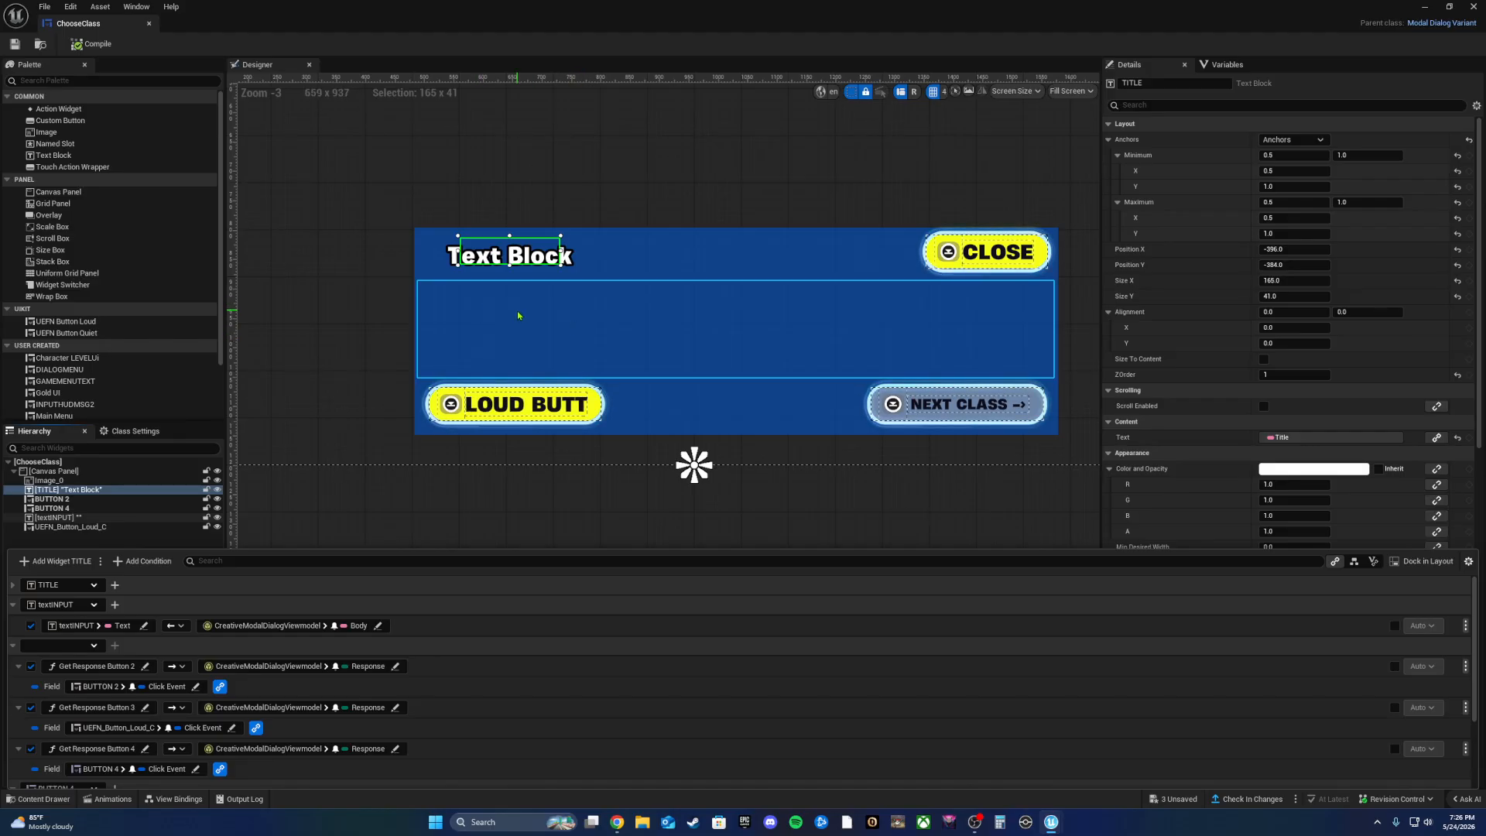
left_click(13, 604)
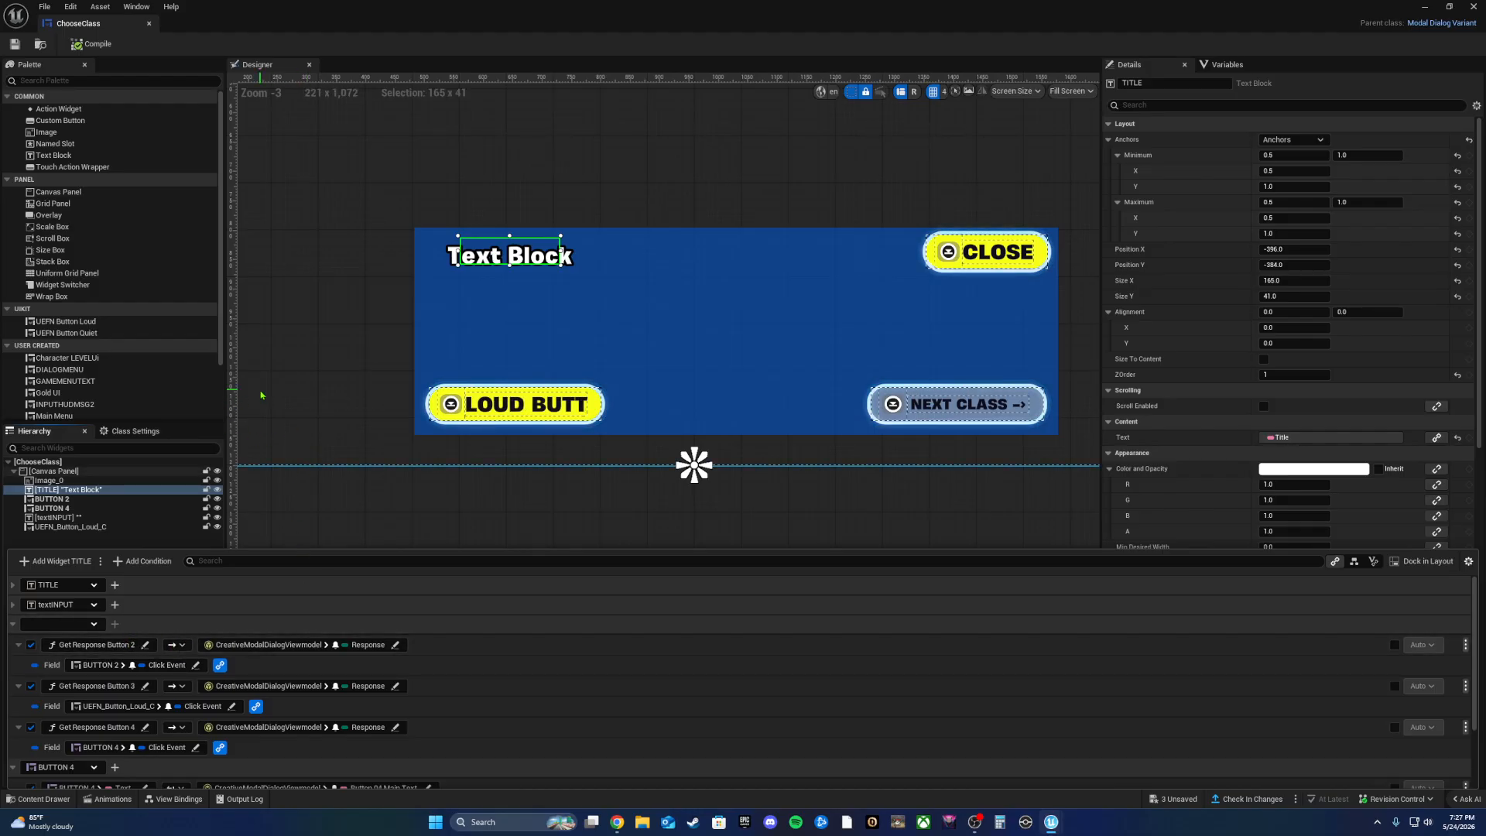
left_click(395, 498)
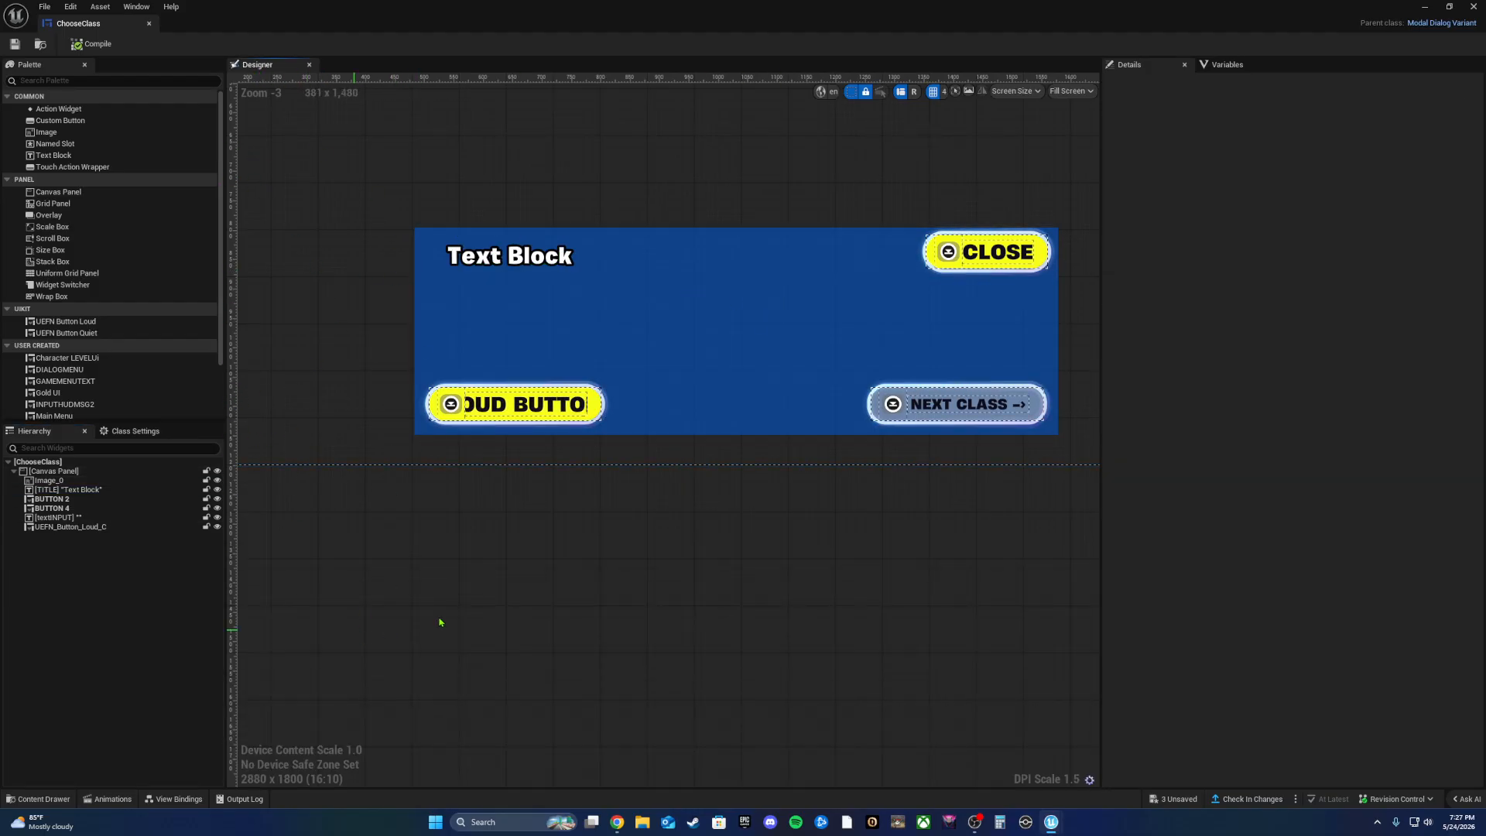
left_click(173, 799)
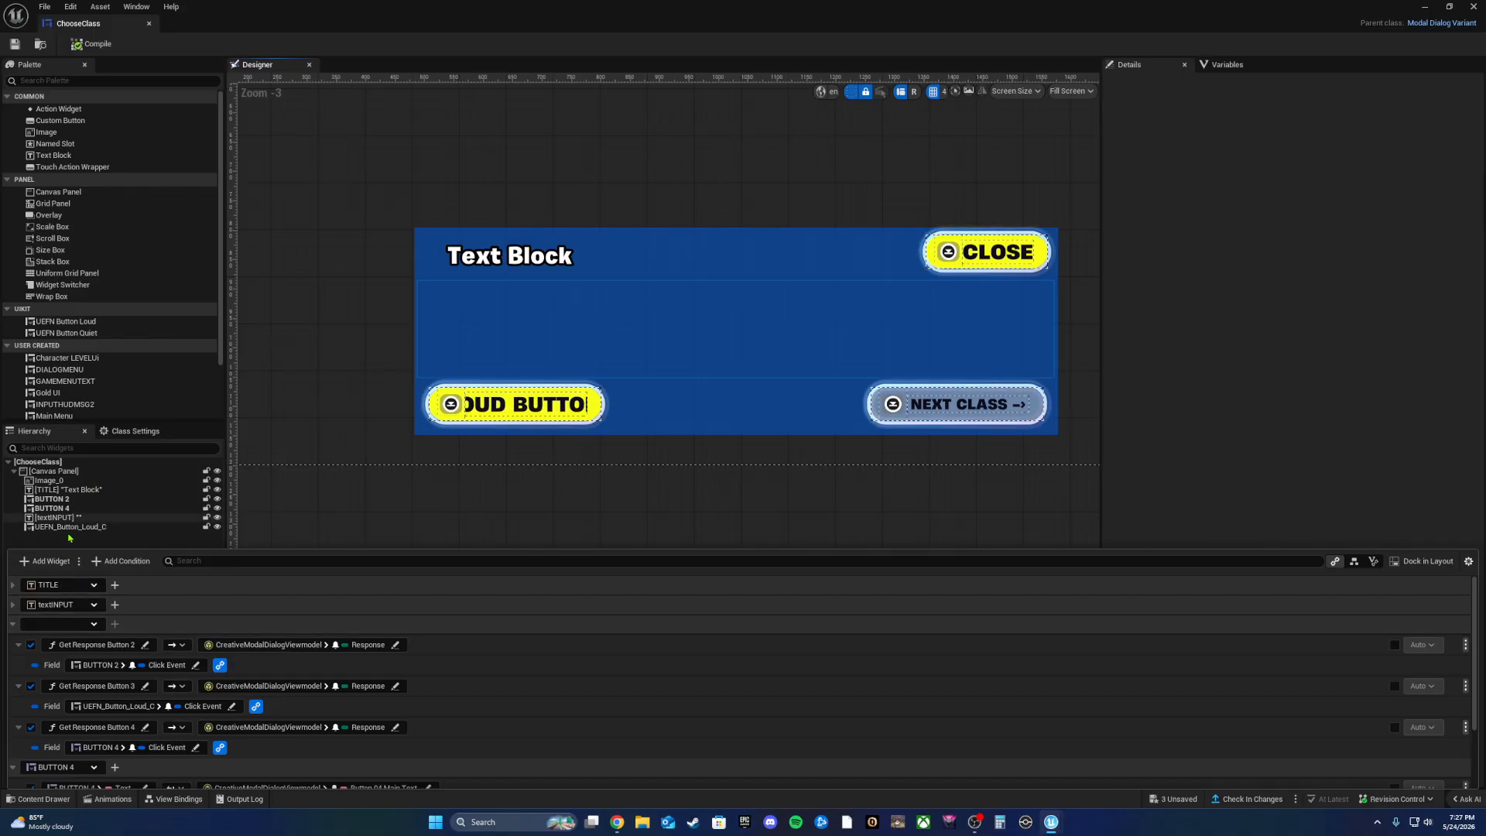
Step: Add an empty view binding and browse the canvas panel widgets for its target
left_click(47, 561)
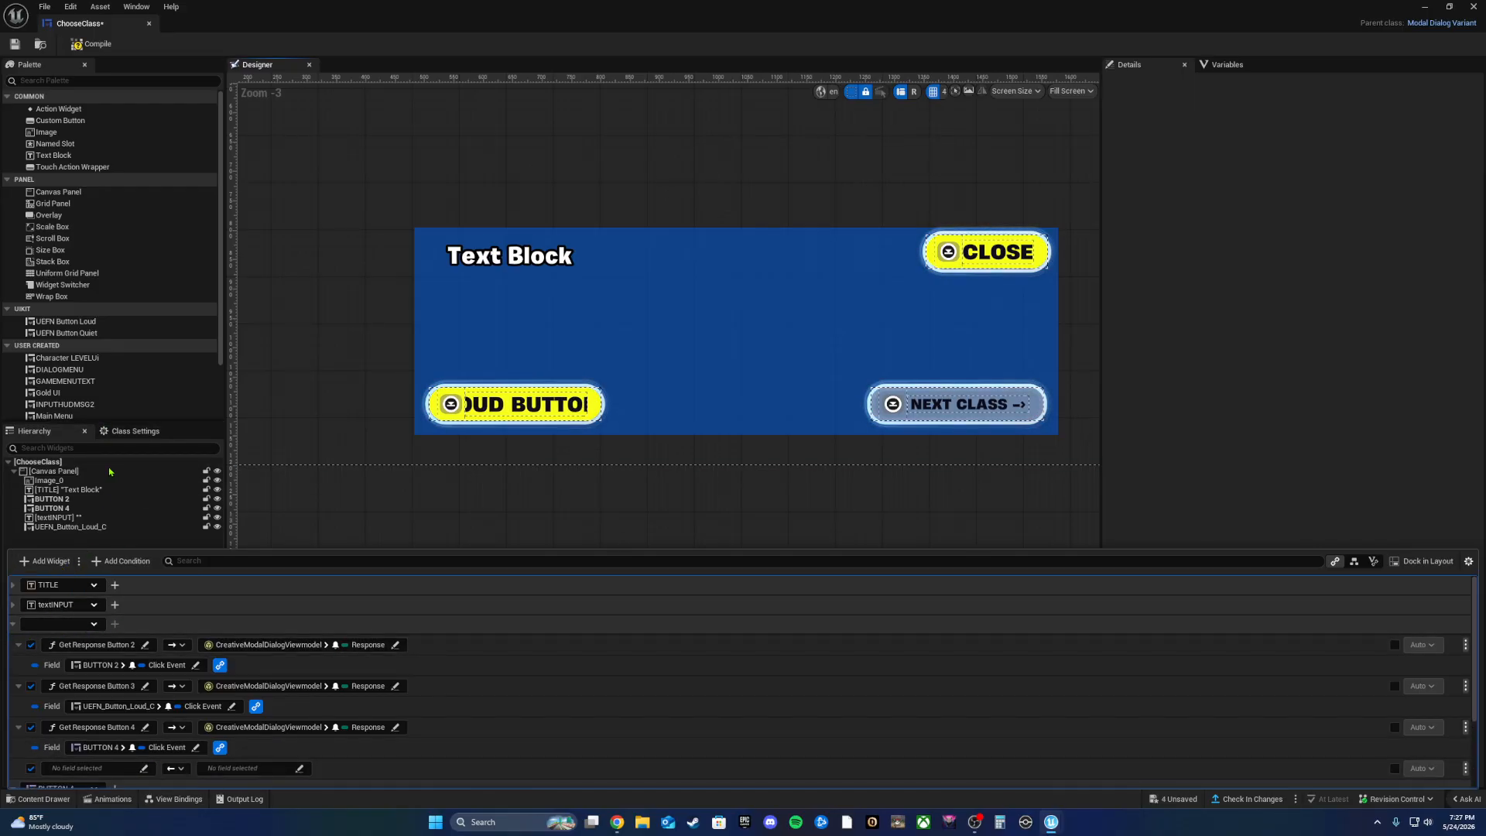
scroll(170, 626, "down", 1)
scroll(170, 627, "down", 1)
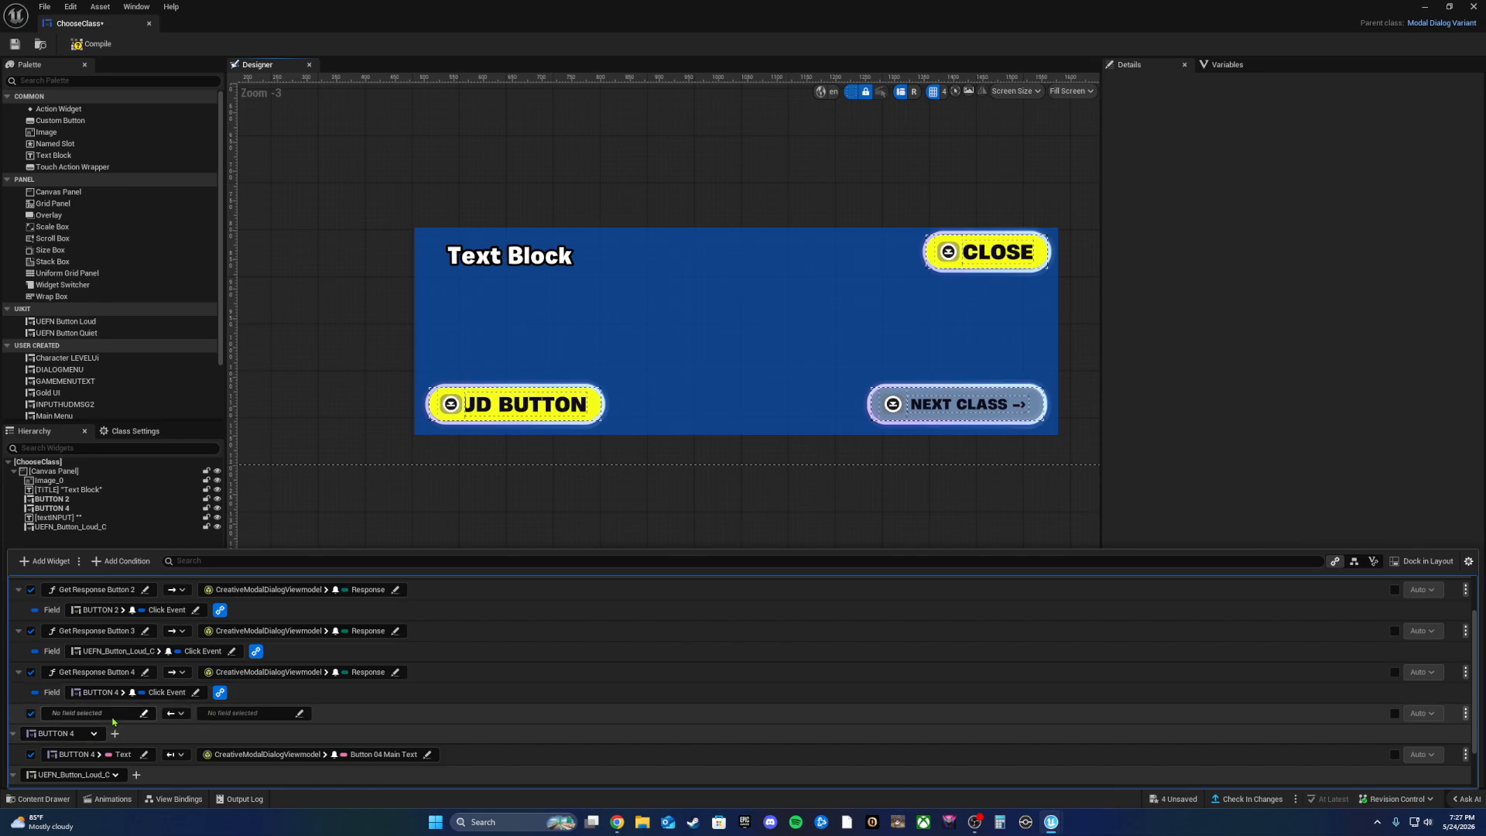
left_click(144, 714)
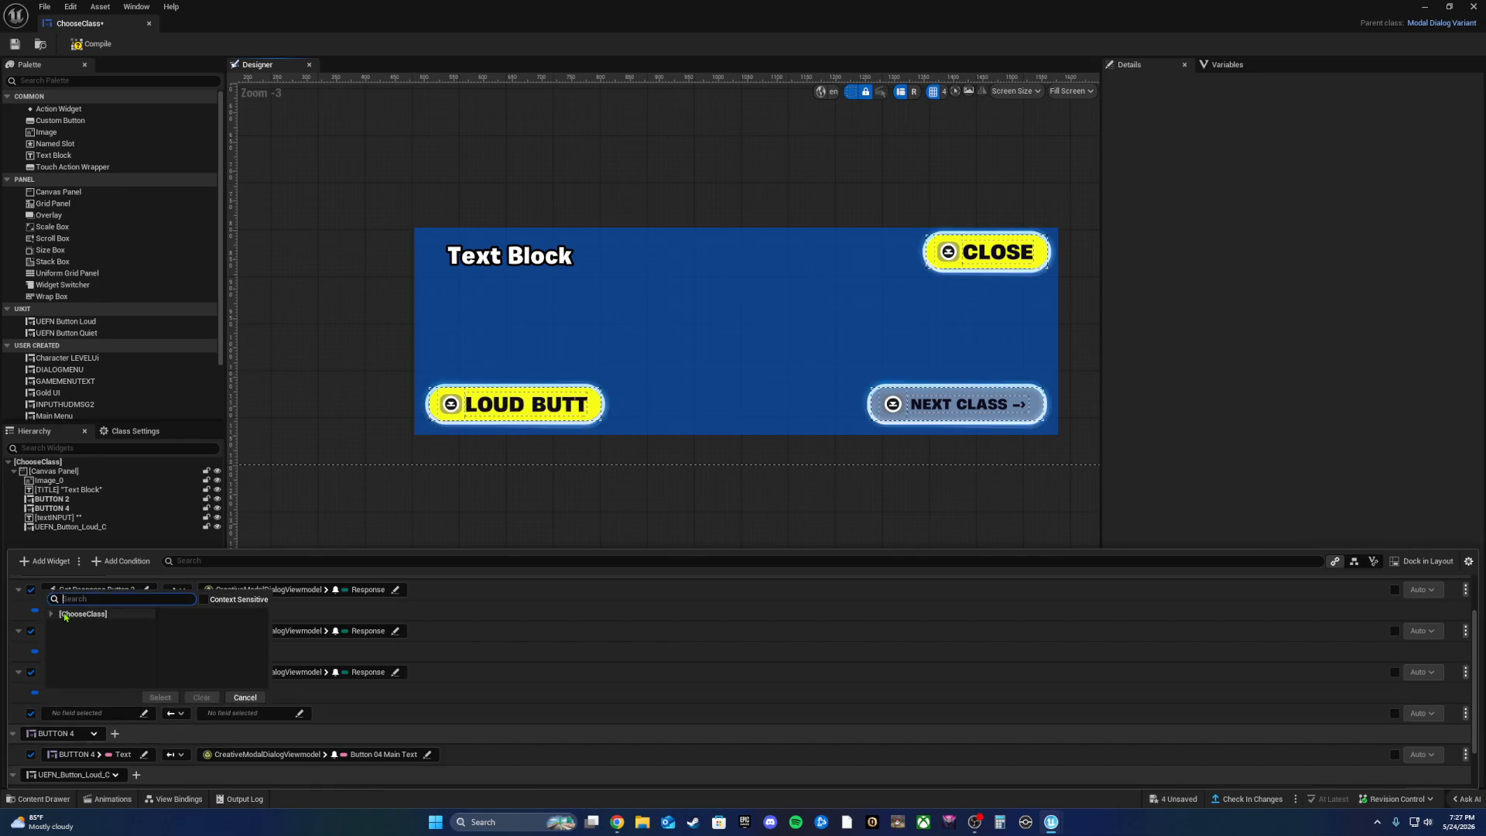
left_click(57, 625)
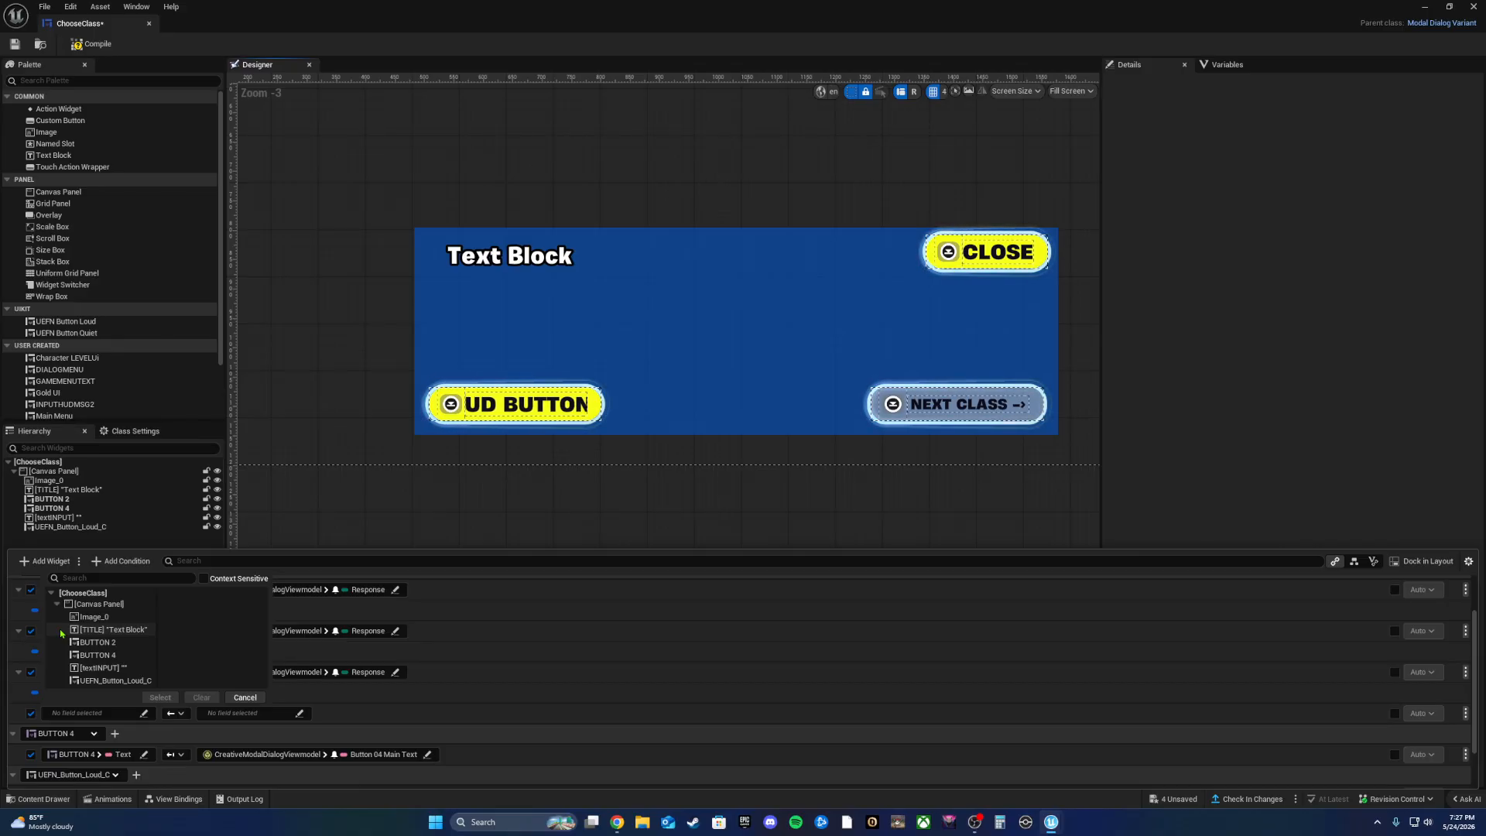
key("XF86AudioLowerVolume")
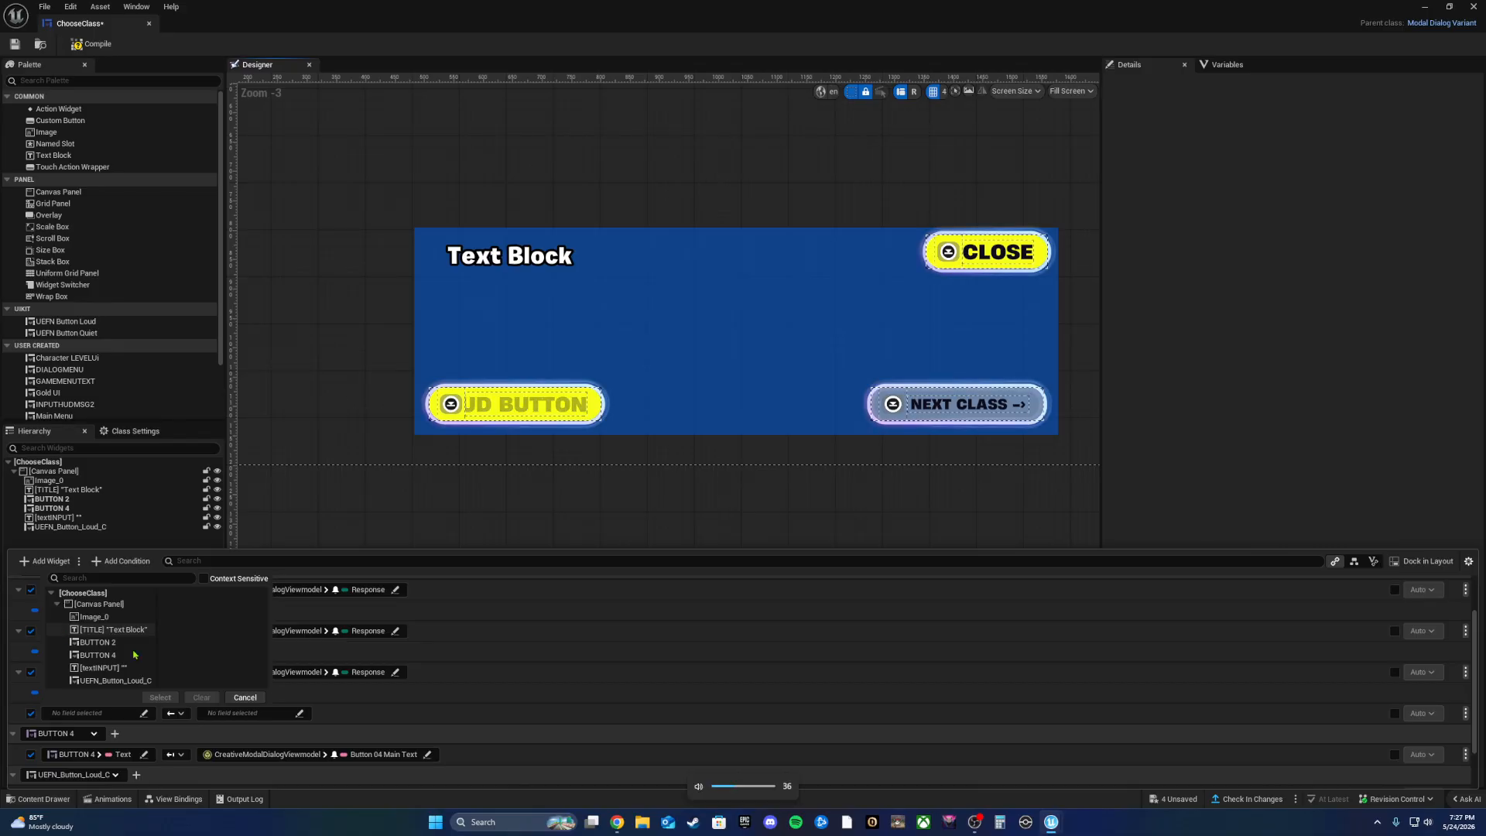
left_click(245, 697)
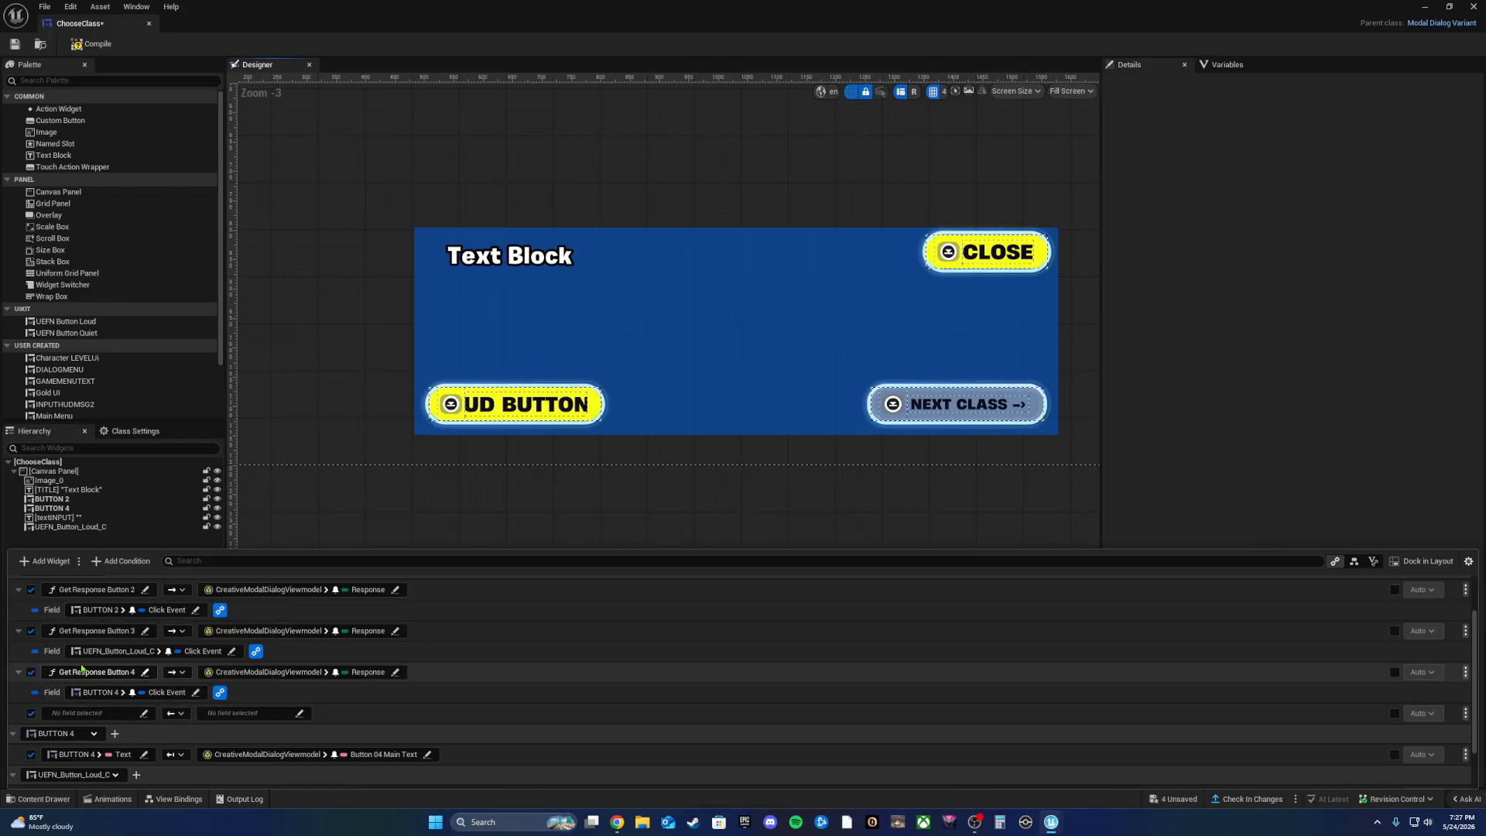
scroll(82, 667, "up", 2)
scroll(82, 667, "down", 2)
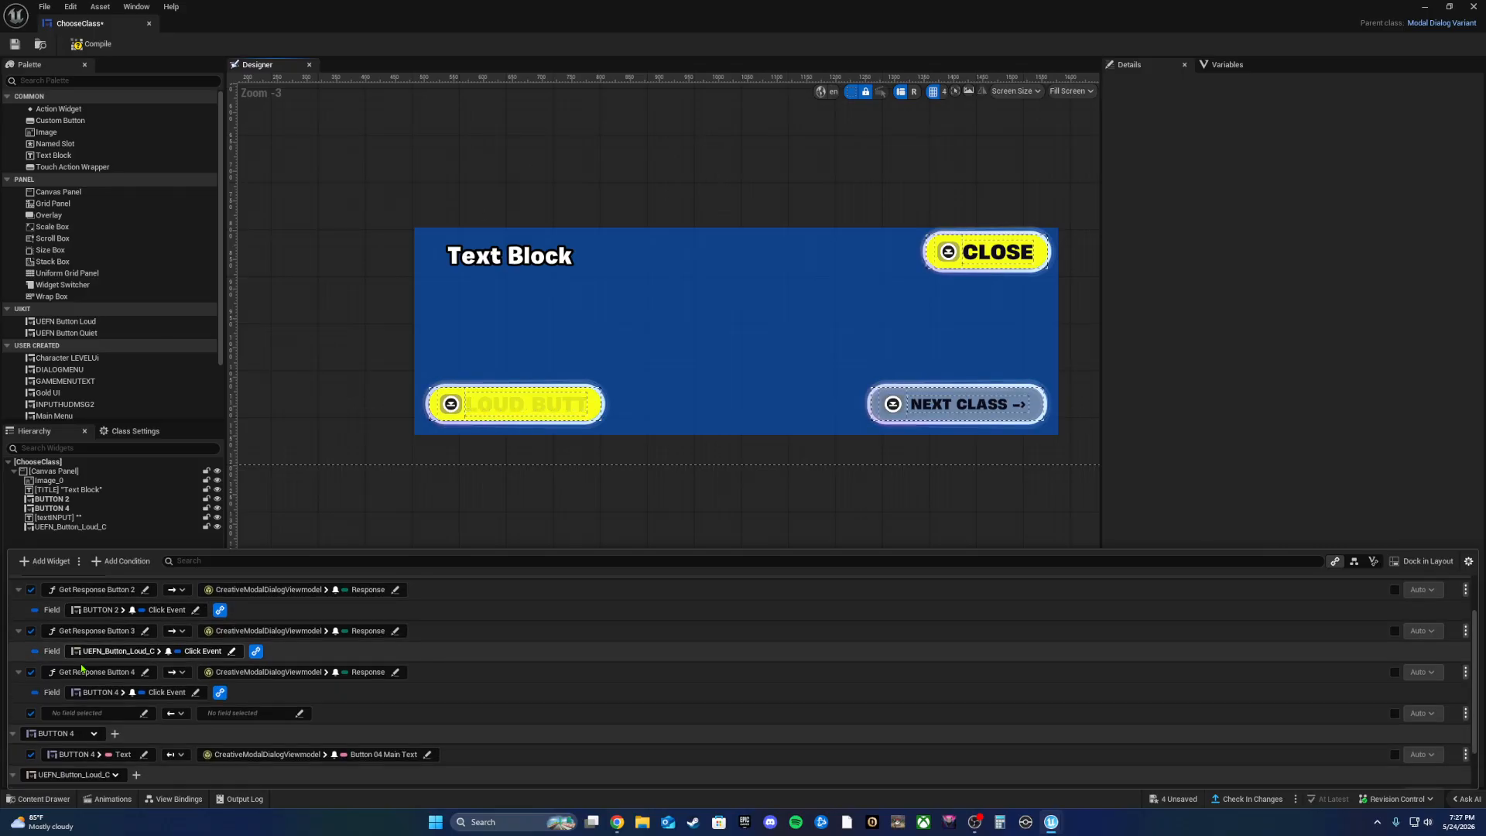
left_click(145, 713)
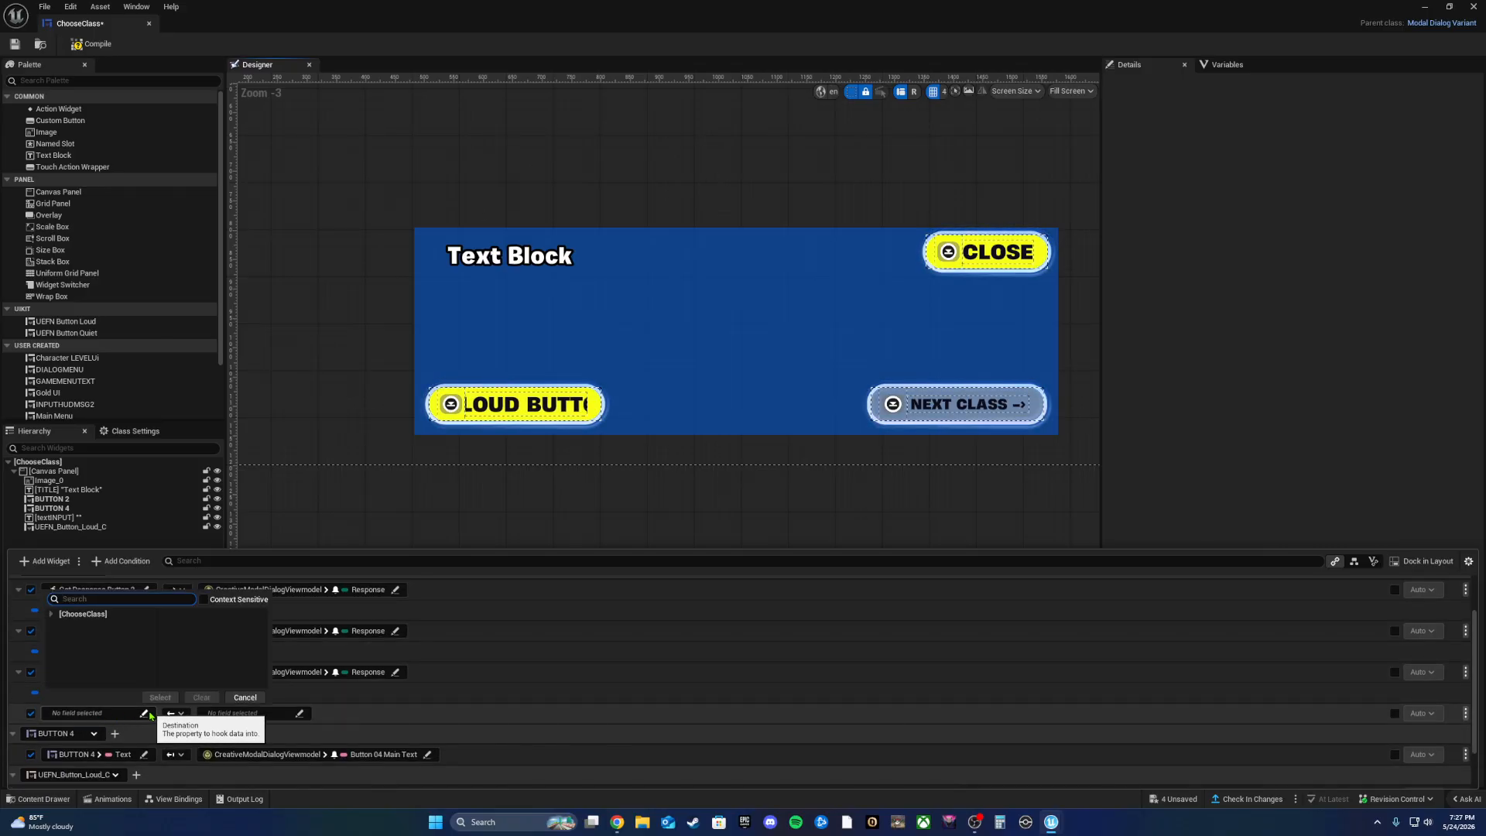
left_click(241, 698)
Step: Remove the empty binding from the ChooseClass view bindings and confirm with Yes
right_click(344, 713)
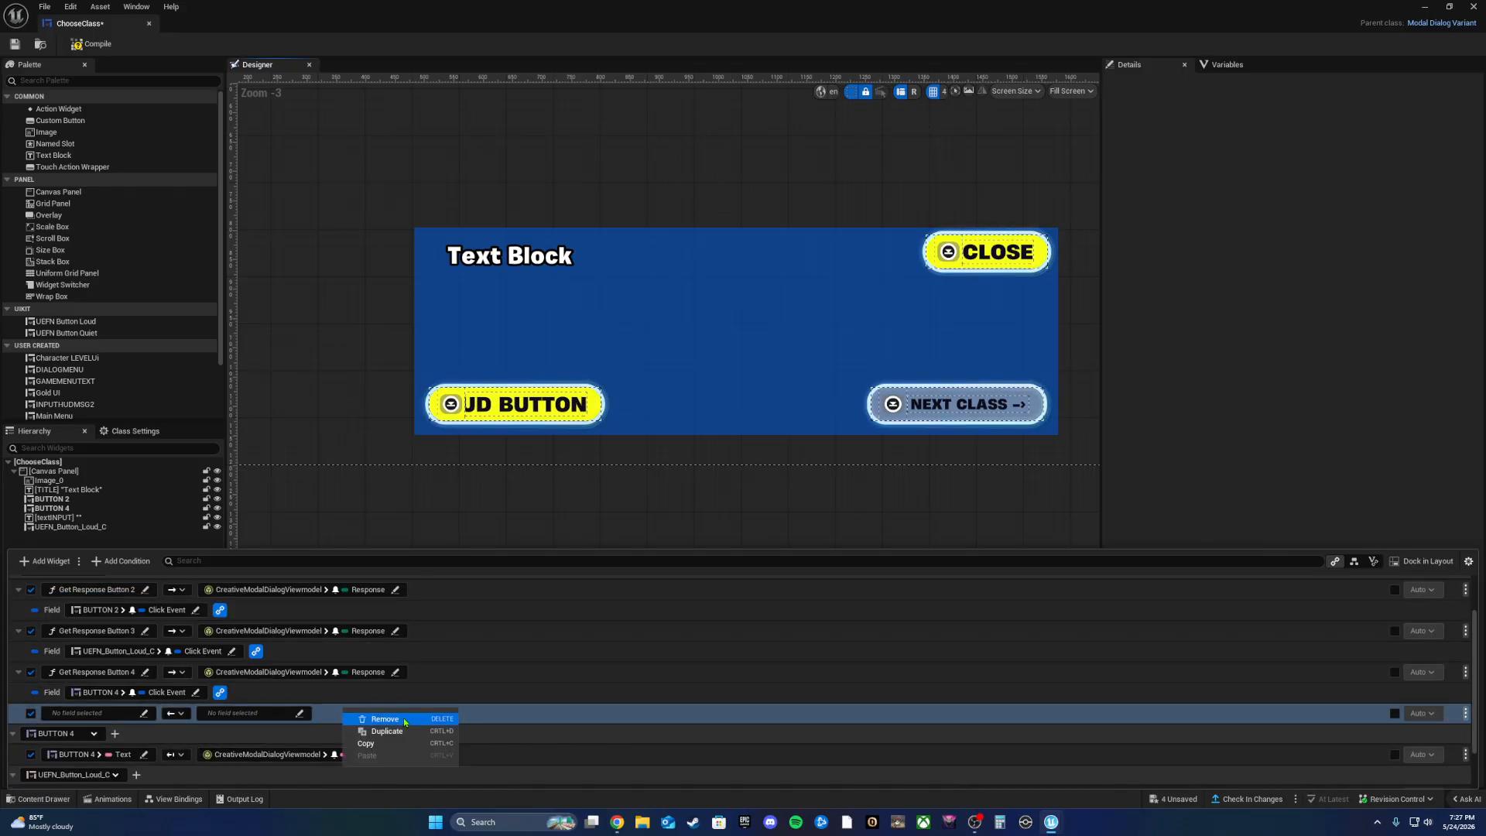
left_click(404, 723)
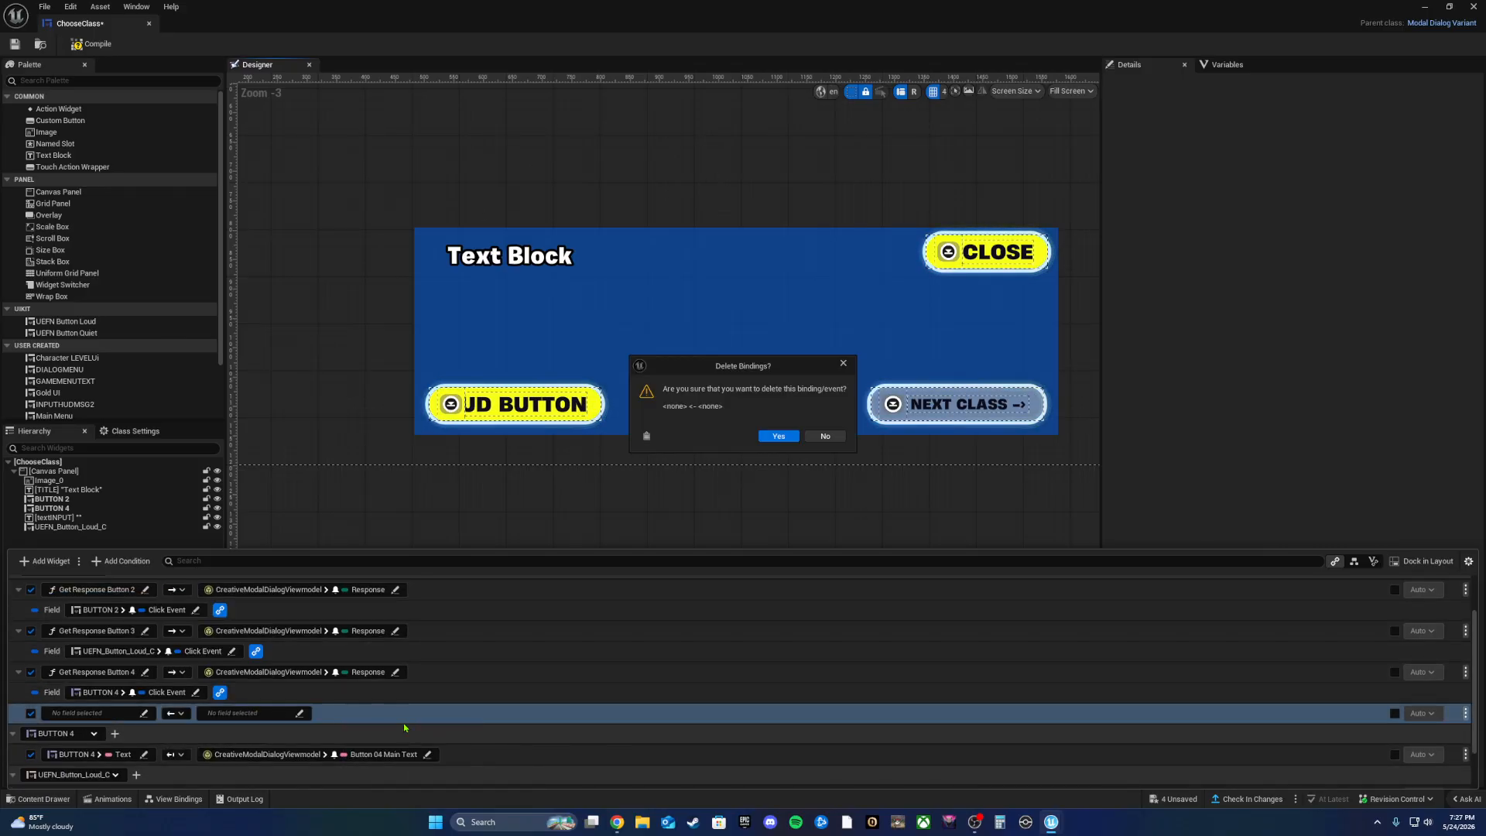
left_click(779, 437)
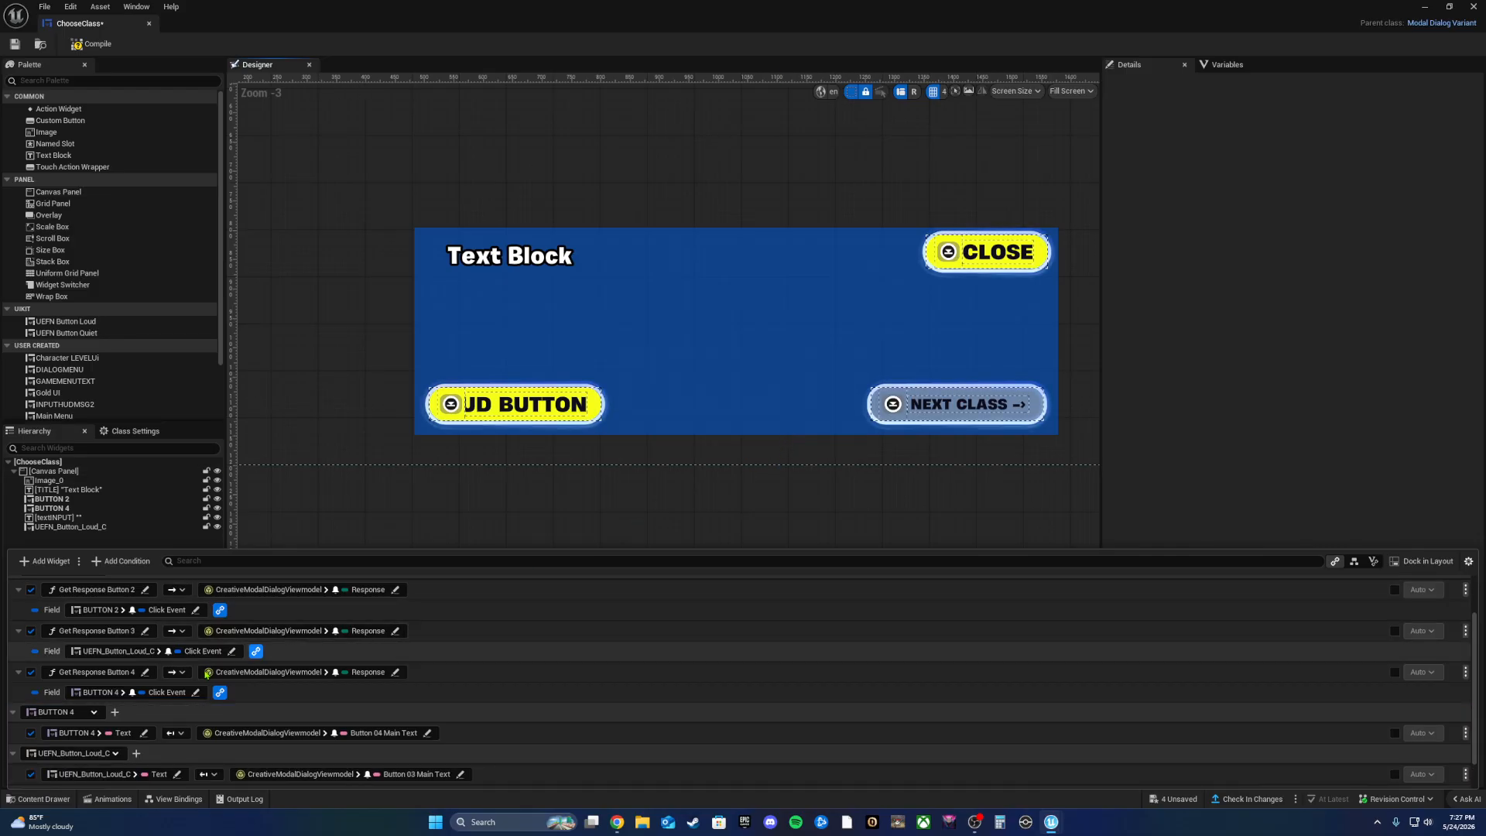
left_click(114, 627)
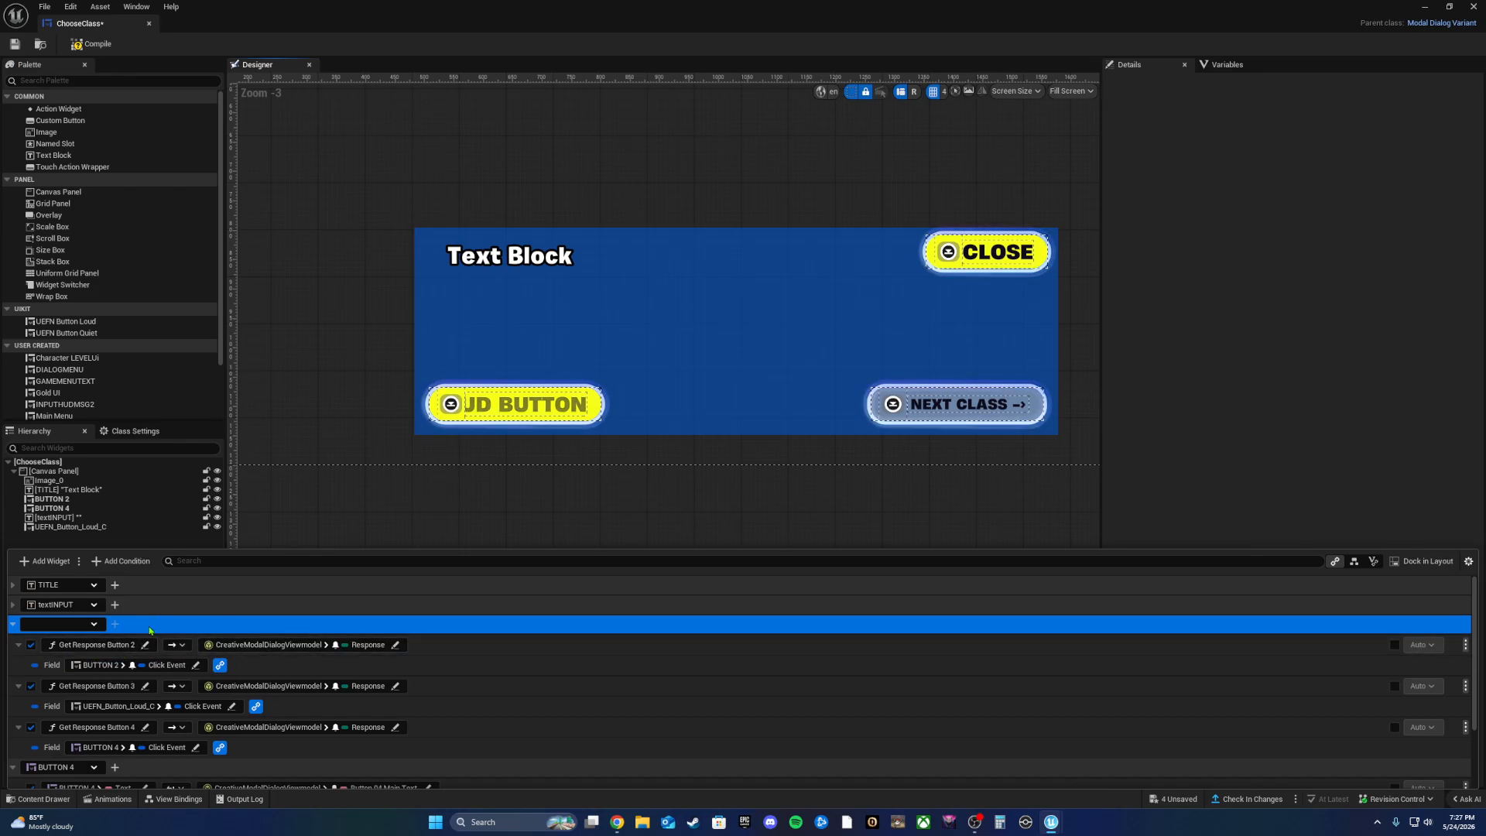
left_click(369, 502)
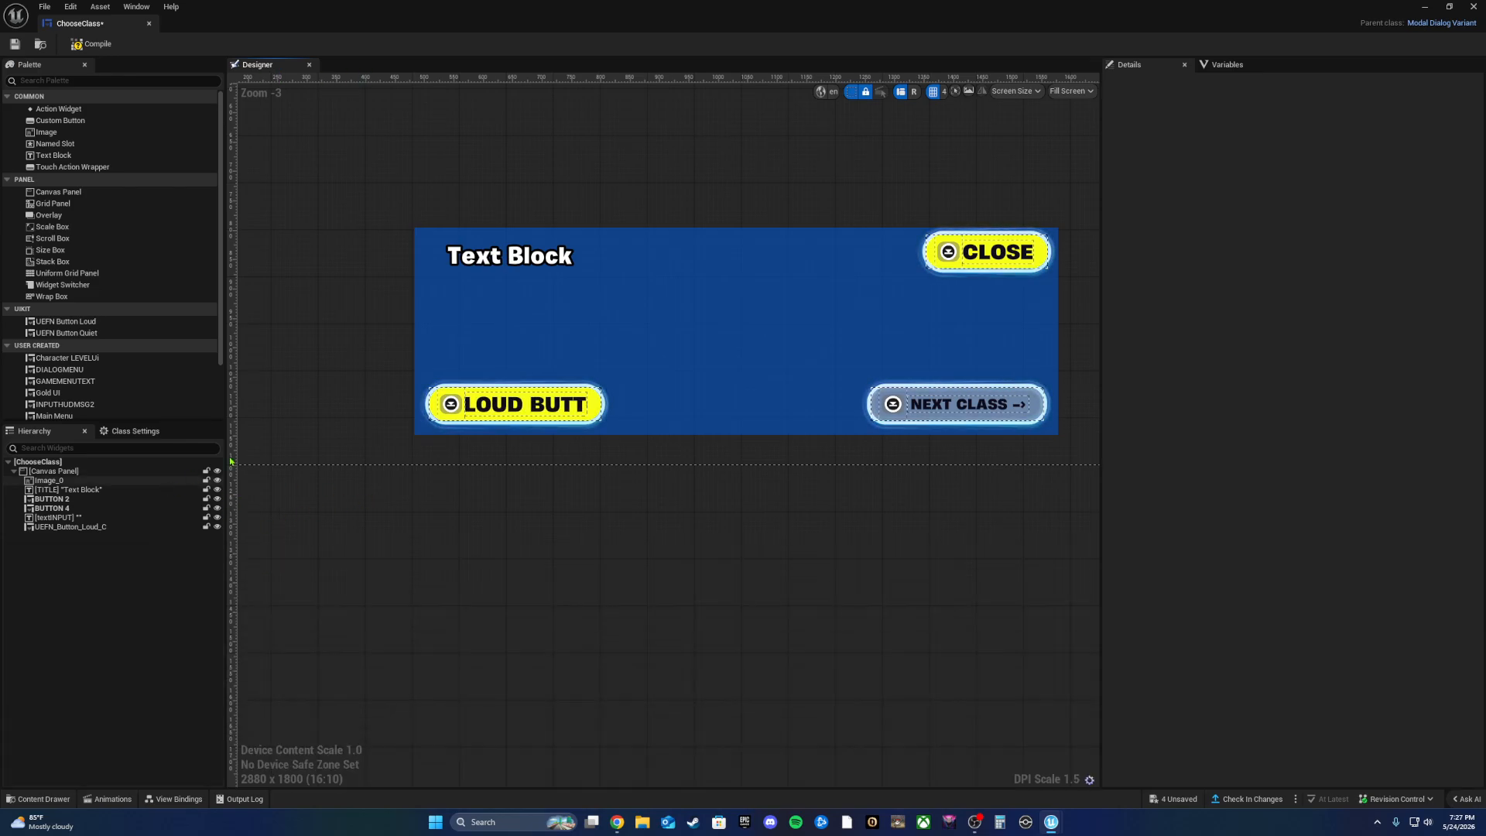
left_click(175, 800)
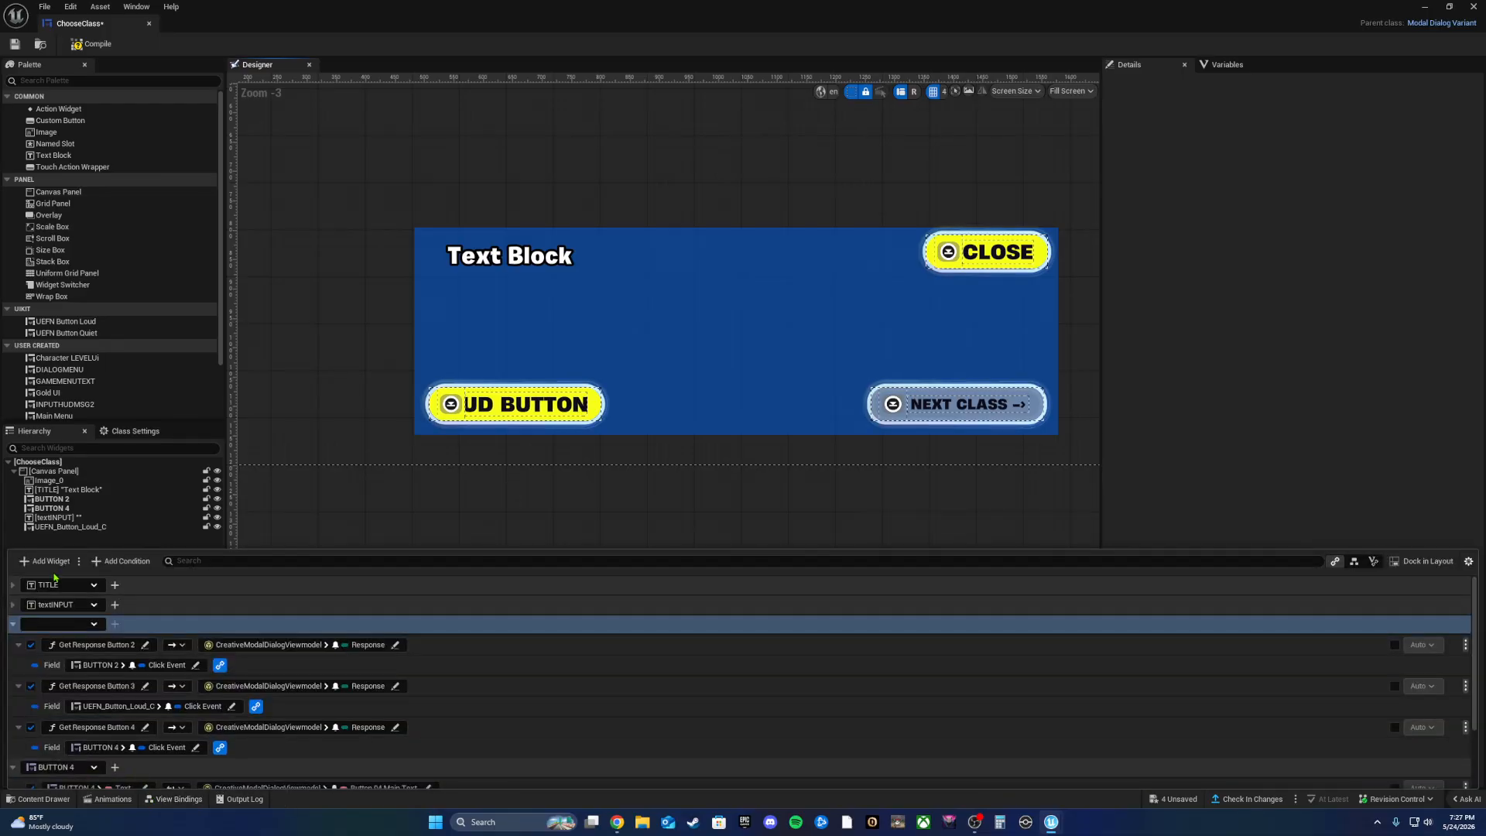
Step: Add a new blank widget binding and set its binding direction
left_click(47, 561)
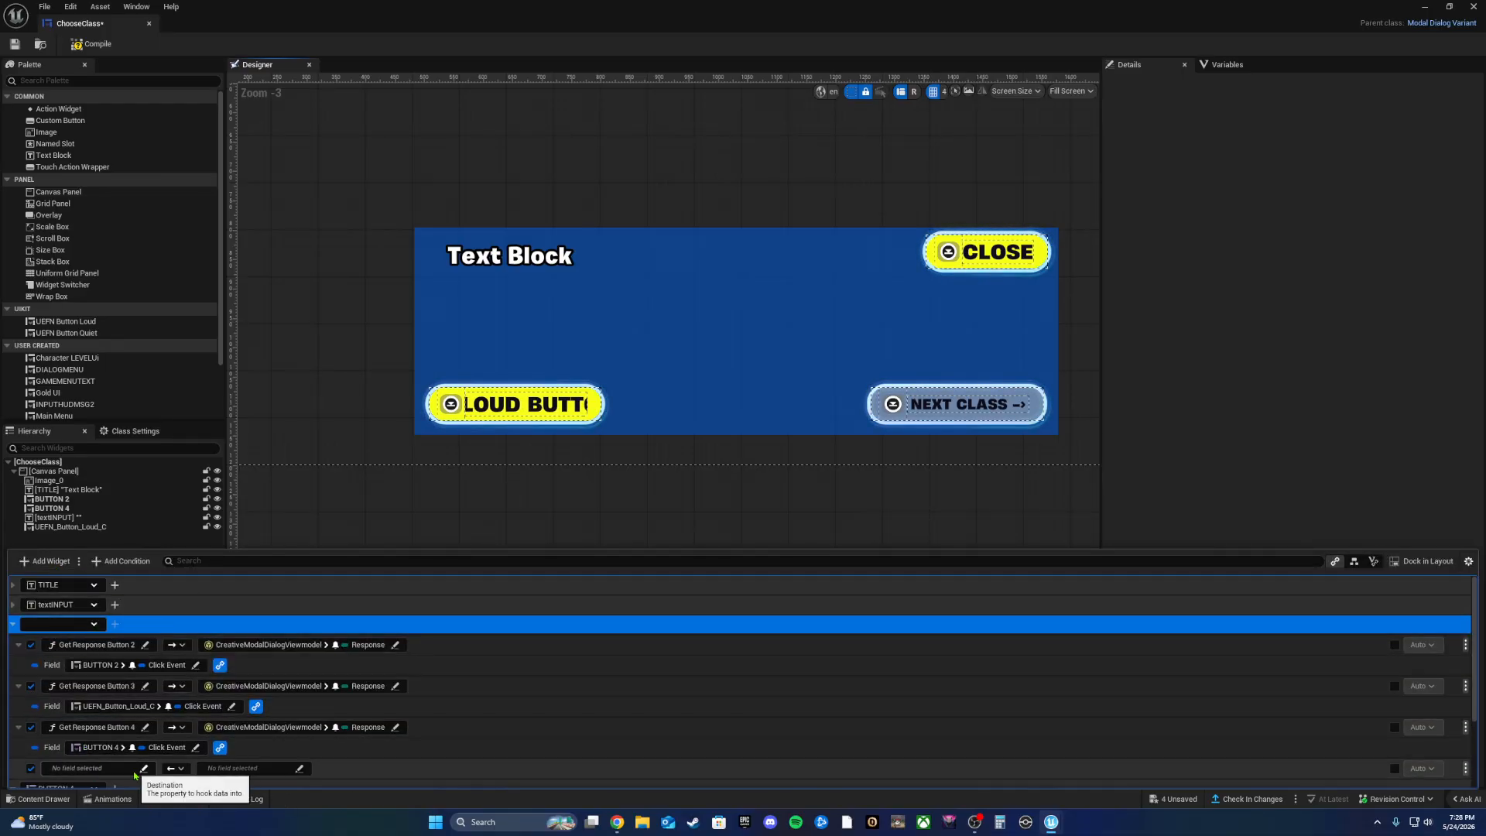
left_click(97, 768)
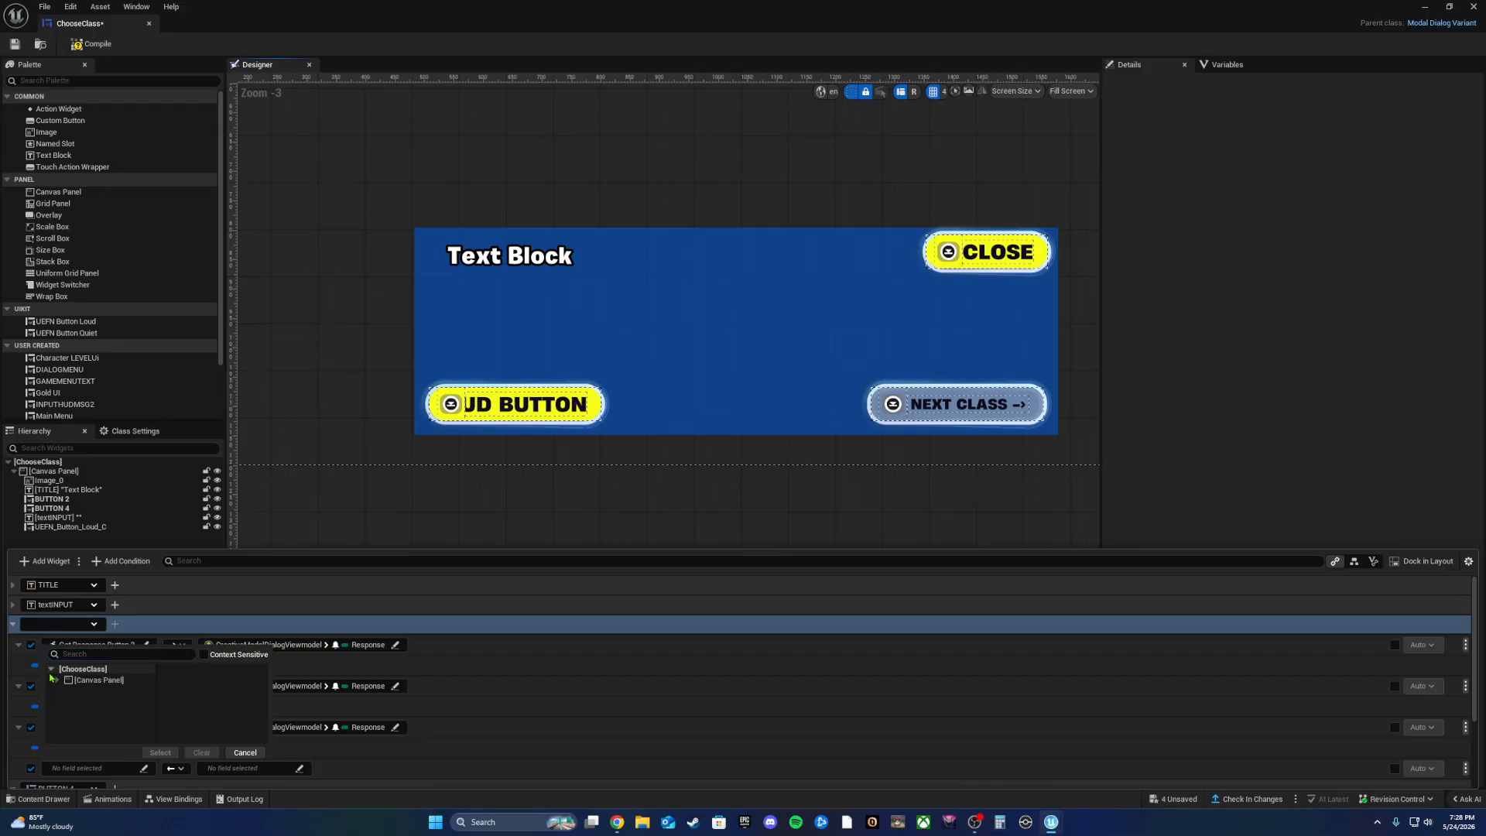
left_click(56, 681)
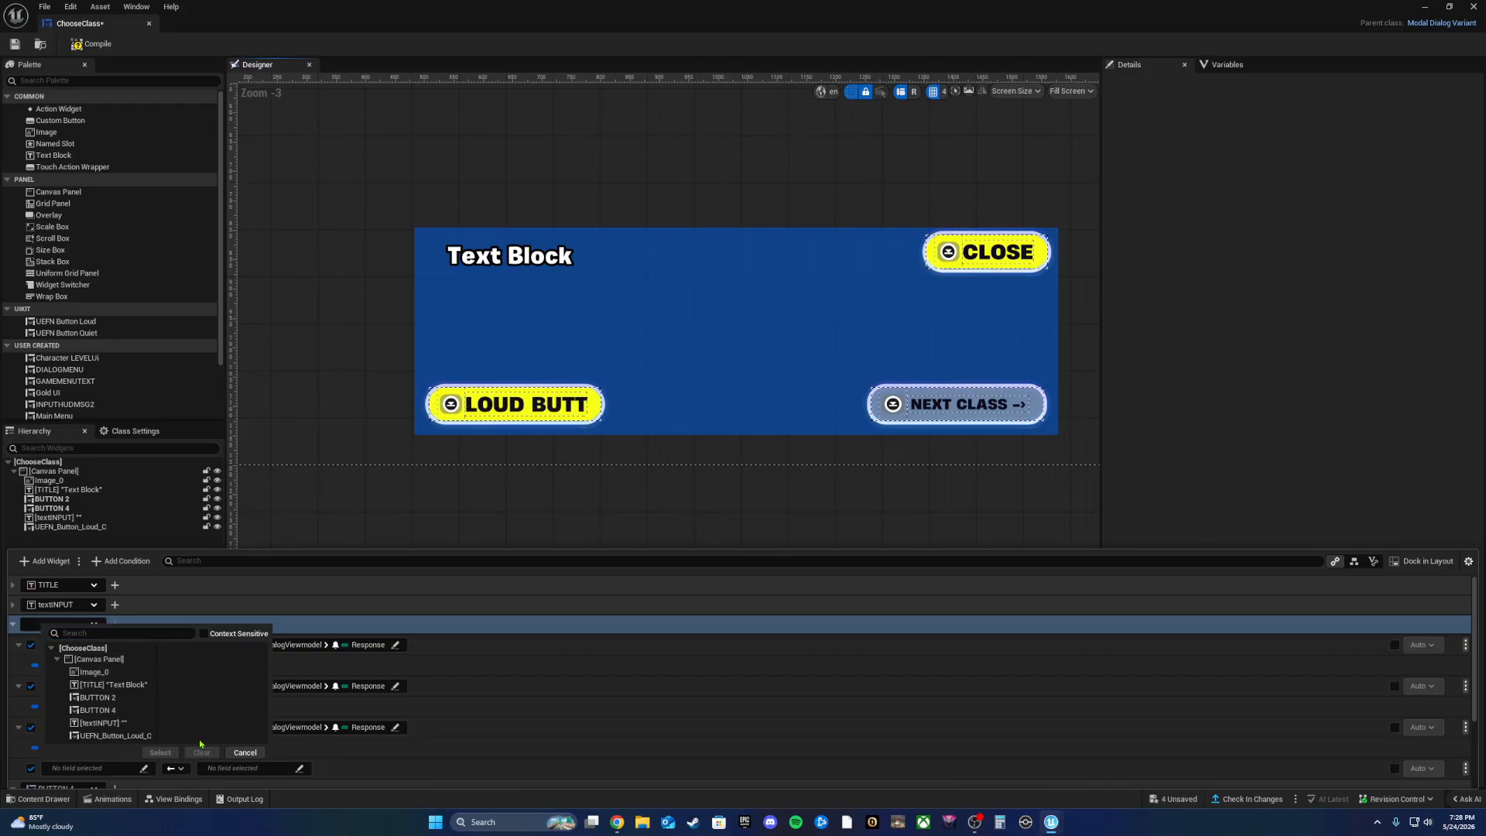
left_click(245, 753)
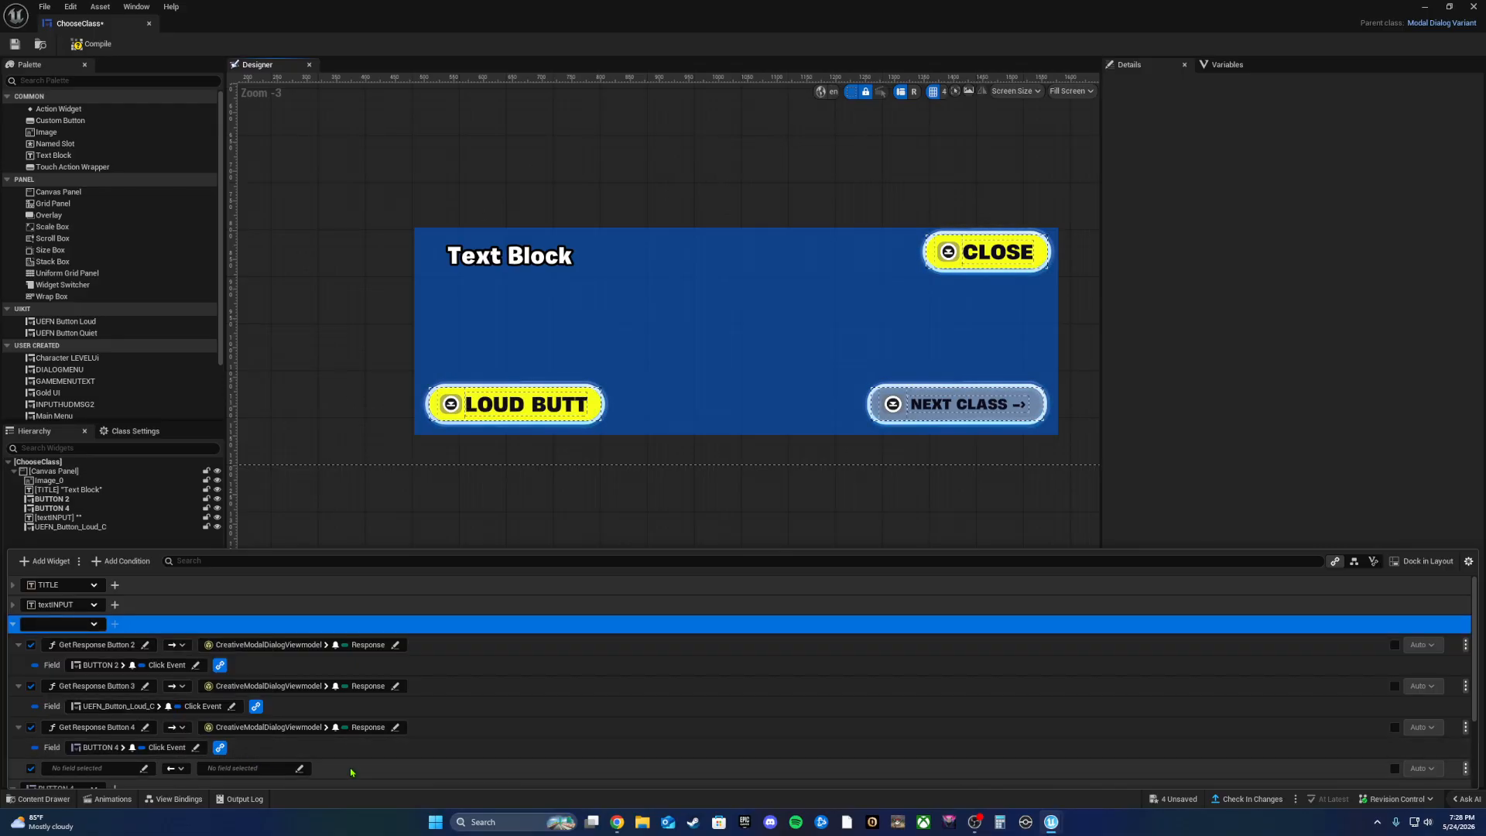
left_click(174, 769)
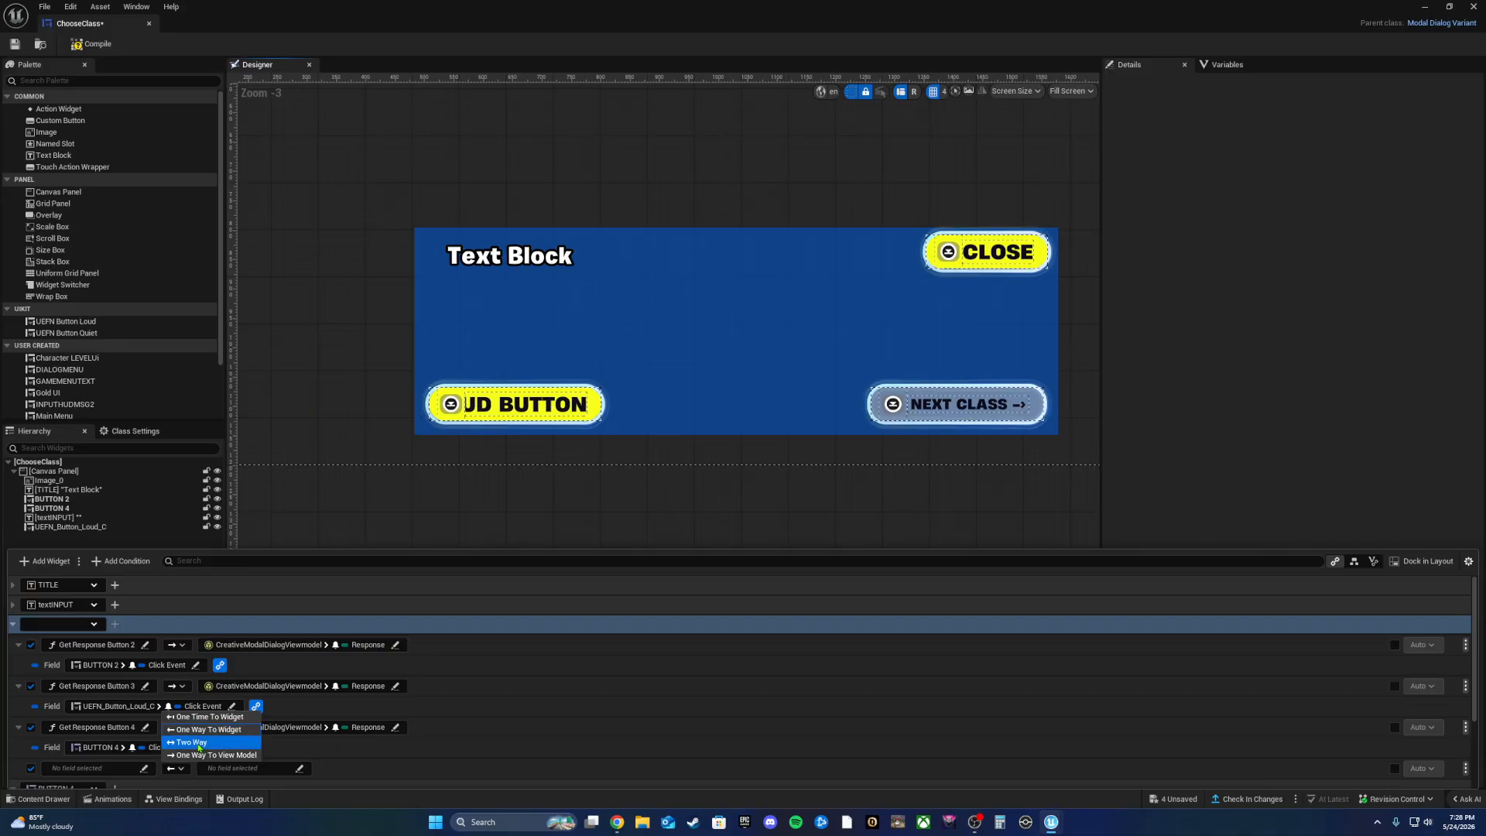
left_click(203, 755)
Step: Browse the Creative, Widget and ModalDialog conversion functions, then select UEFN_Button_Loud_C
left_click(143, 769)
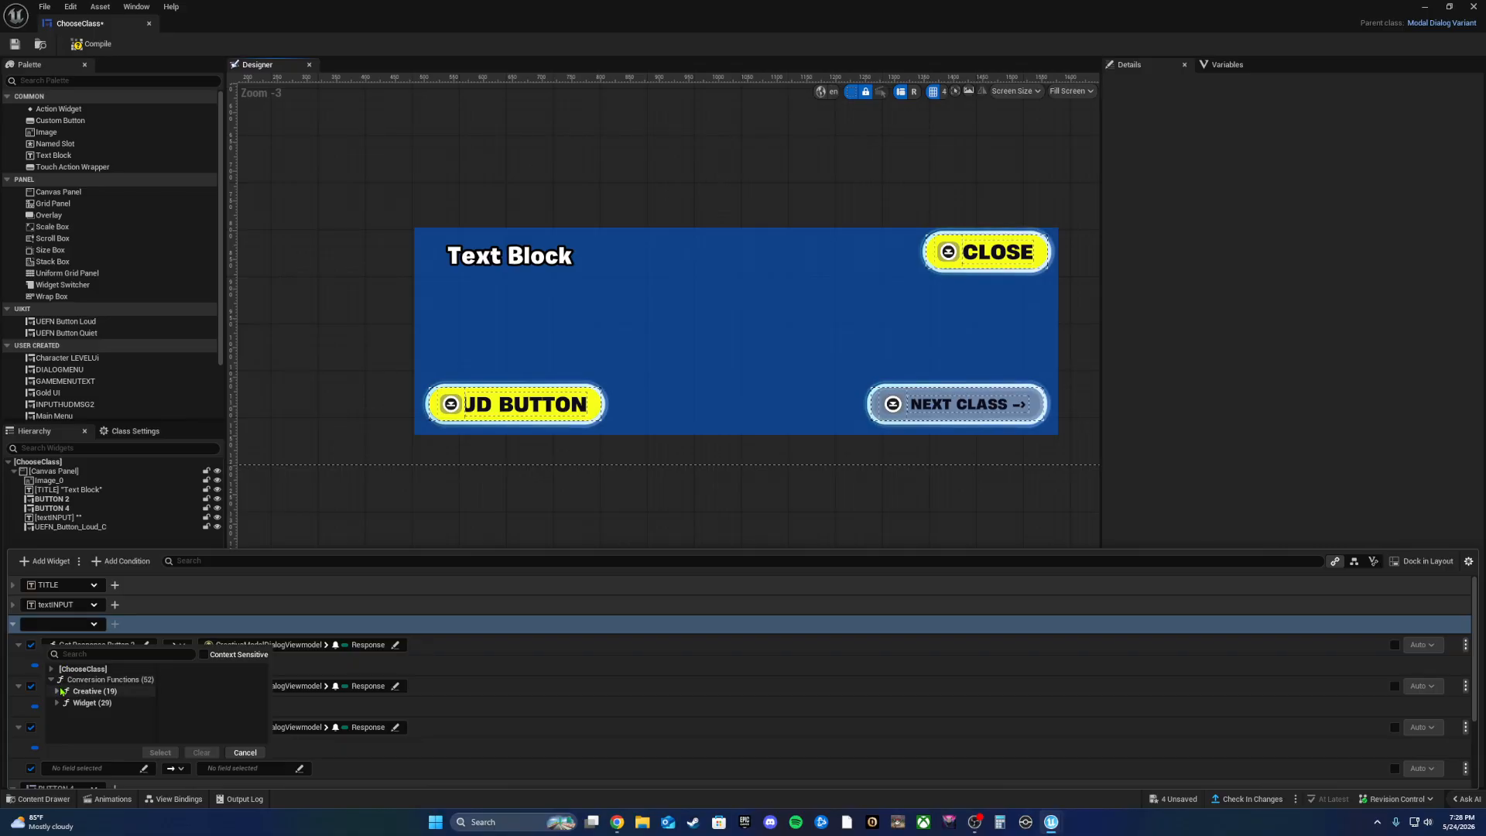
left_click(57, 692)
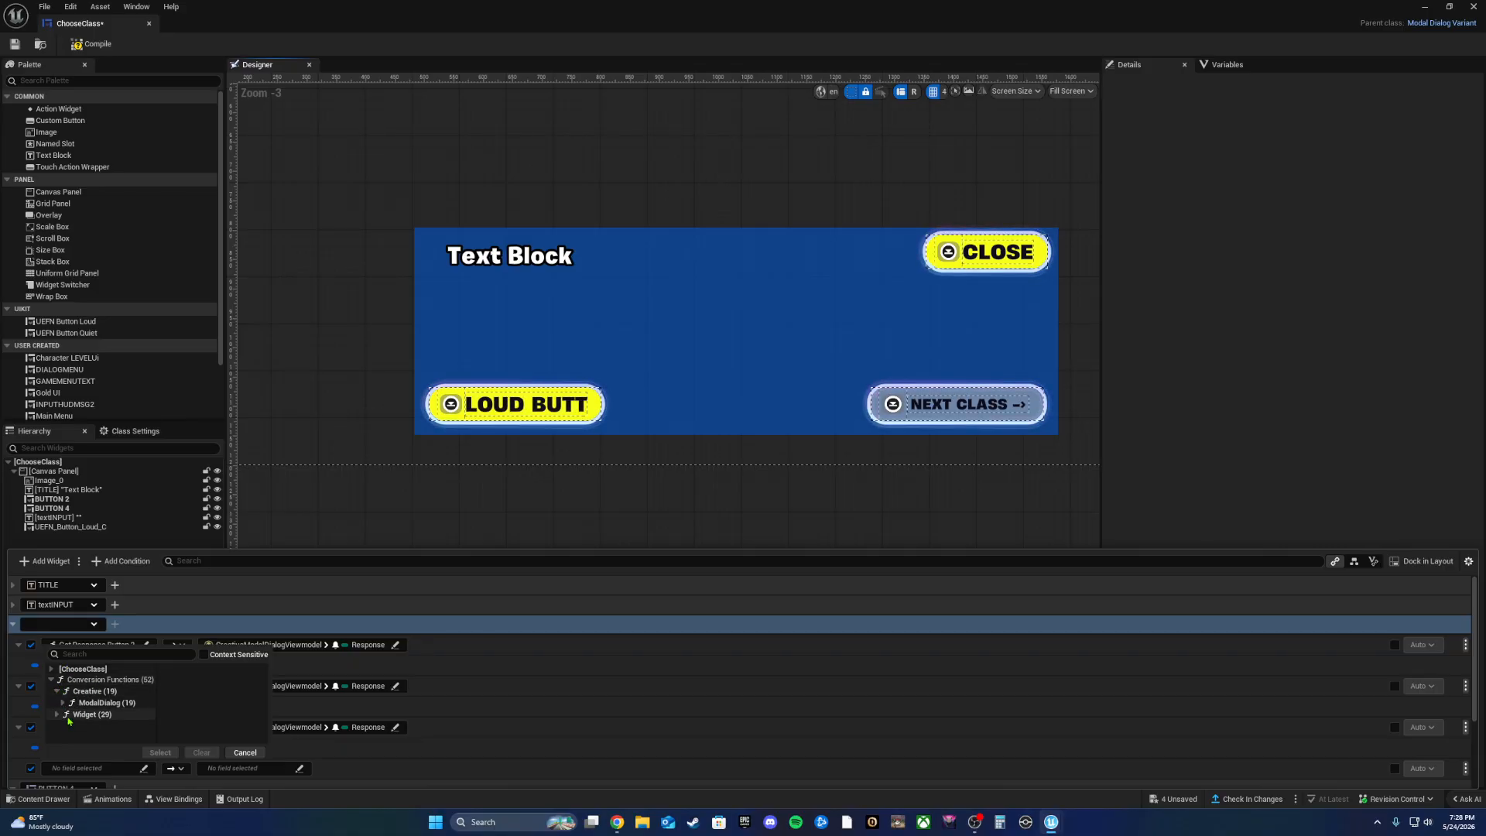
left_click(57, 727)
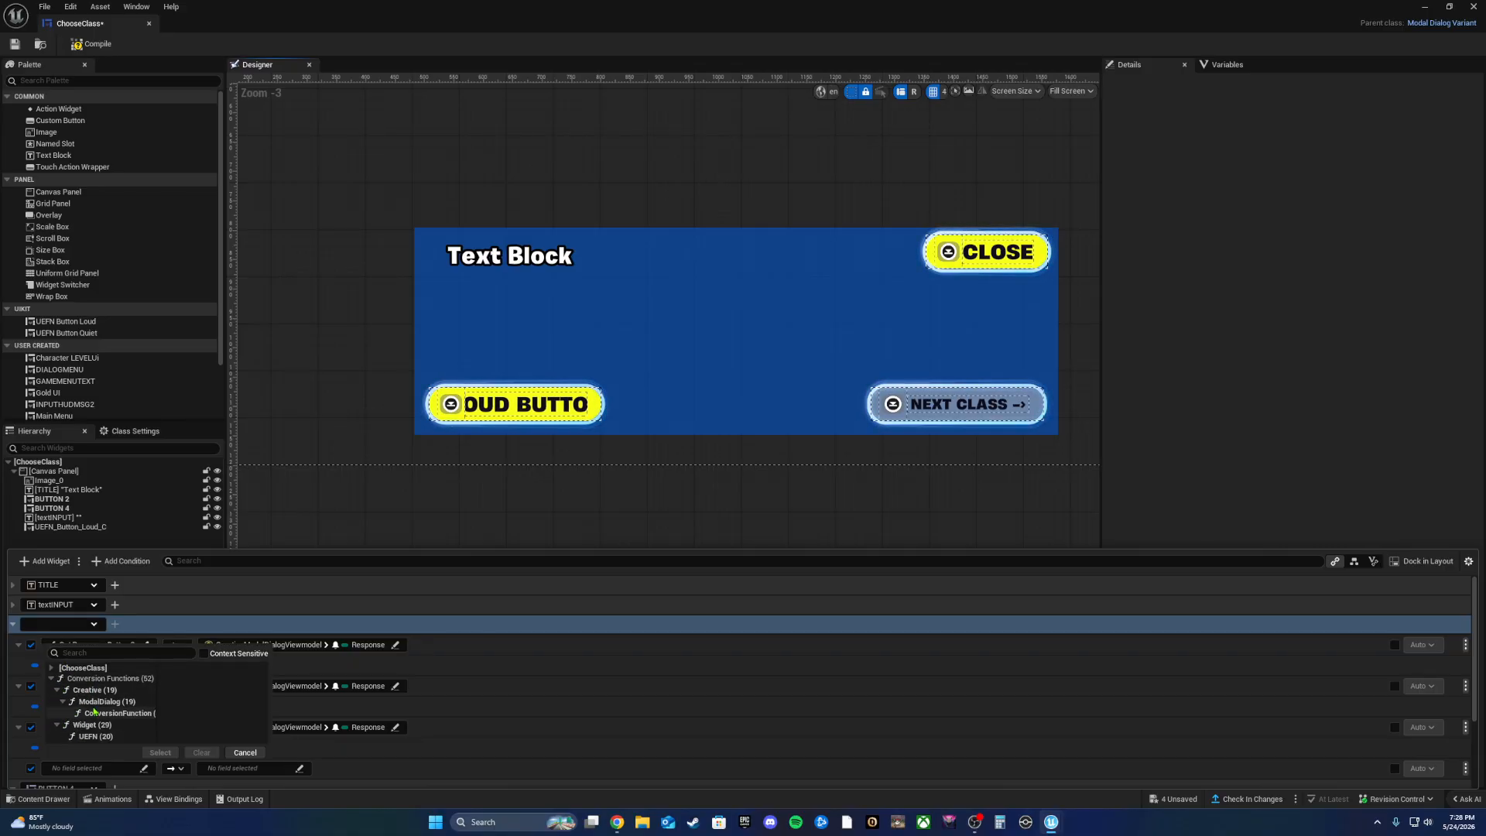
left_click(107, 725)
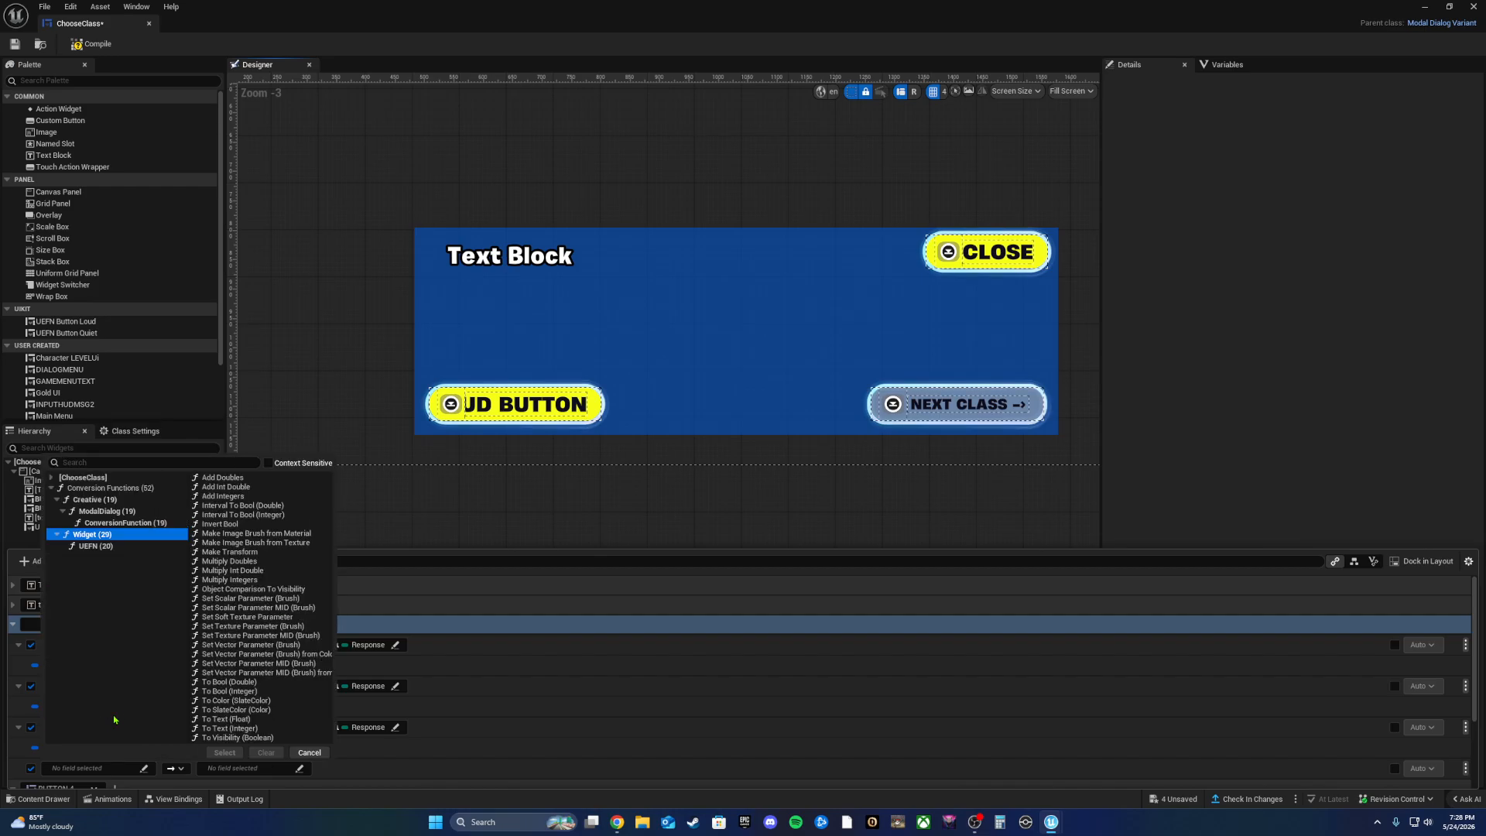
left_click(108, 510)
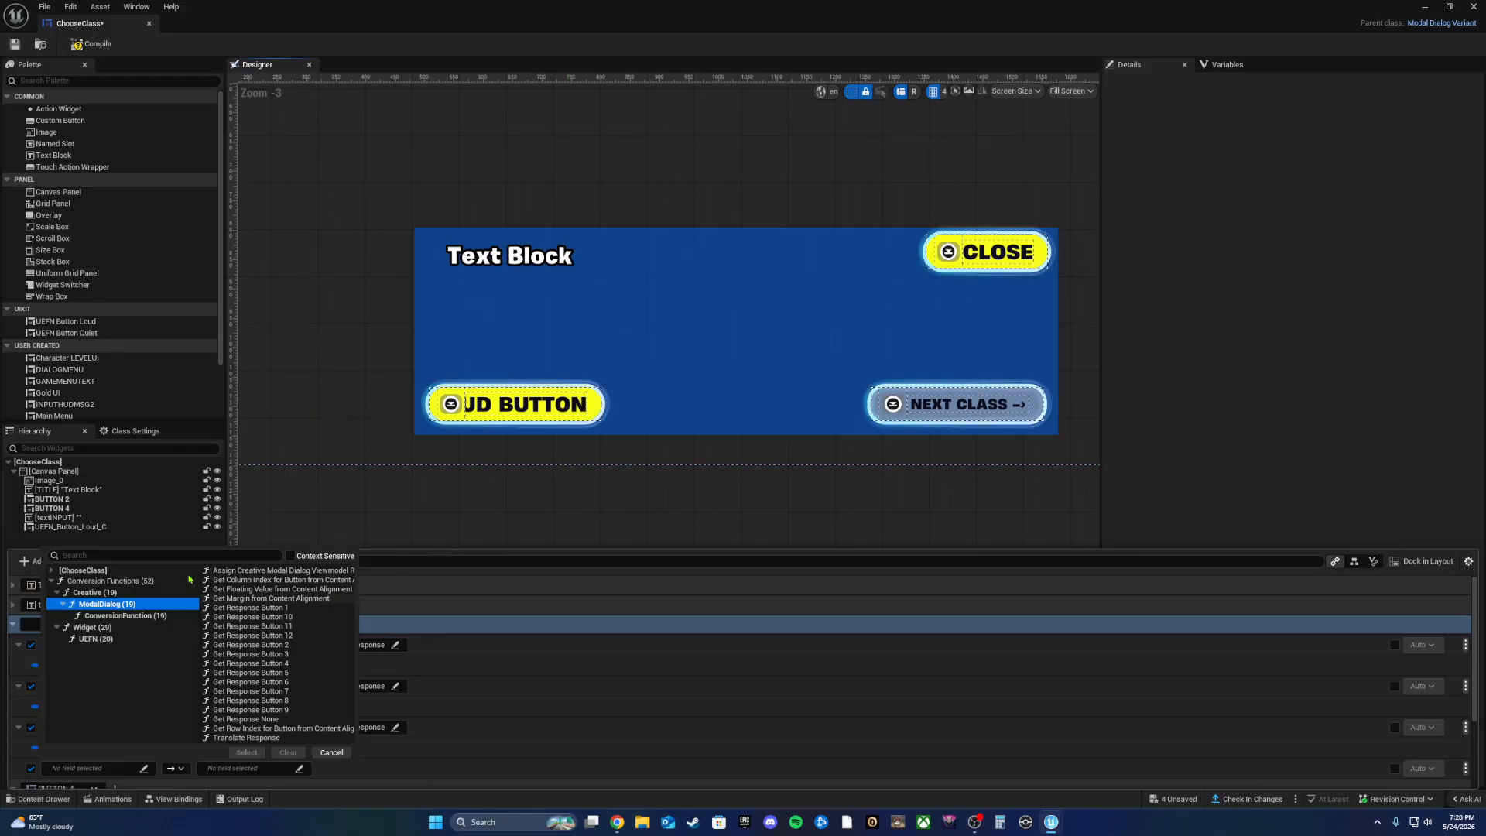
left_click(99, 527)
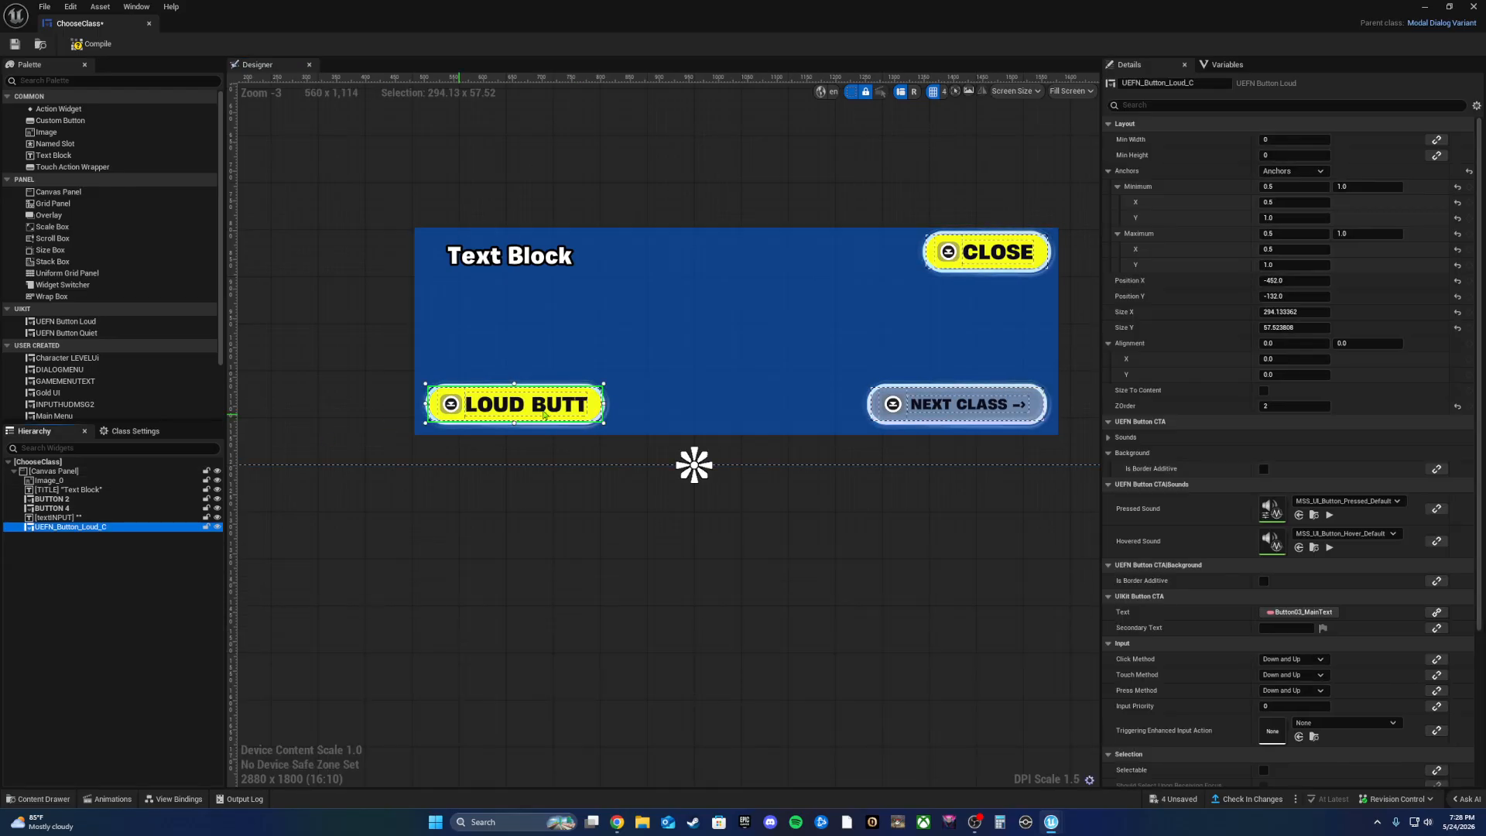
Step: Collapse the unnamed binding group to reveal the BUTTON 4, loud button and BUTTON 2 Text bindings
left_click(176, 799)
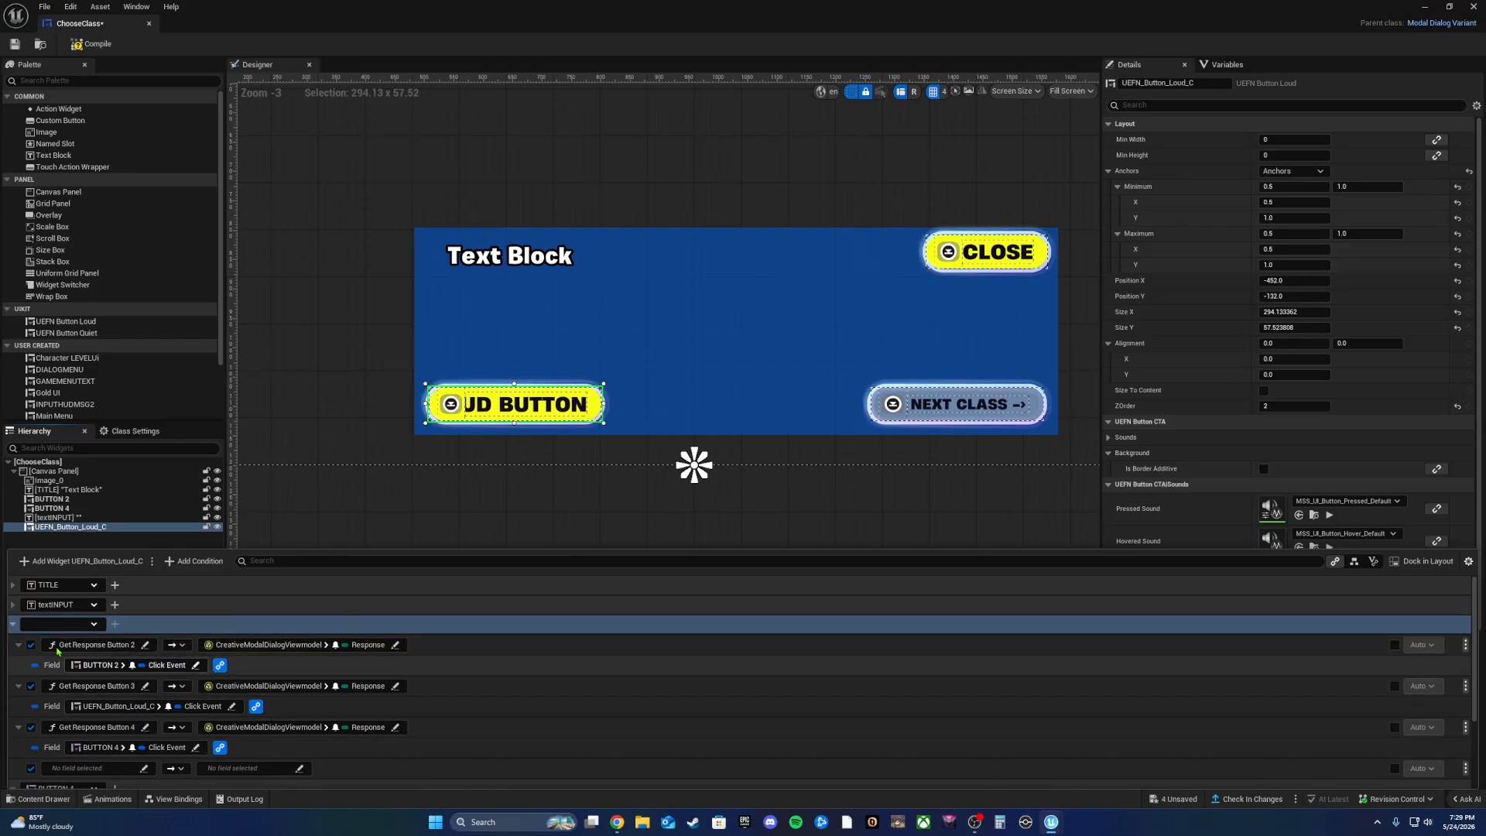
left_click(13, 625)
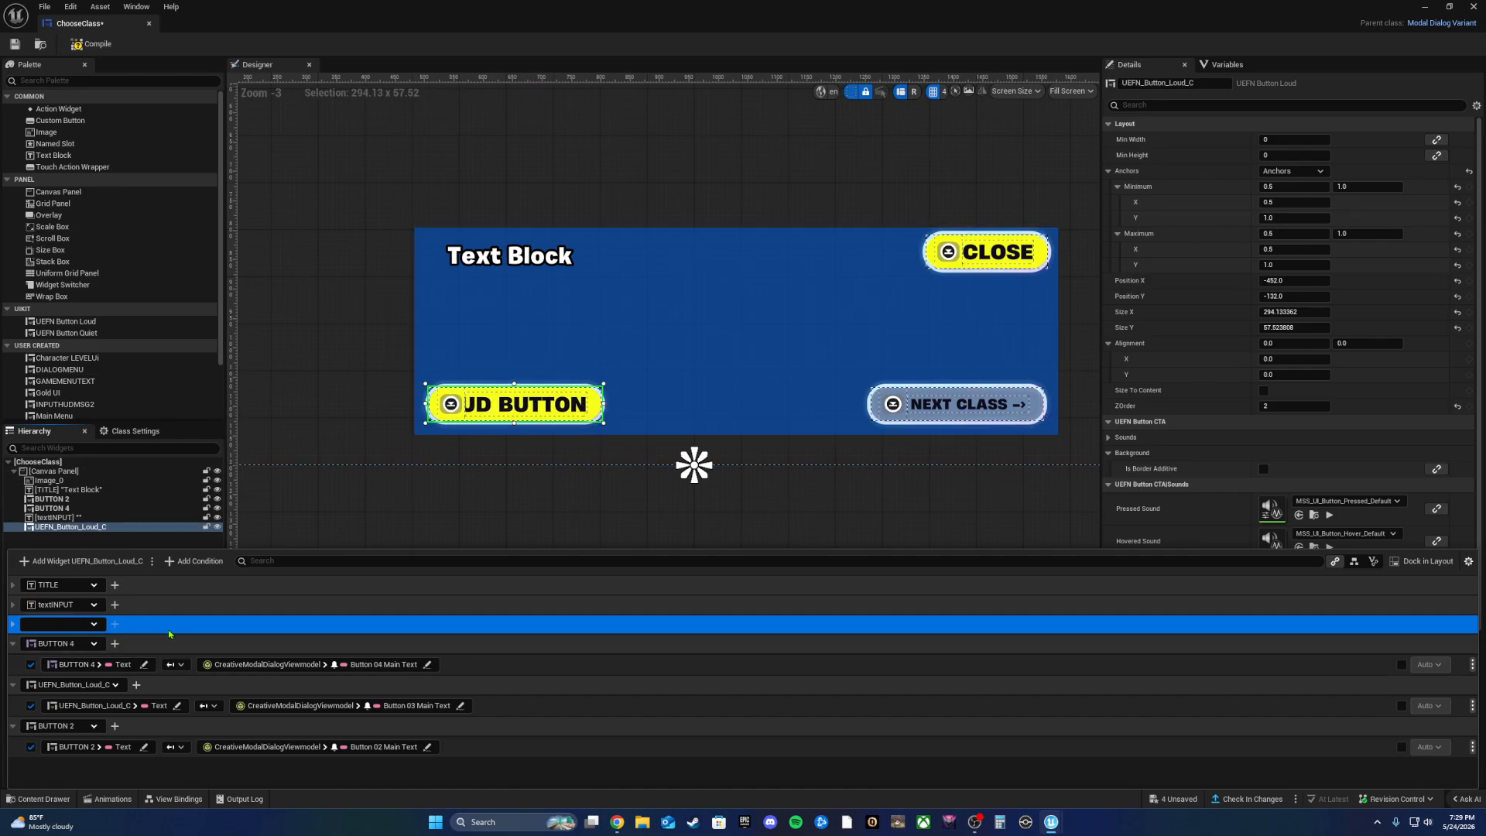
Step: Collapse the TITLE, BUTTON 4, UEFN_Button_Loud_C and BUTTON 2 binding groups
left_click(13, 585)
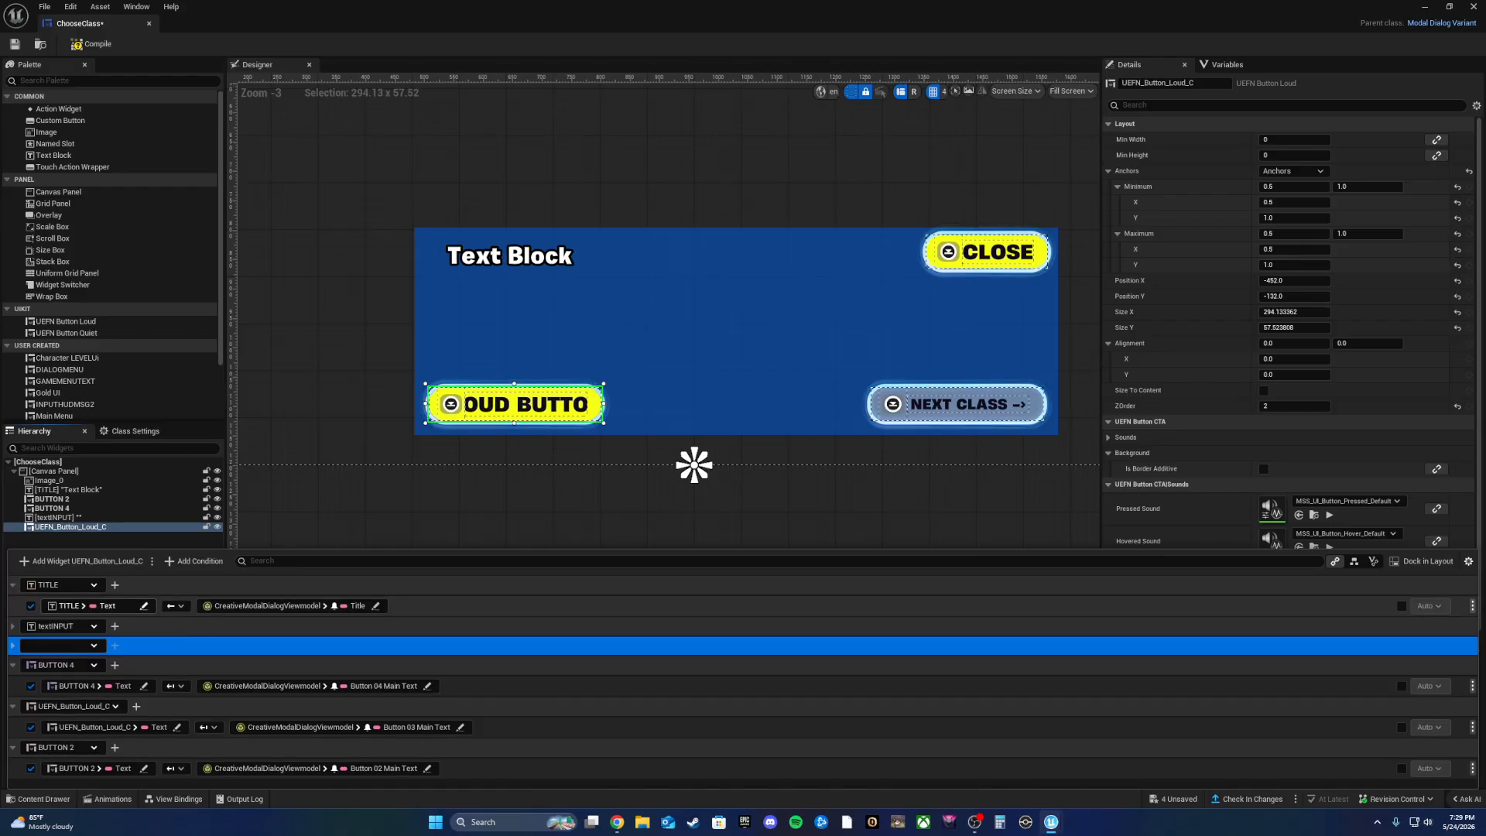
left_click(13, 585)
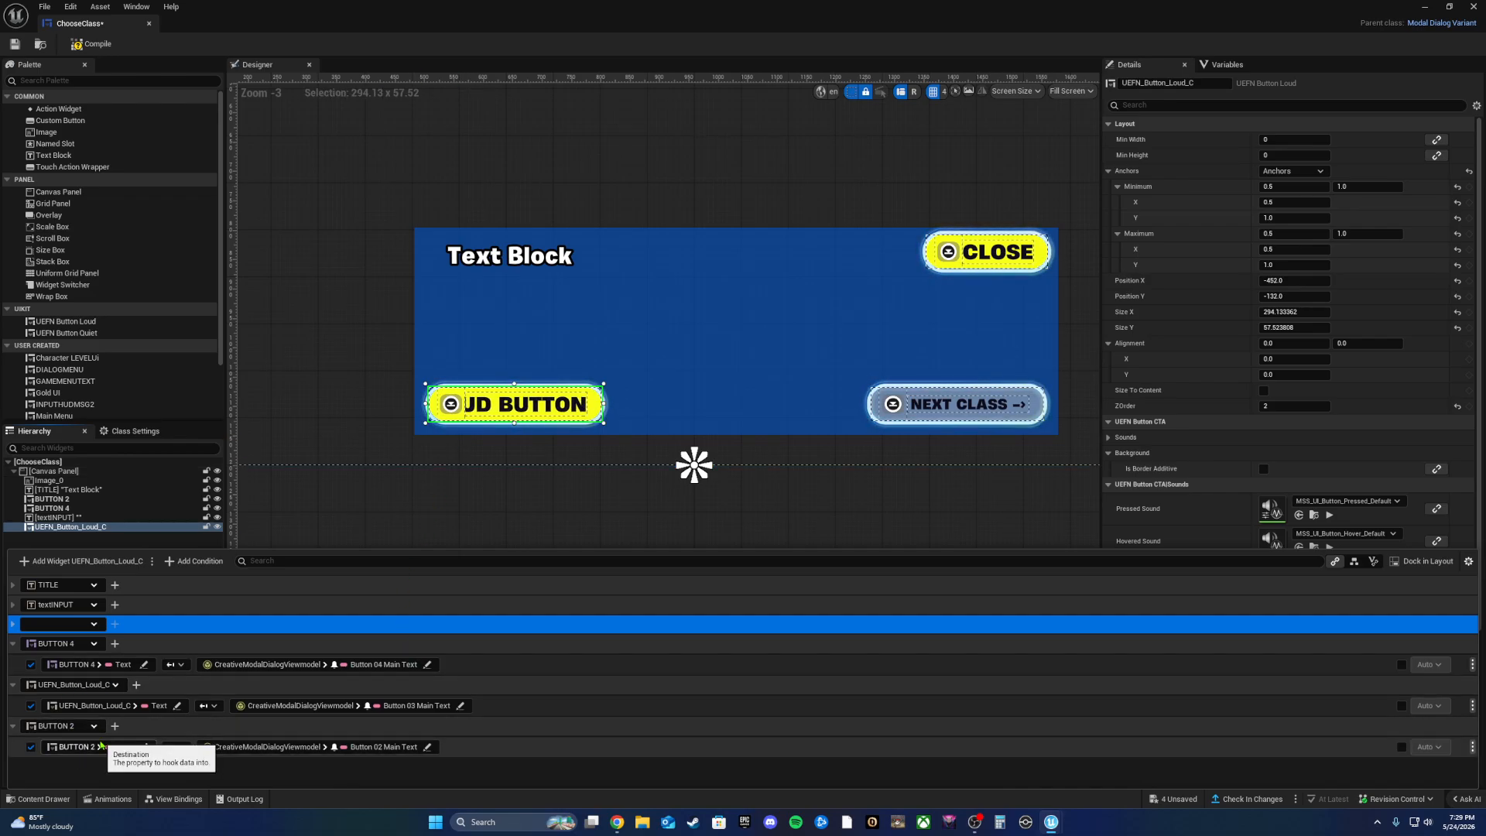
left_click(12, 649)
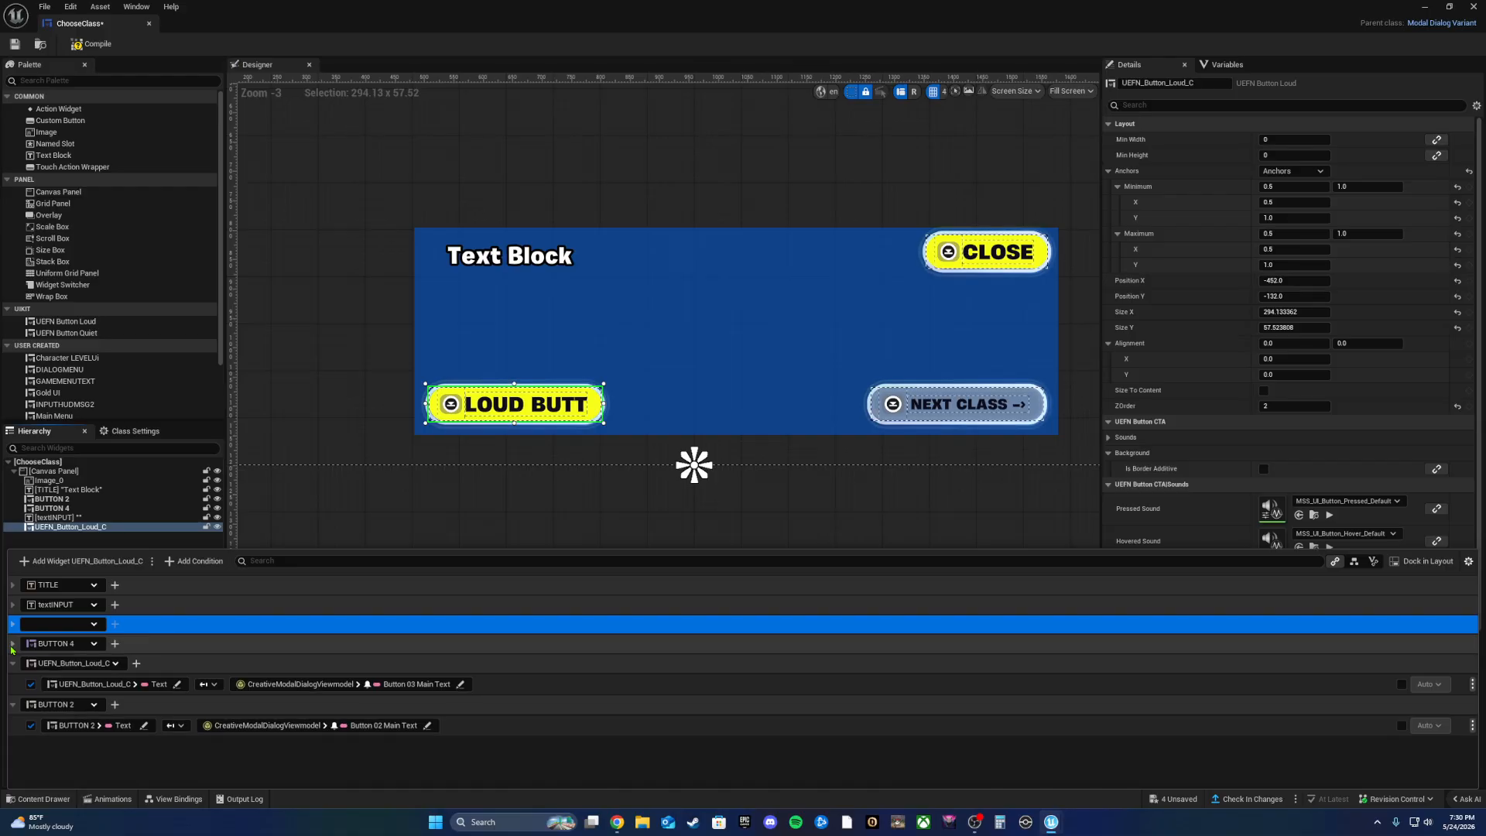
left_click(13, 664)
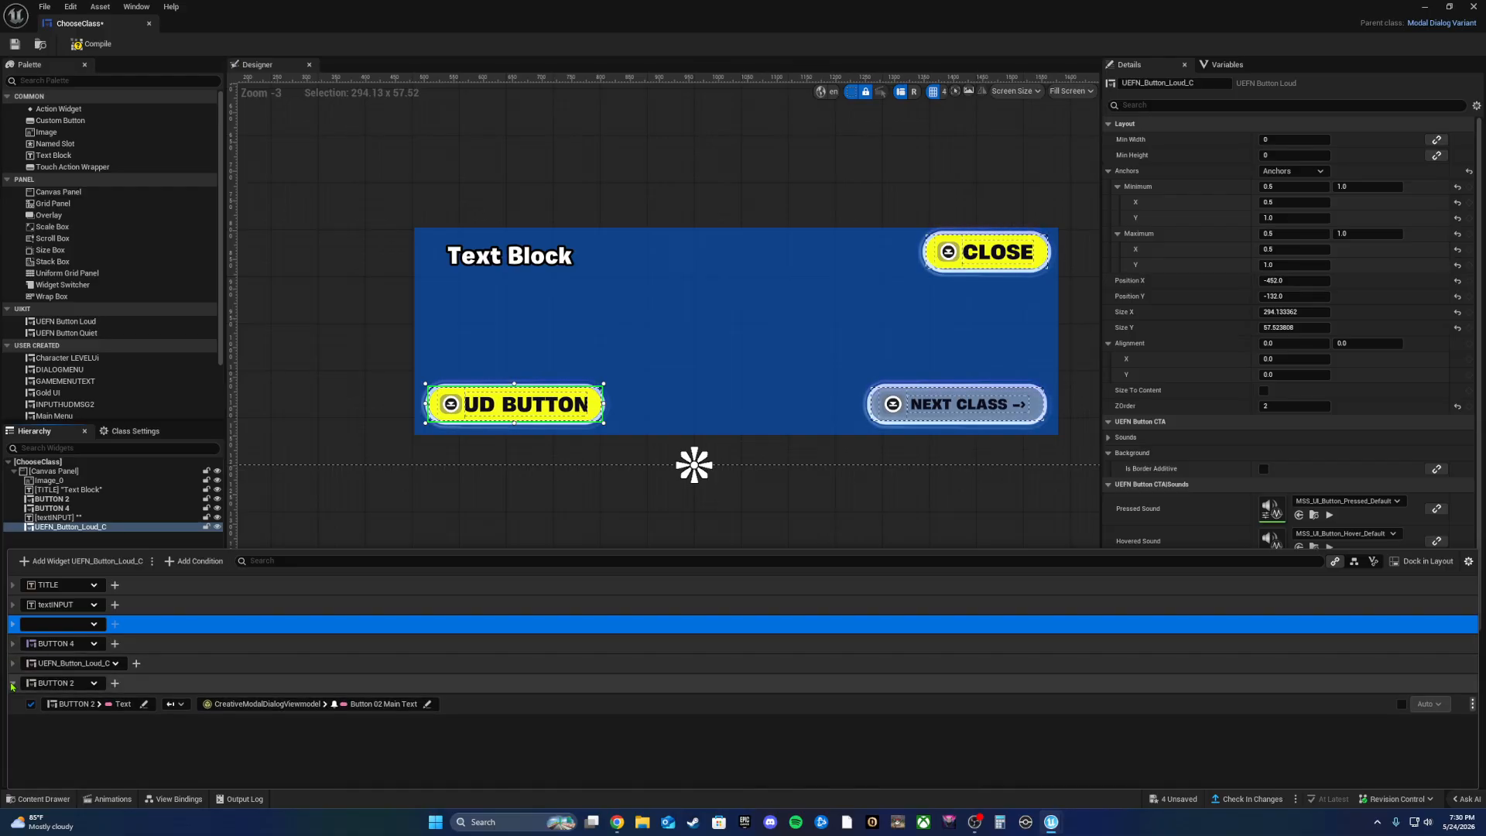
left_click(12, 683)
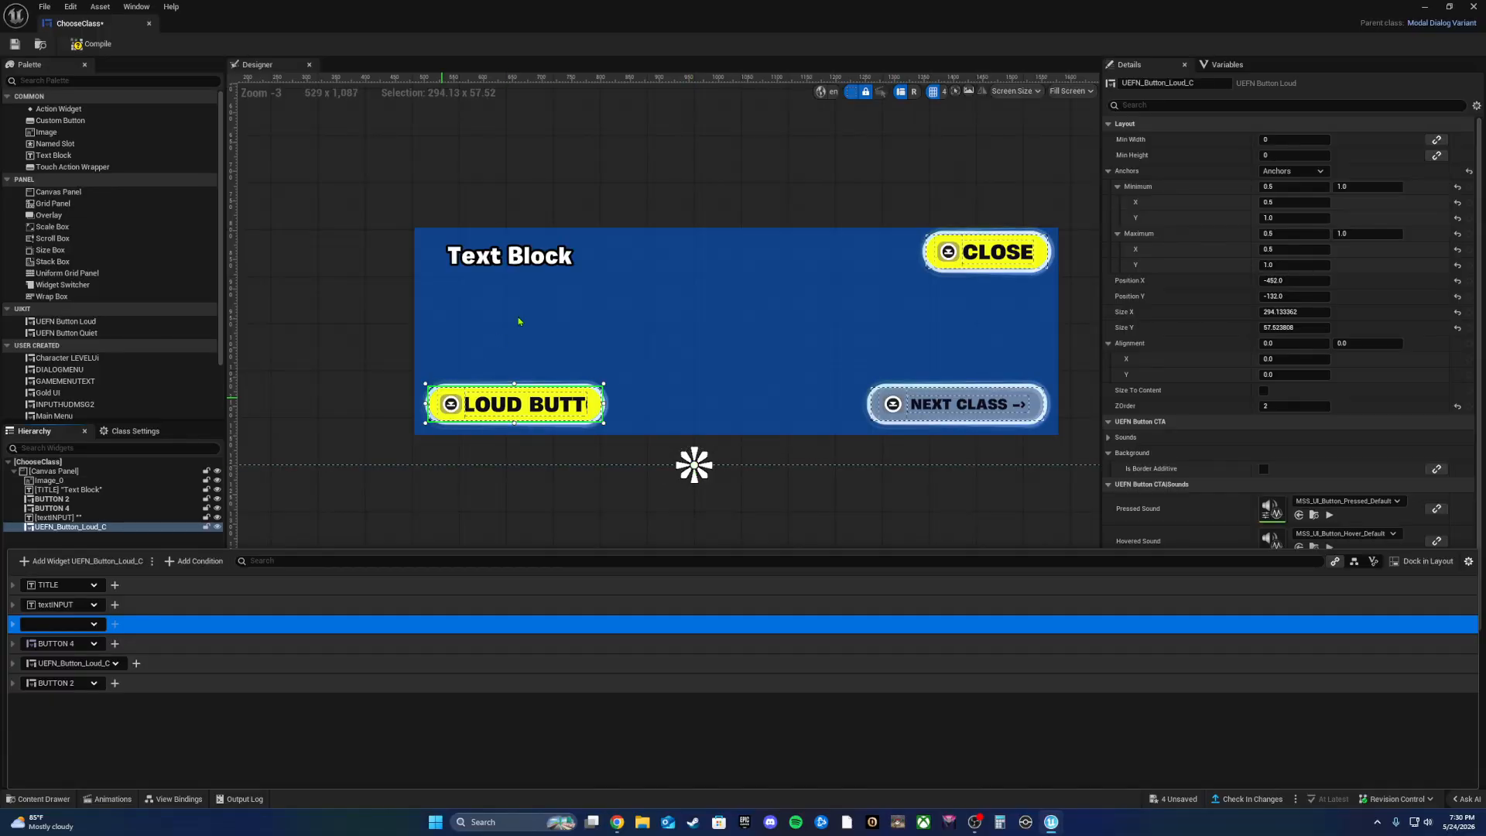
Step: Select textINPUT and Image_0, test preview sizes including 1920 x 1080, then close the widget editor
left_click(535, 294)
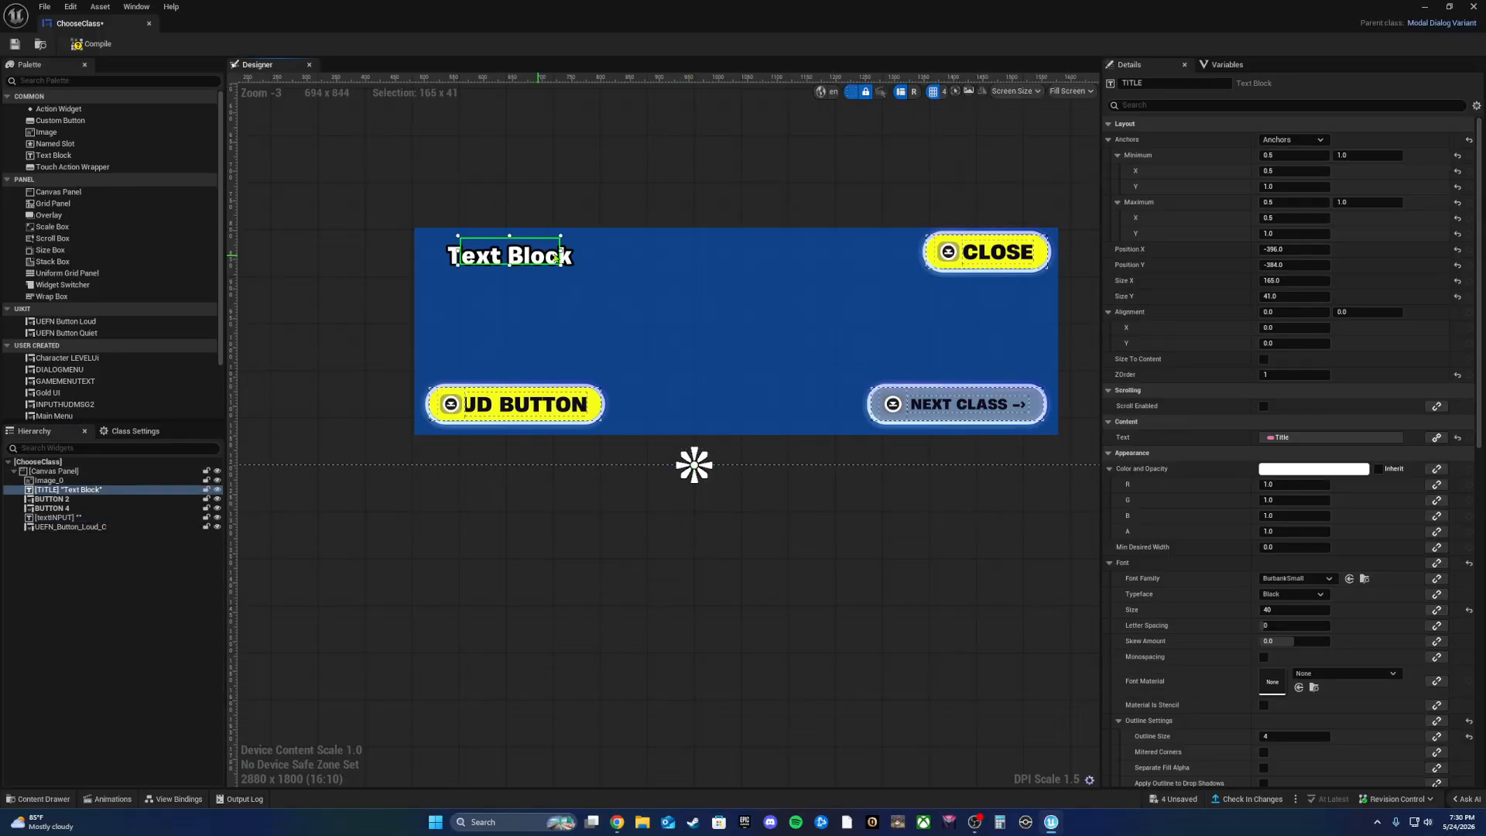
left_click(679, 410)
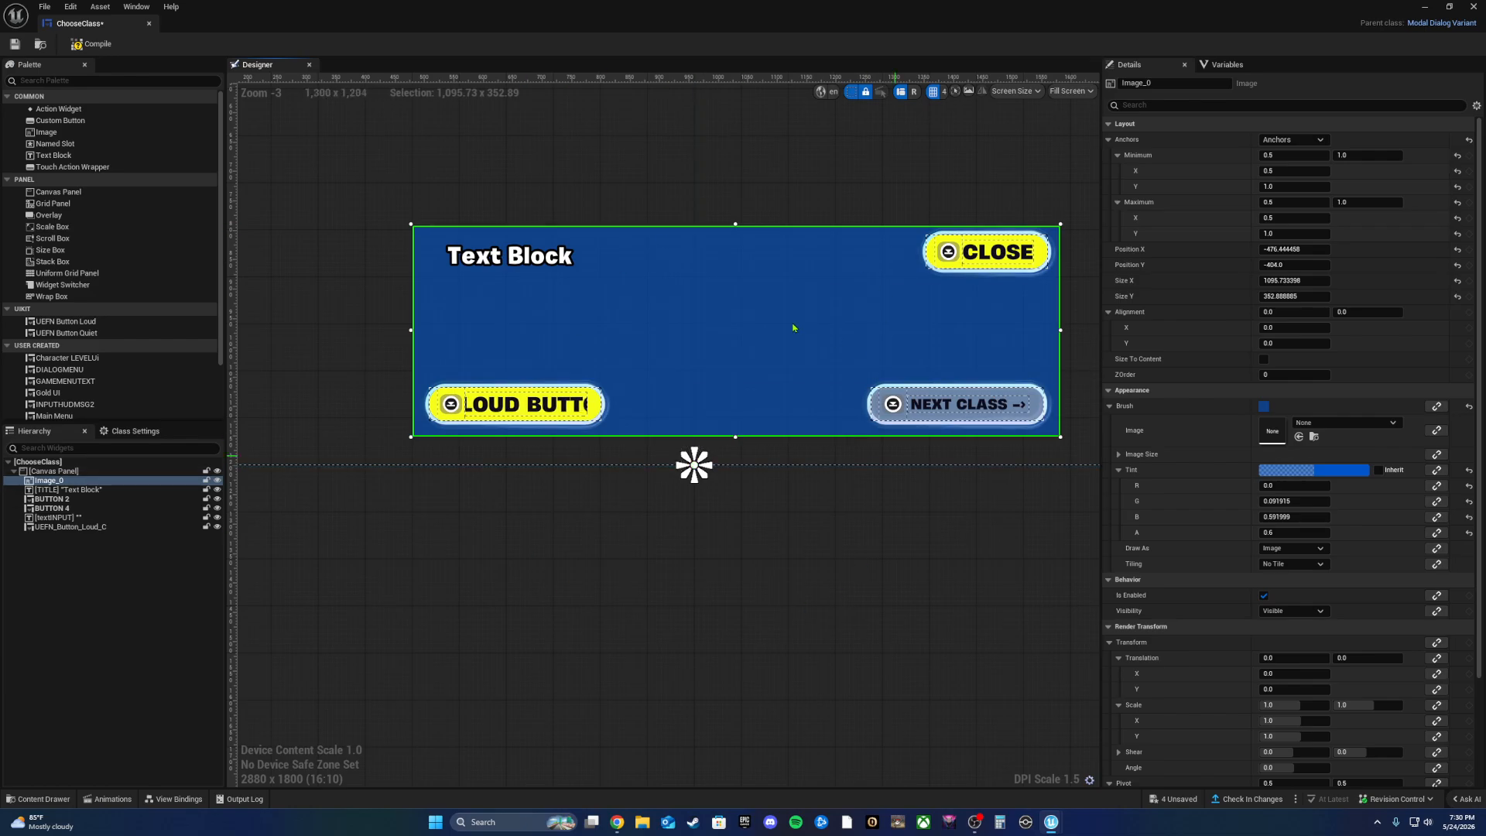
scroll(1037, 425, "down", 5)
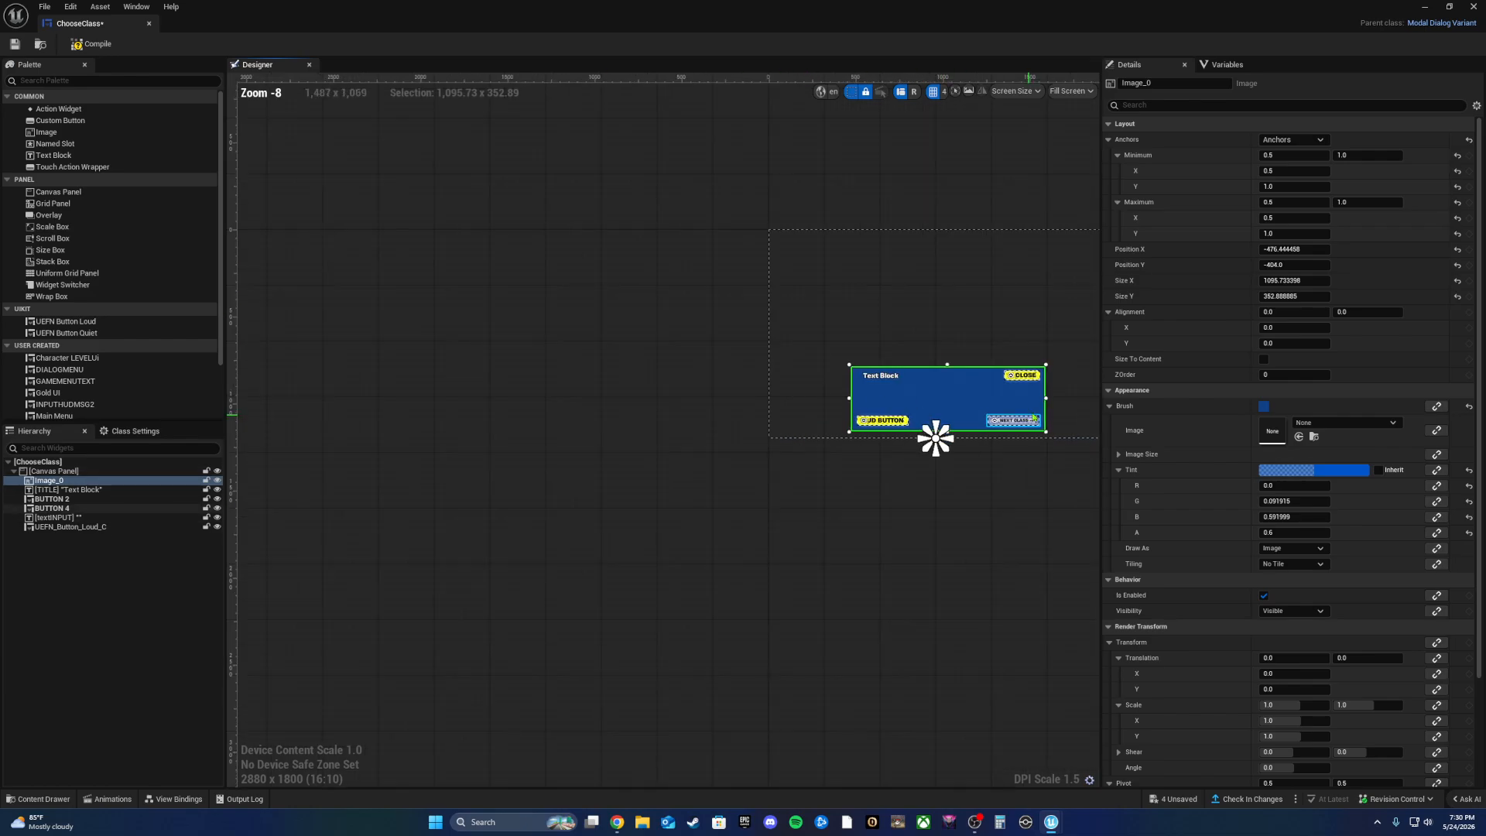
right_click_drag(1067, 494, 812, 515)
right_click_drag(932, 434, 972, 398)
left_click_drag(894, 431, 780, 342)
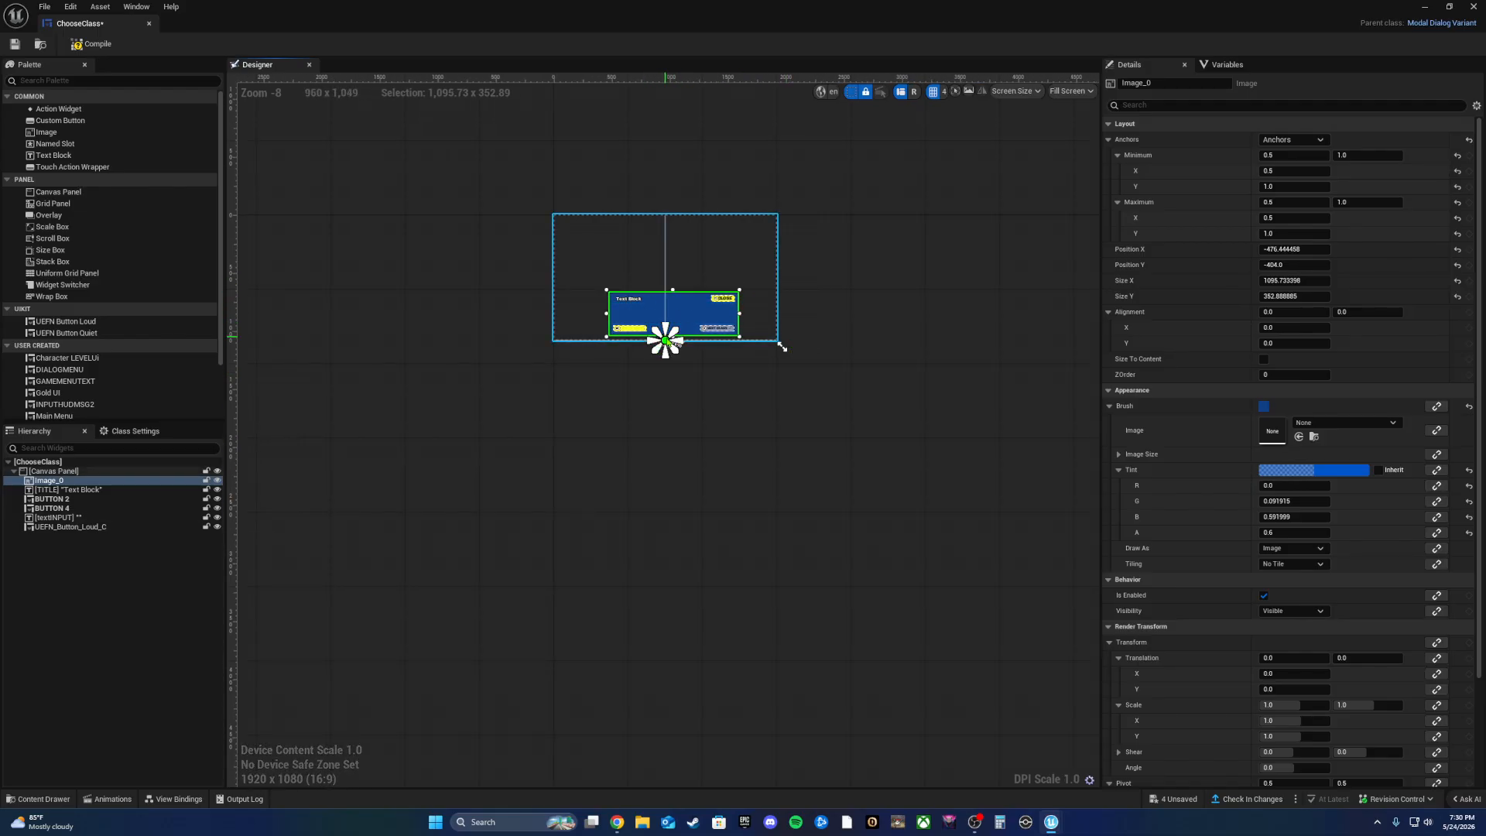
scroll(665, 349, "up", 6)
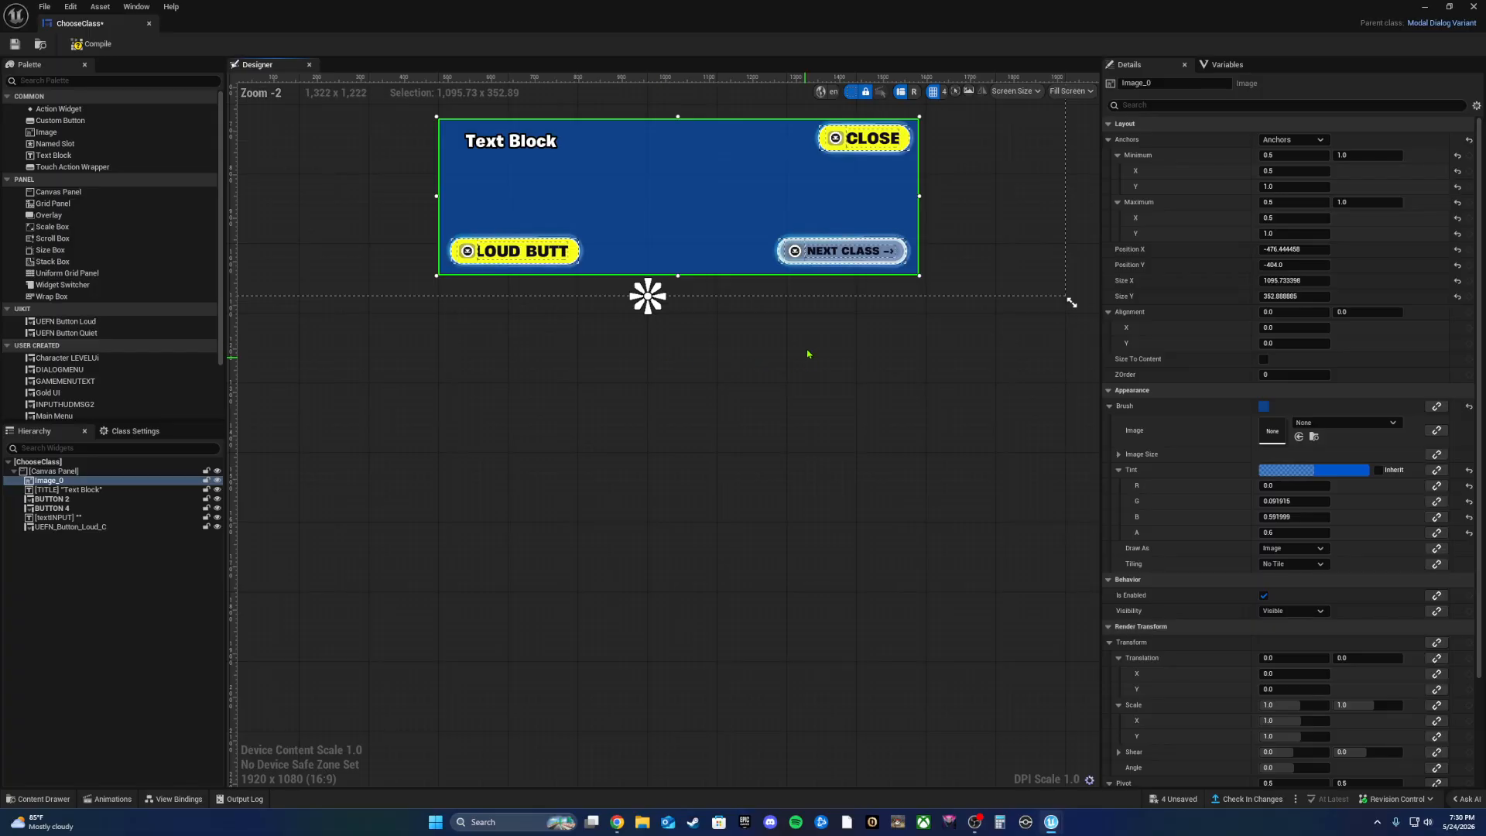
right_click_drag(808, 352, 703, 544)
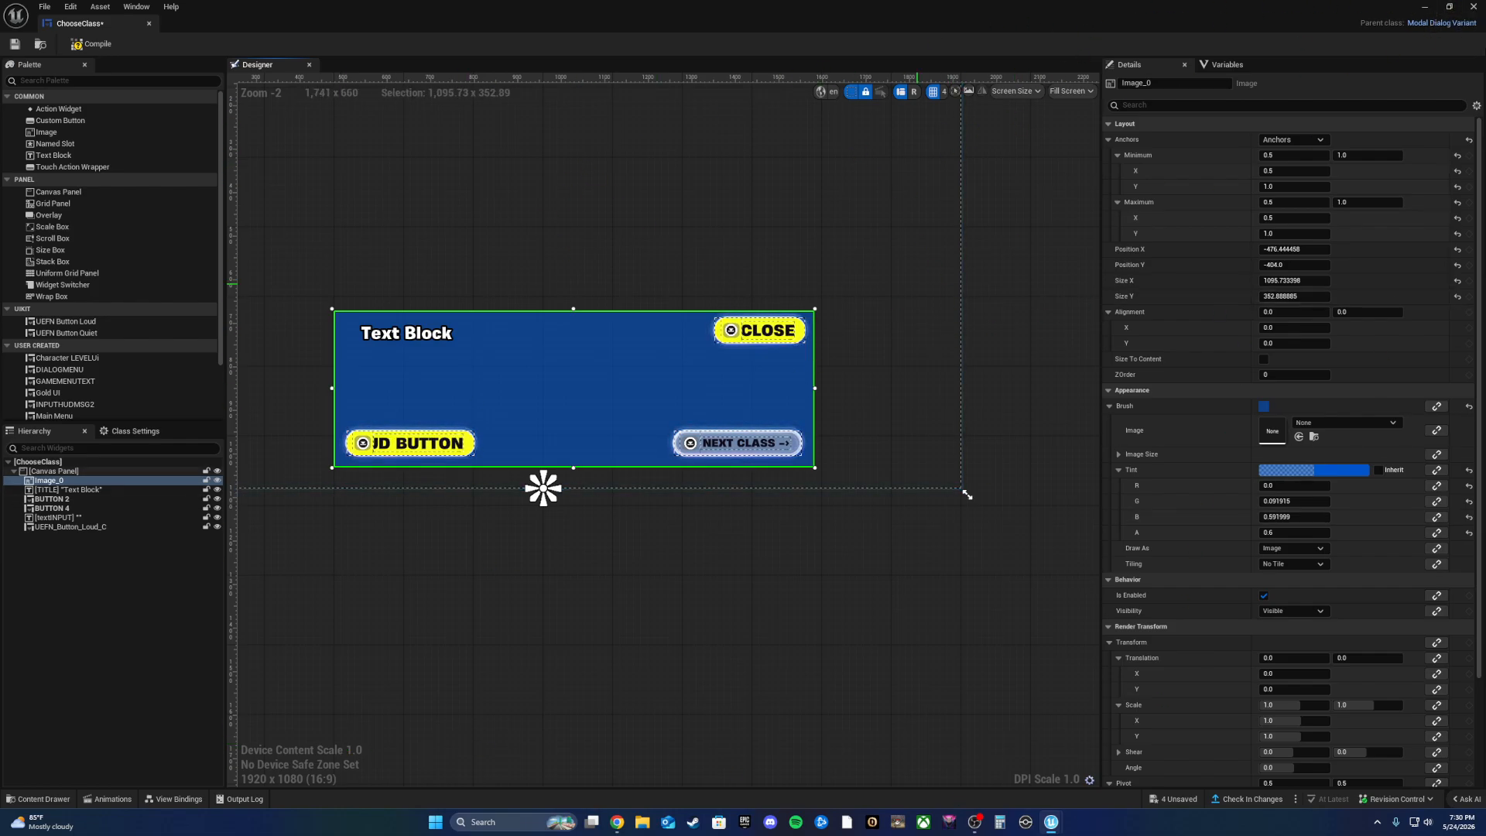
left_click(1473, 6)
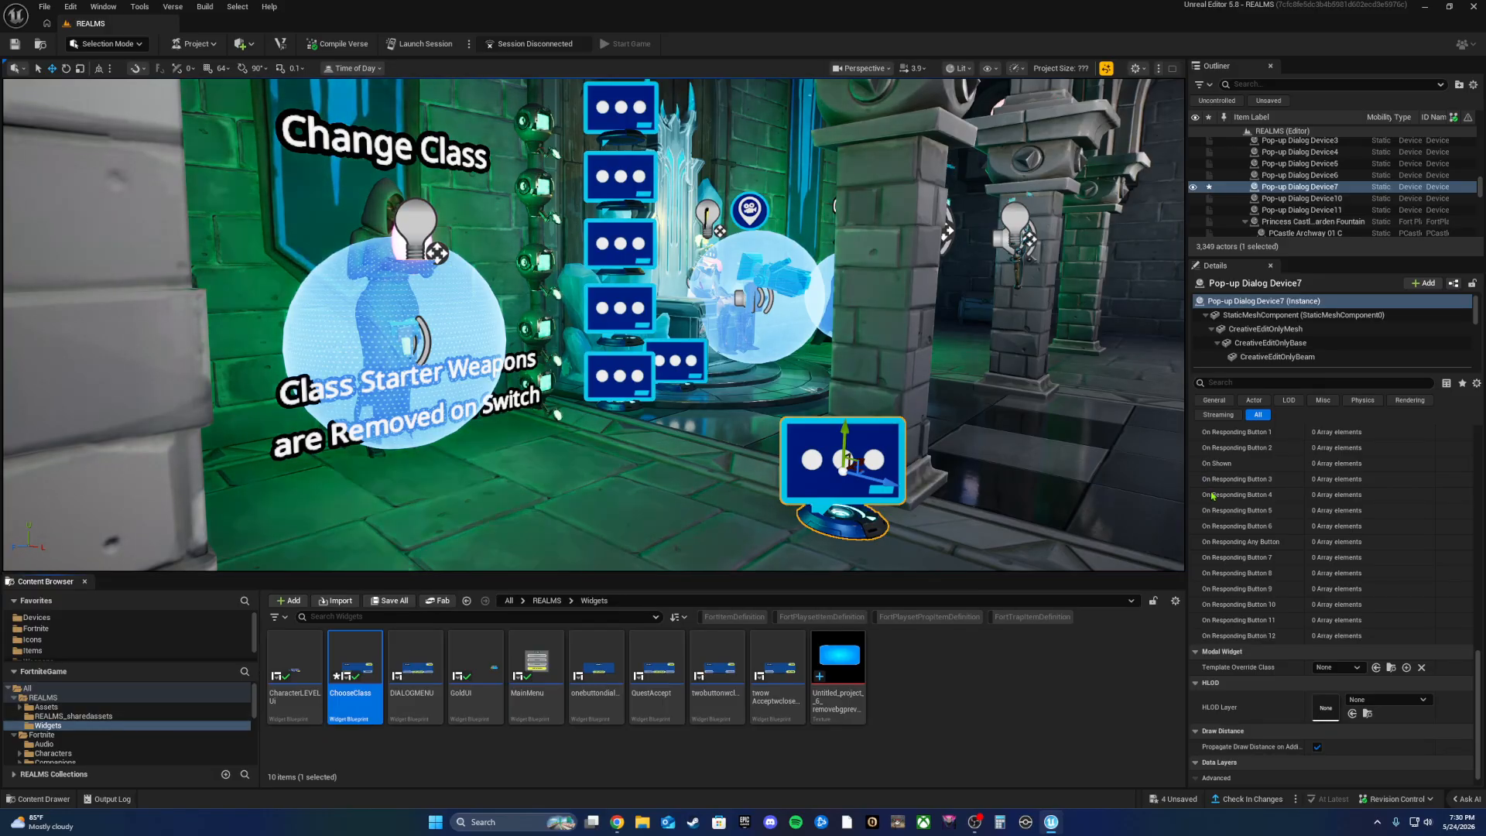
Step: Centre the throne in view and delete Pop-up Dialog Device7
key("d")
right_click_drag(1064, 435, 720, 499)
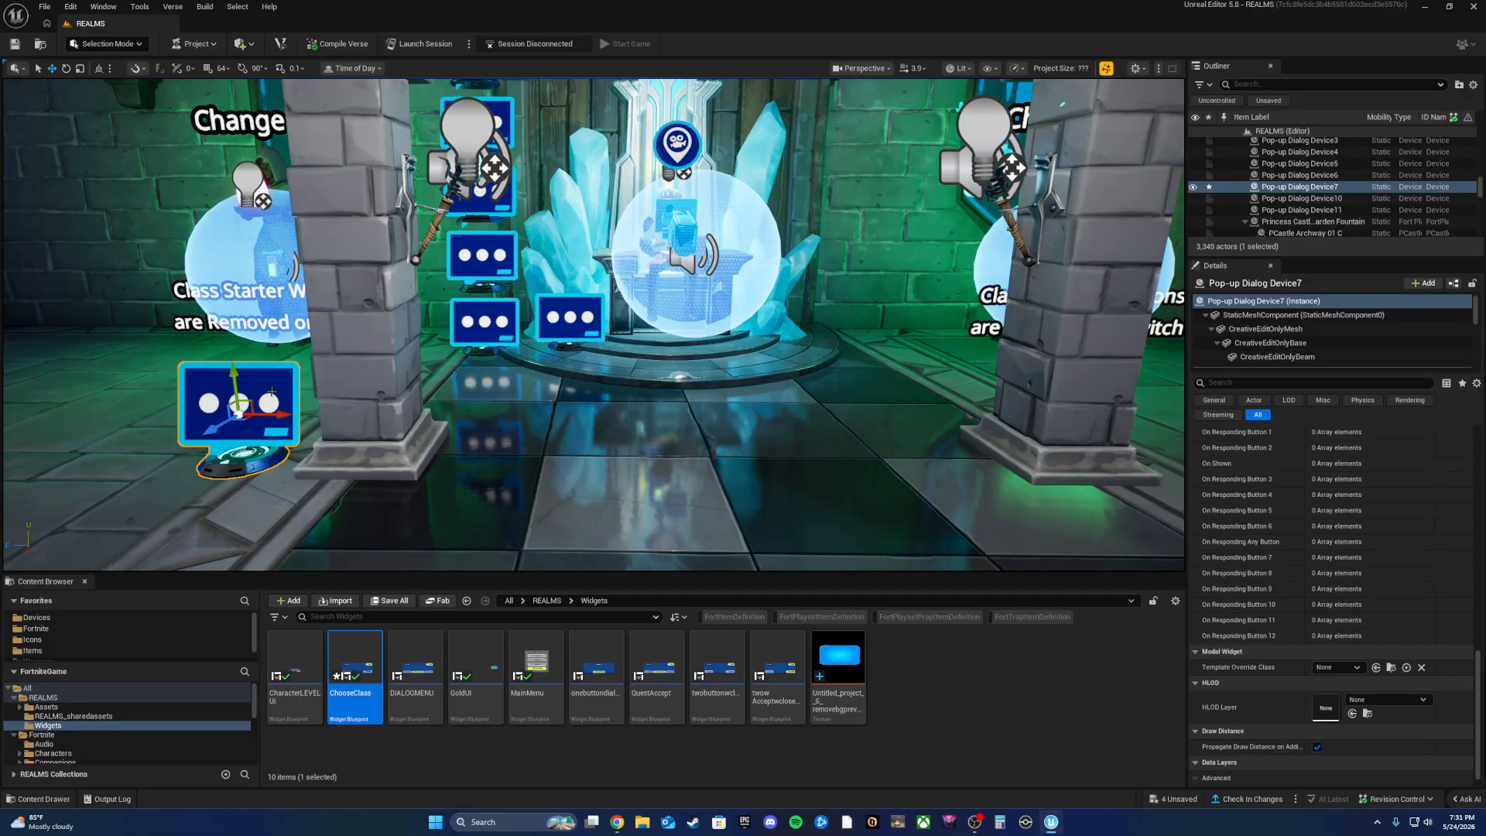
key("Delete")
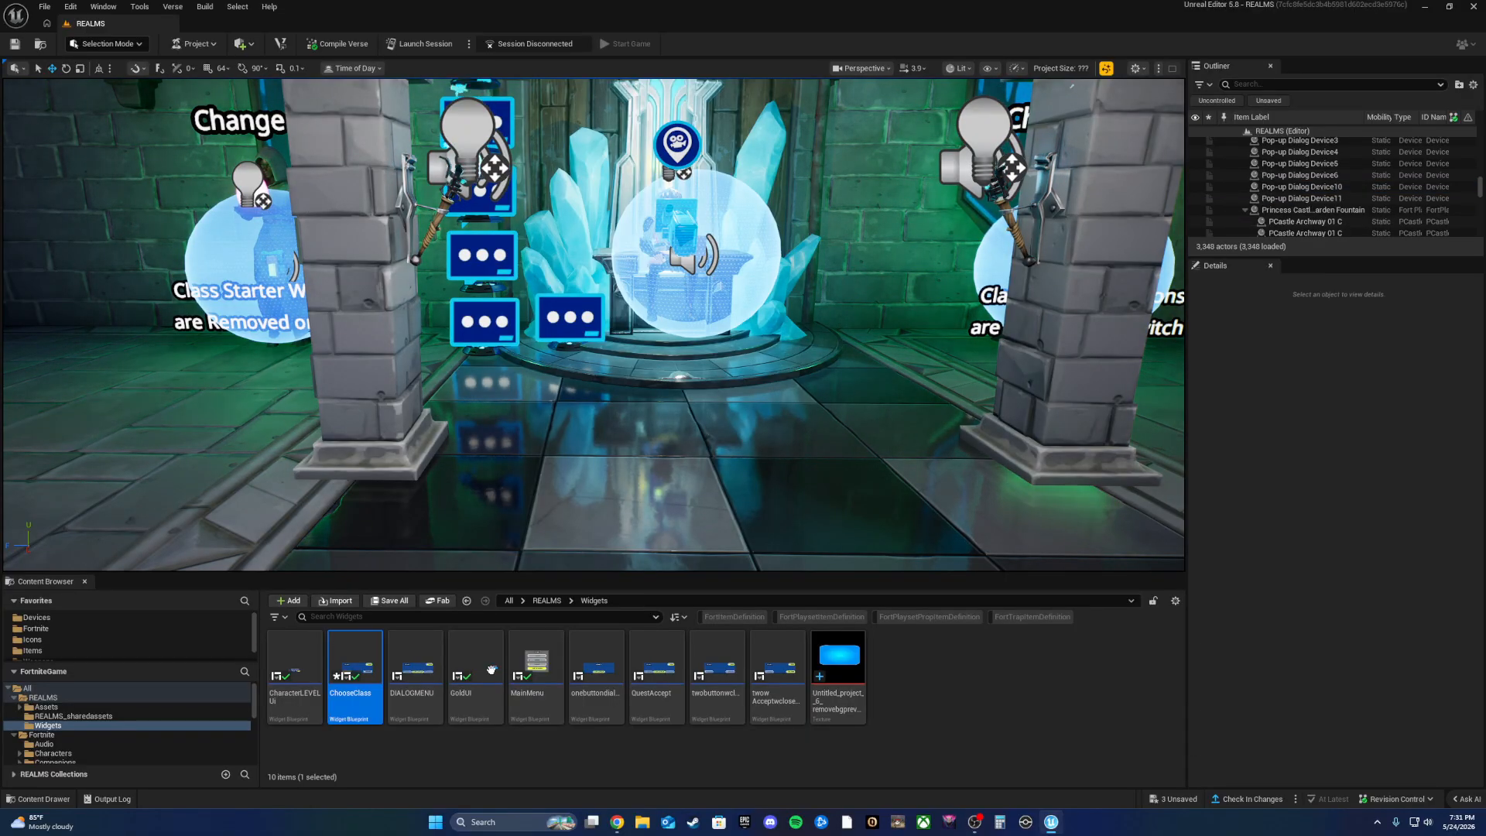
Step: Fly the camera around the throne and pull back to reveal the dialog devices
right_click_drag(542, 333, 596, 247)
key("w")
key("s")
mouse_move(487, 380)
right_mouse_down()
mouse_move(325, 457)
mouse_move(348, 387)
mouse_move(487, 380)
right_mouse_up()
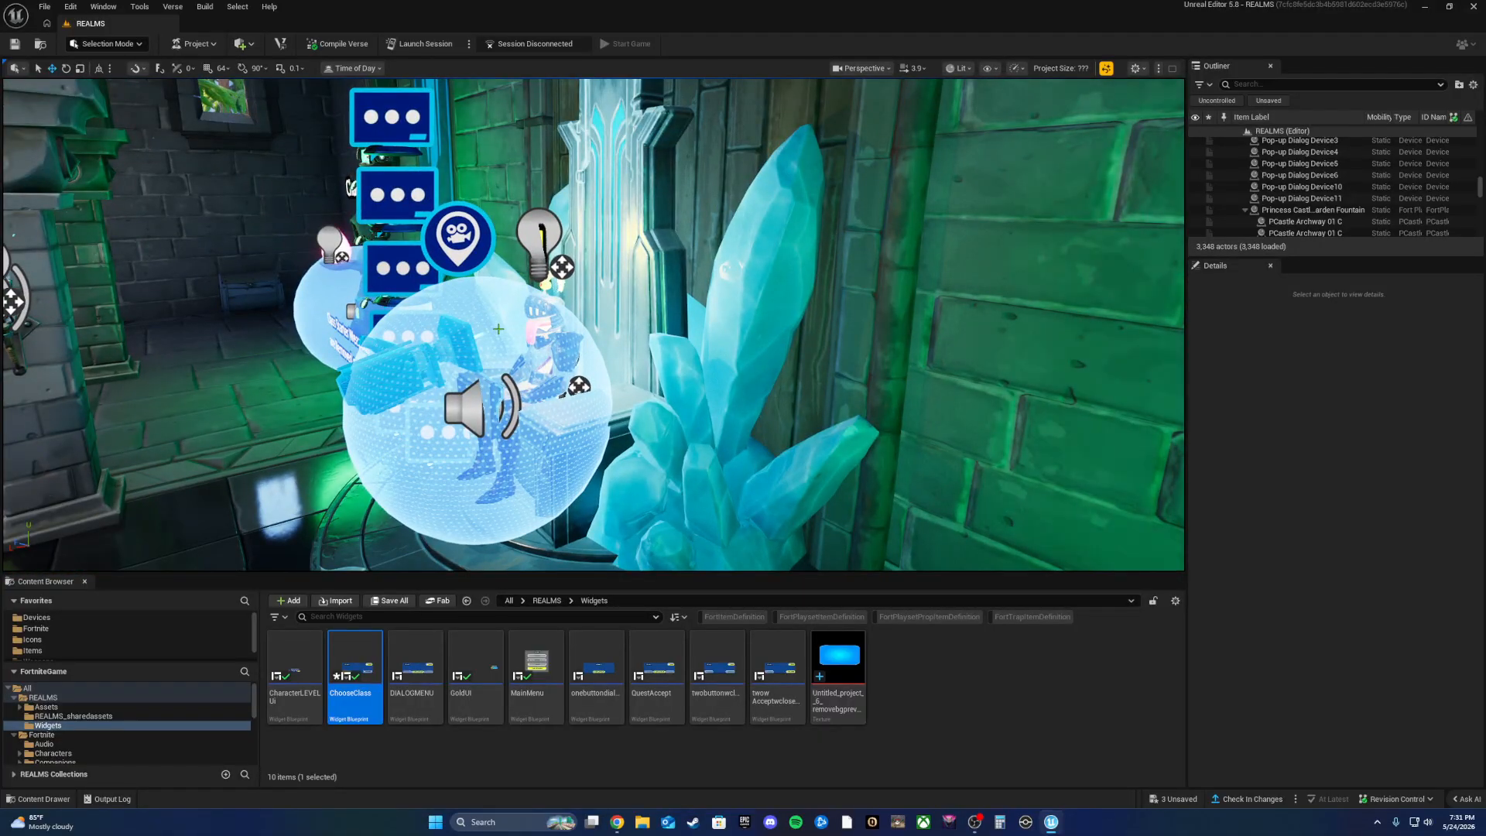
key("w")
right_click_drag(498, 329, 418, 349)
key("s")
key("w")
mouse_move(322, 349)
right_mouse_down()
mouse_move(495, 344)
mouse_move(518, 329)
mouse_move(487, 394)
mouse_move(411, 363)
mouse_move(341, 379)
mouse_move(325, 356)
mouse_move(339, 348)
right_mouse_up()
key("s")
key("w")
key("s")
key("s")
right_click_drag(421, 307, 421, 307)
key("s")
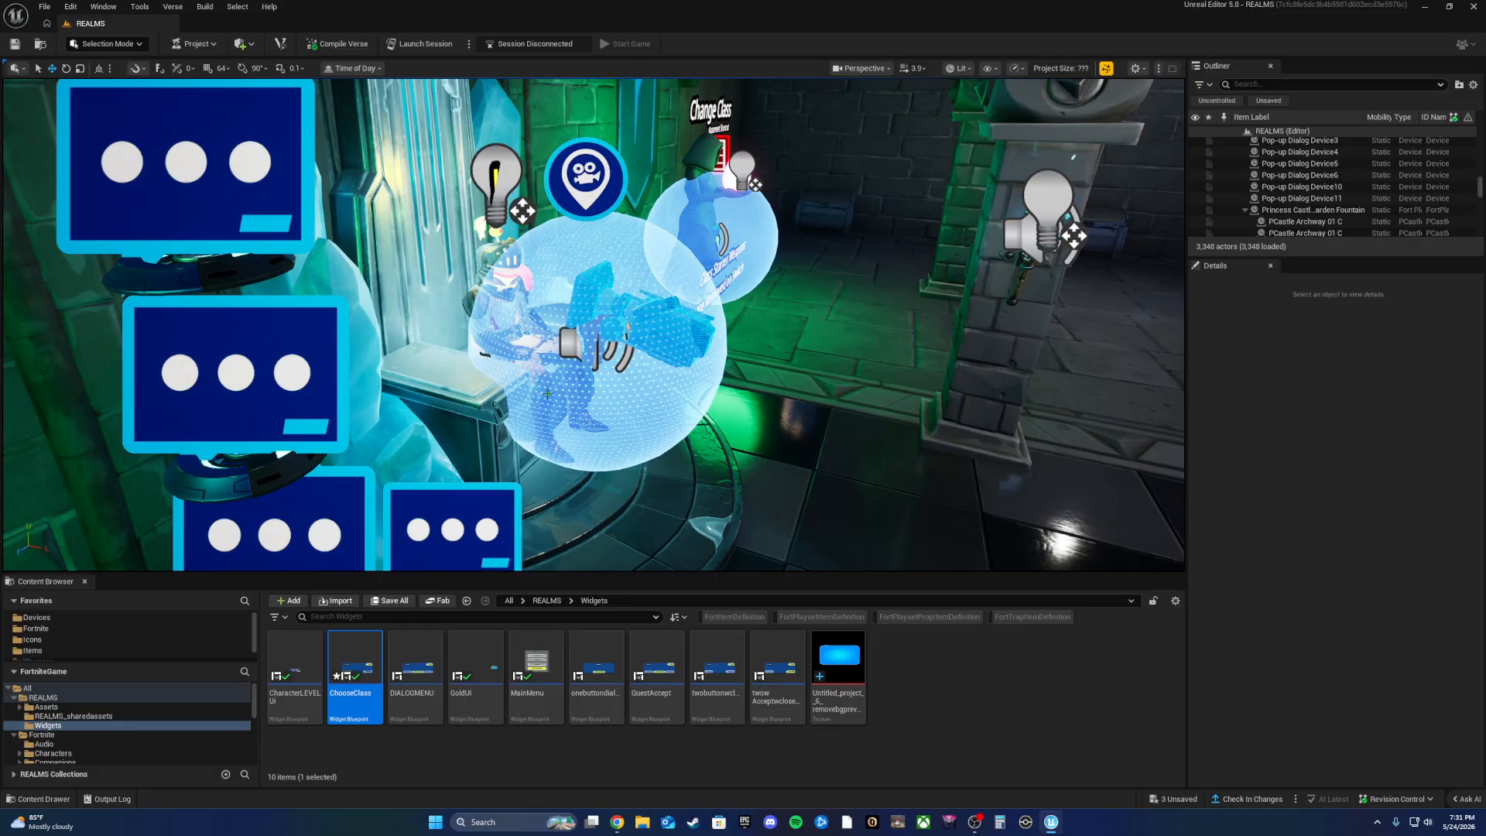
Step: Inspect Button10 and the seated knight Character Device, then select Pop-up Dialog Device4
left_click(621, 394)
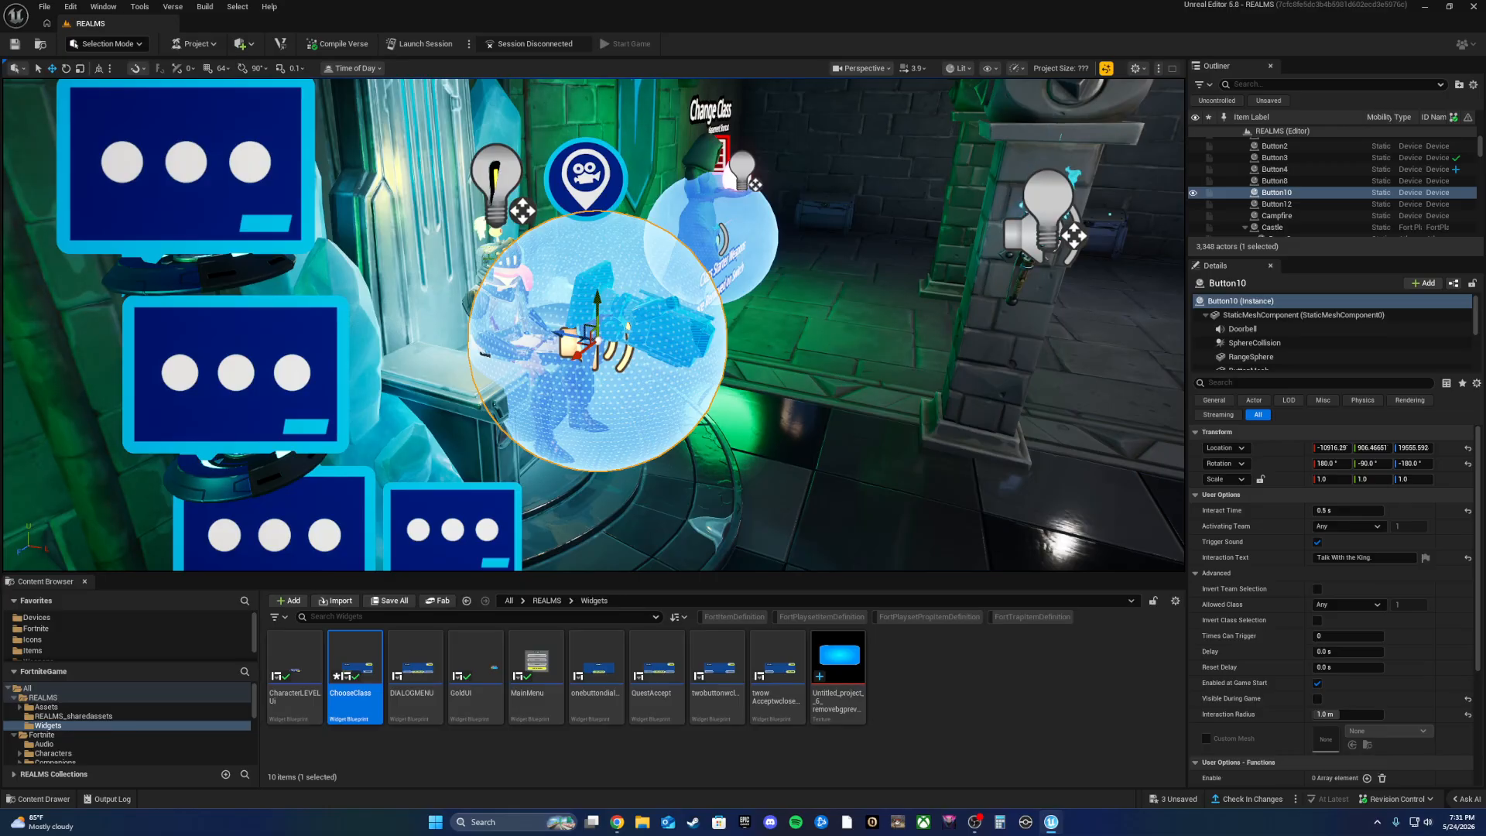
left_click(486, 257)
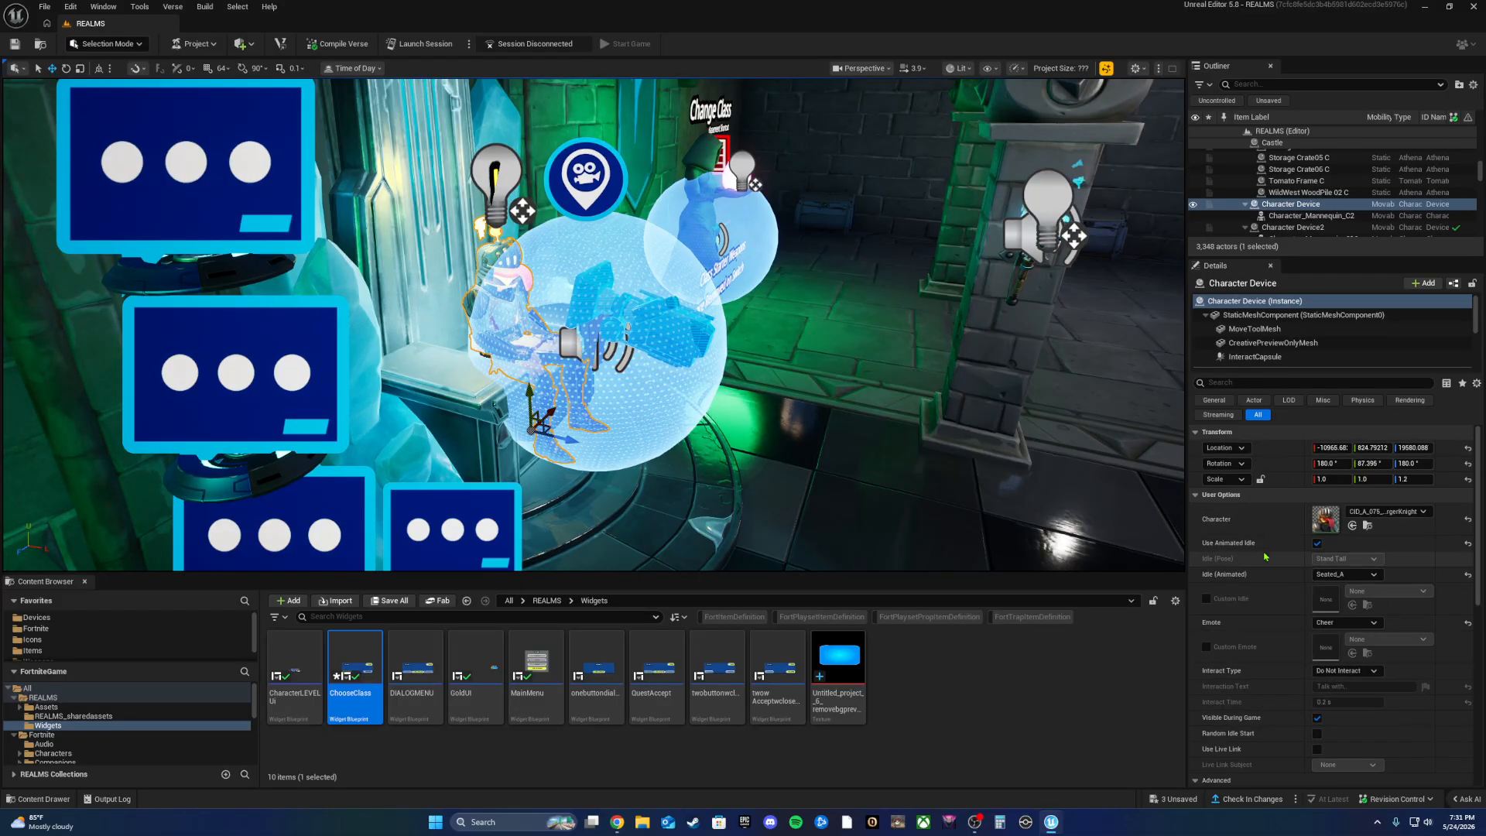
left_click(545, 346)
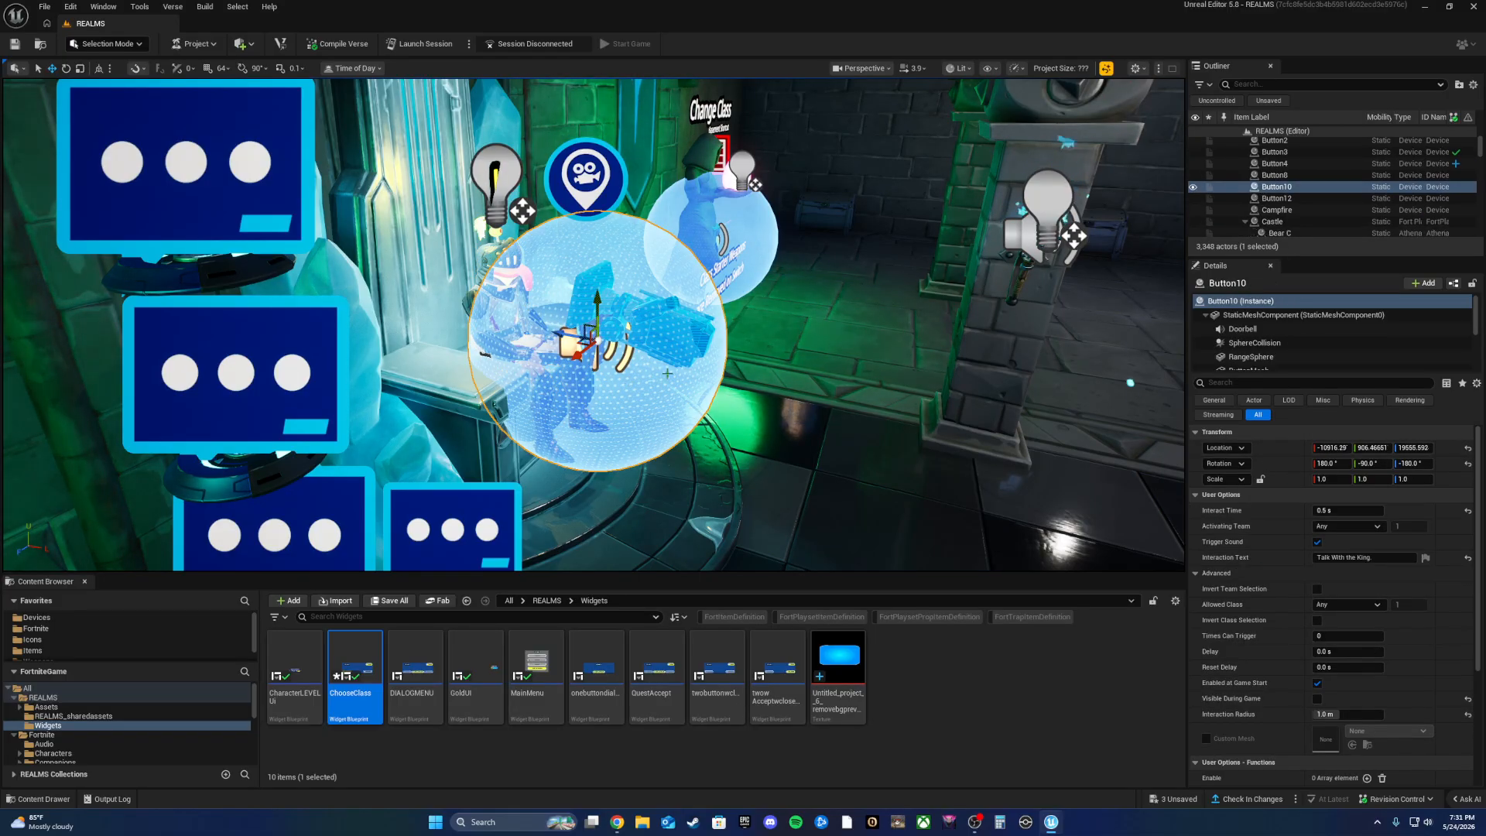
right_click_drag(315, 466, 348, 515)
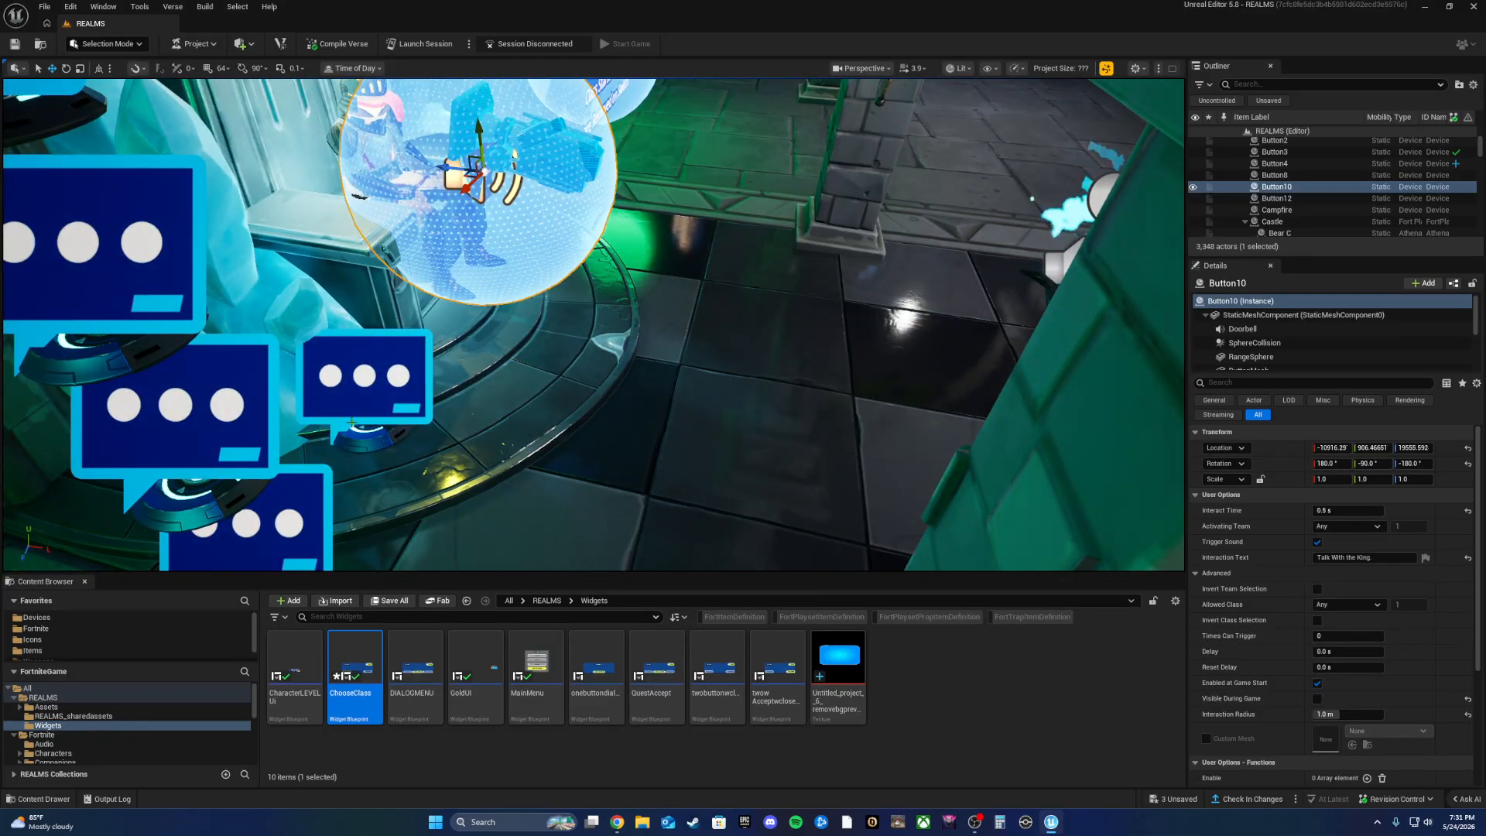
left_click(375, 395)
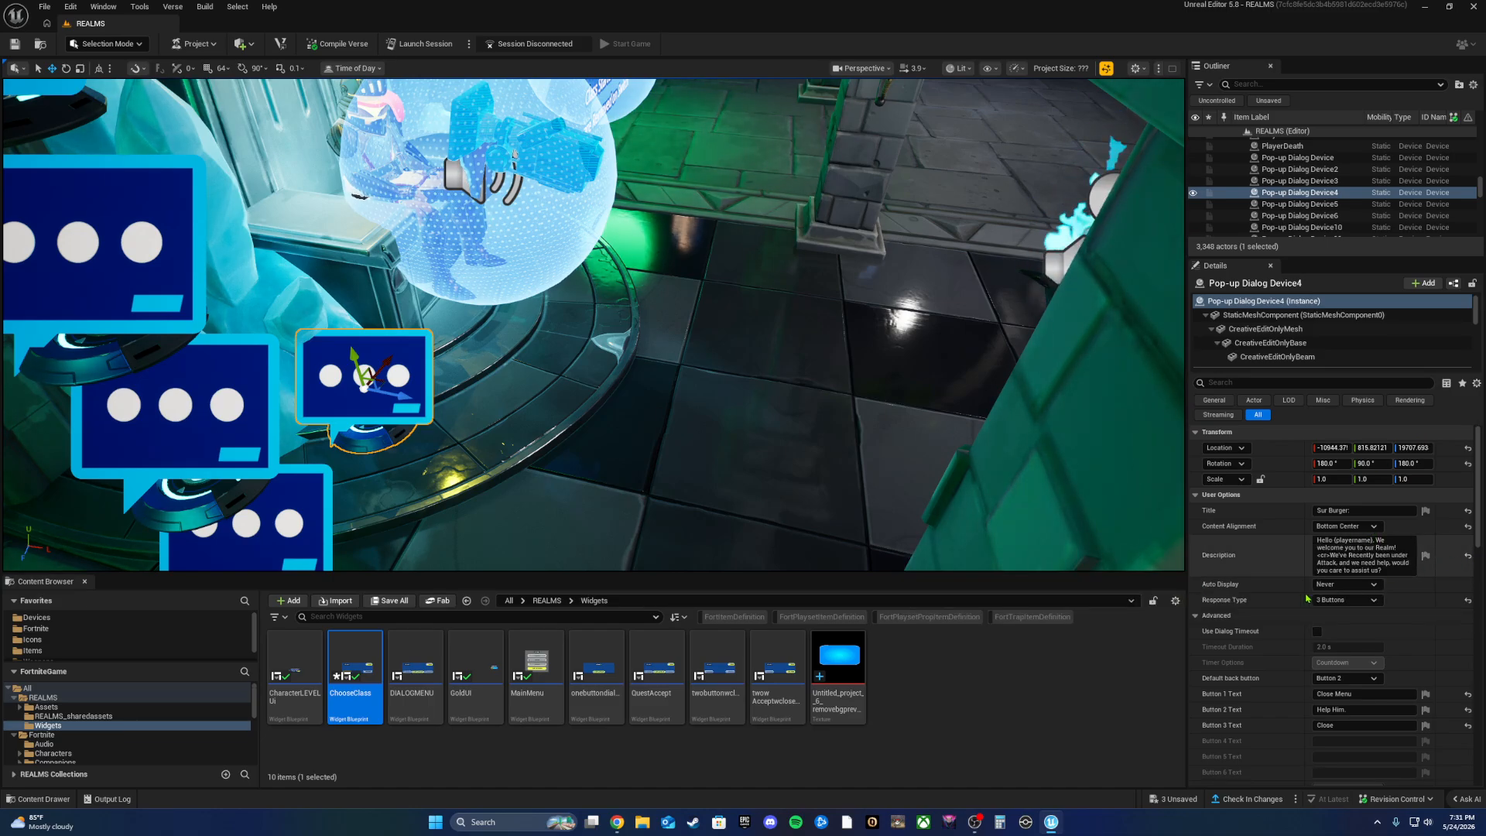
Step: Read Pop-up Dialog Device4's full welcome description and focus the view on it
left_click(1326, 557)
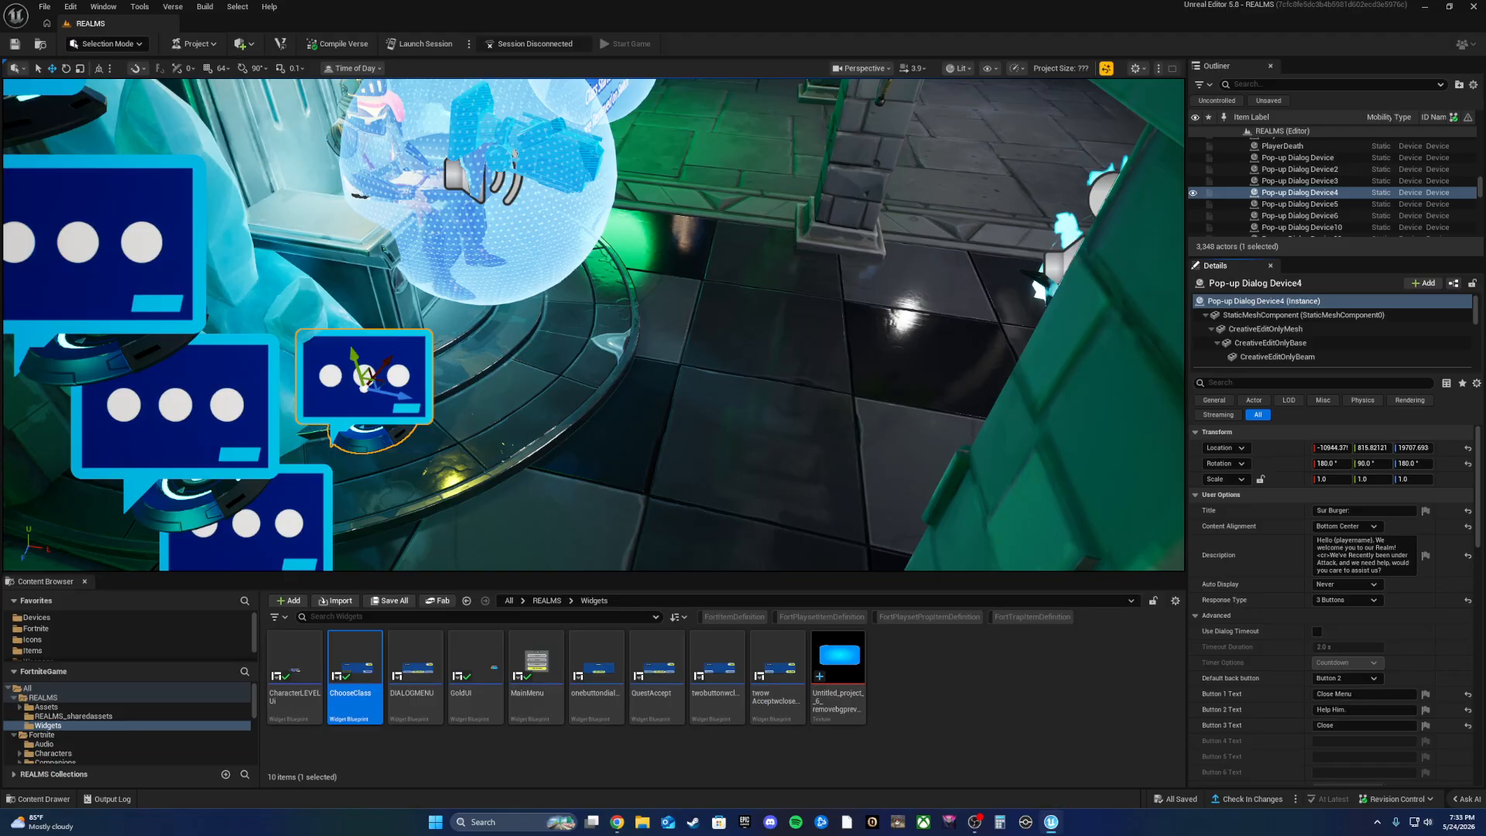
key("f")
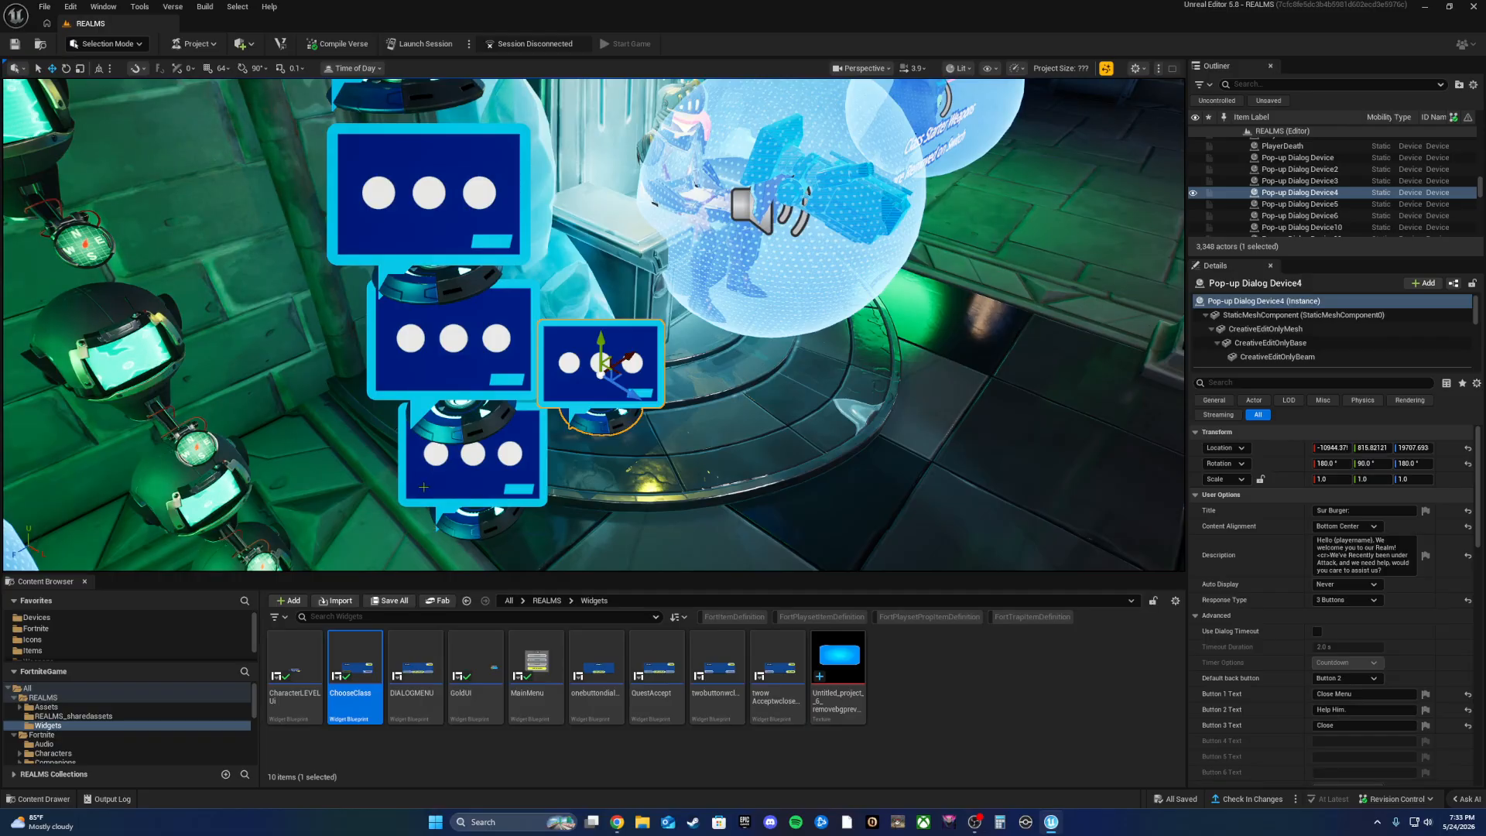
Step: Compare easyWolfQuest, Button10 and Pop-up Dialog Device4, reviewing Device4's Show/Hide and button events
left_click(476, 454)
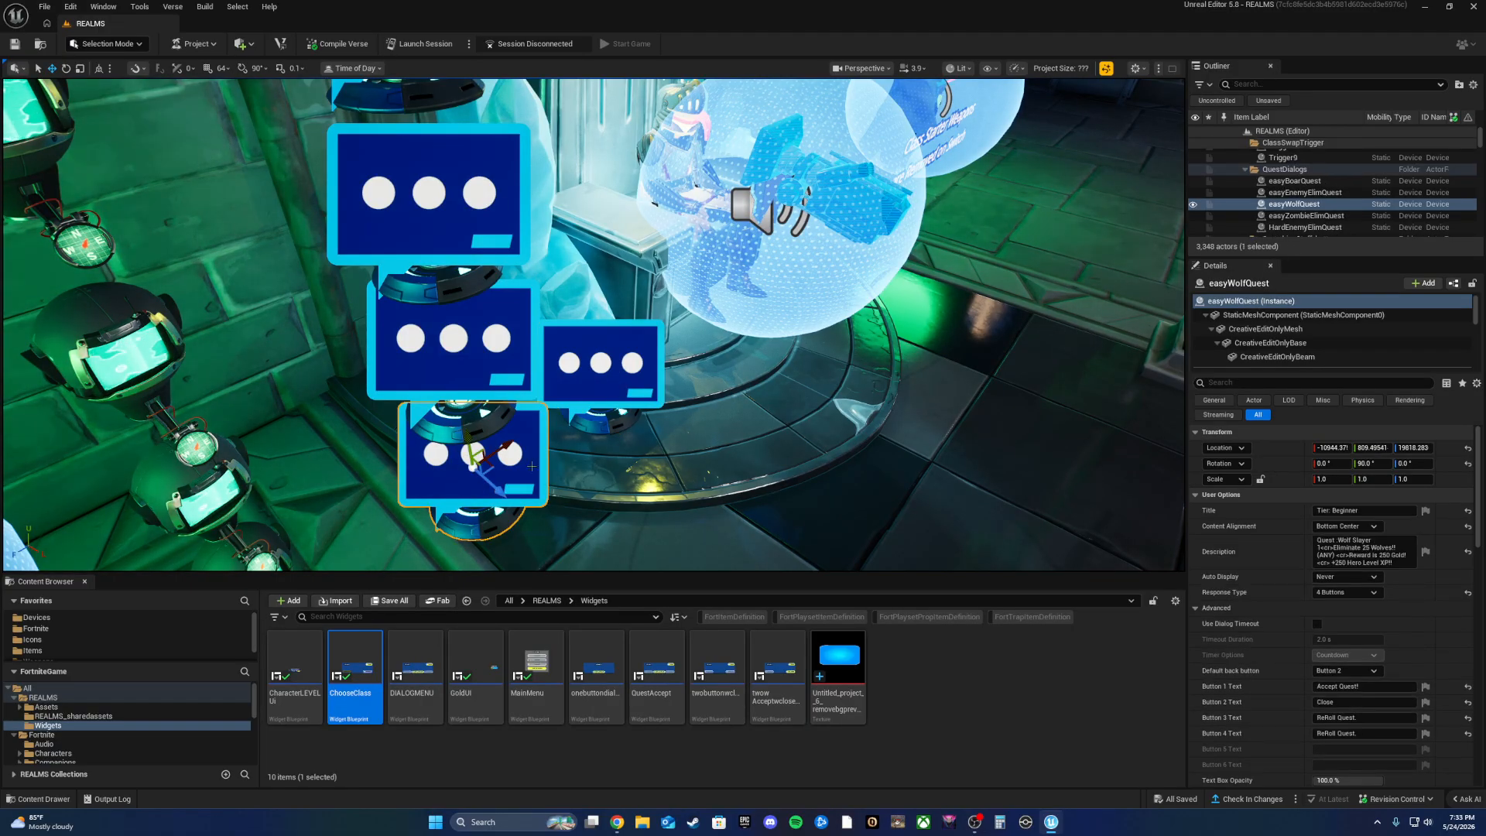
left_click(760, 246)
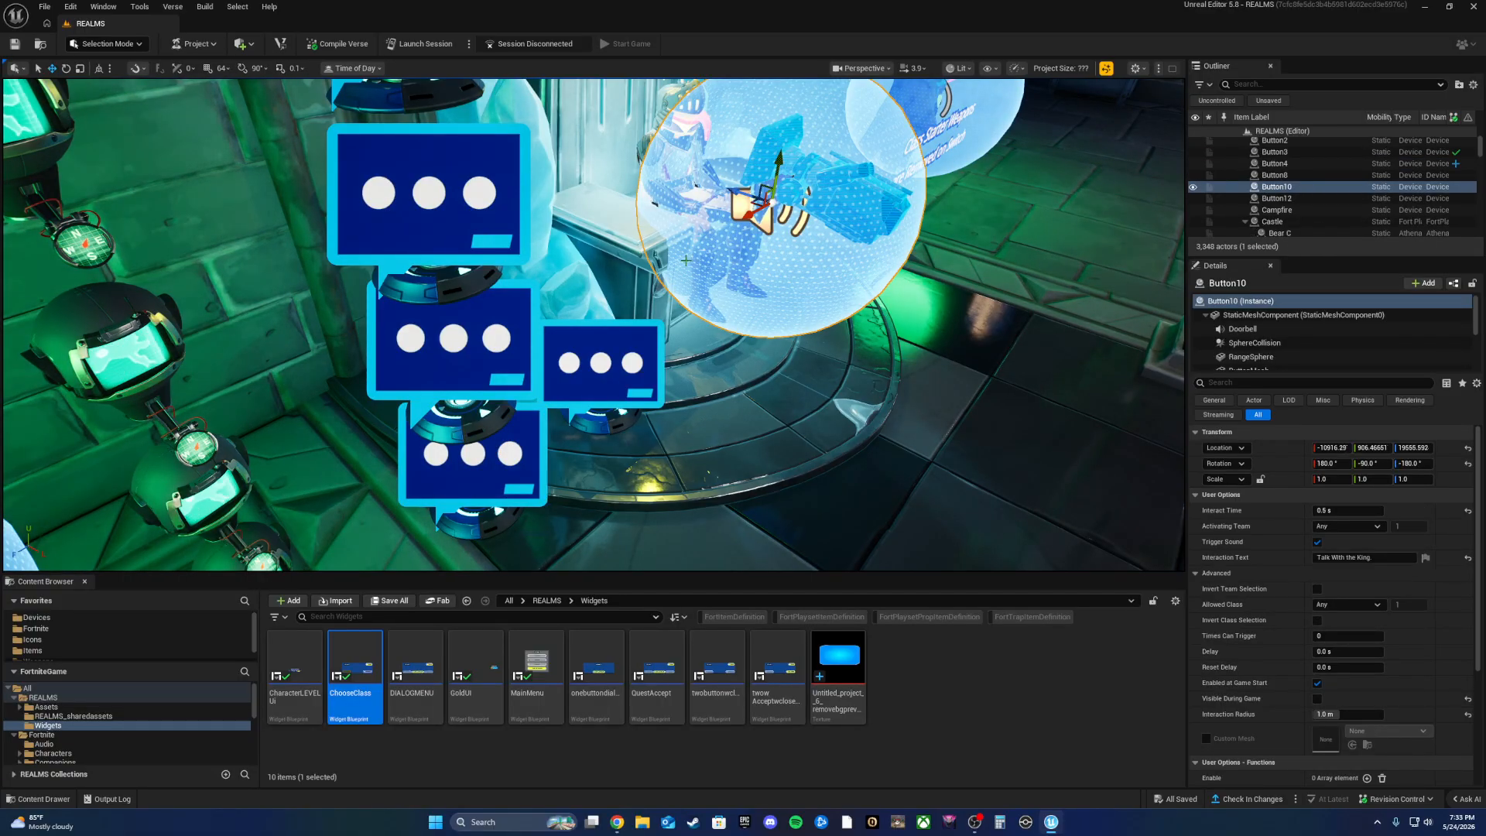
left_click(624, 358)
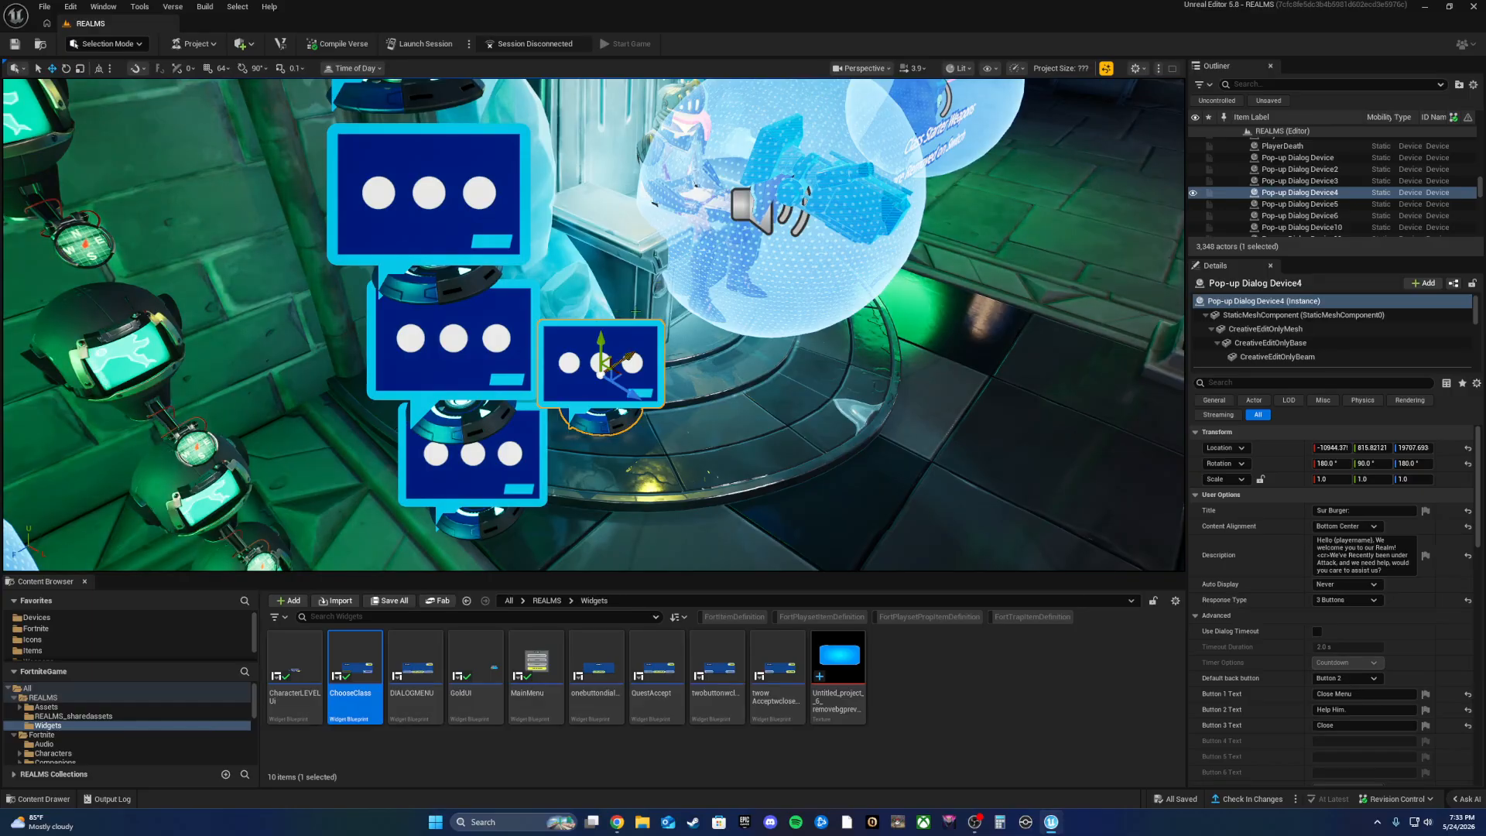
scroll(1293, 610, "down", 8)
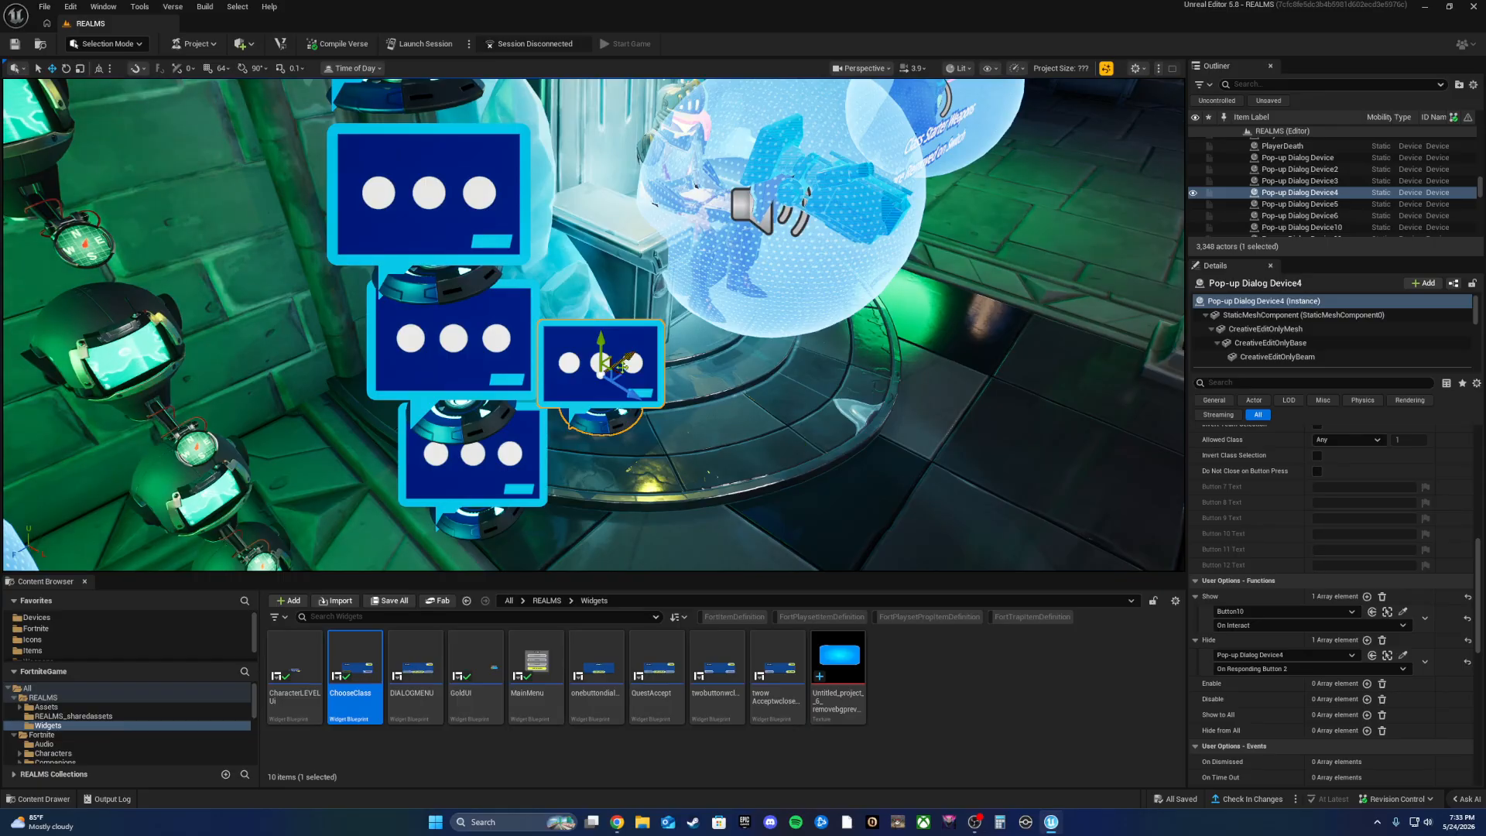
left_click(510, 467)
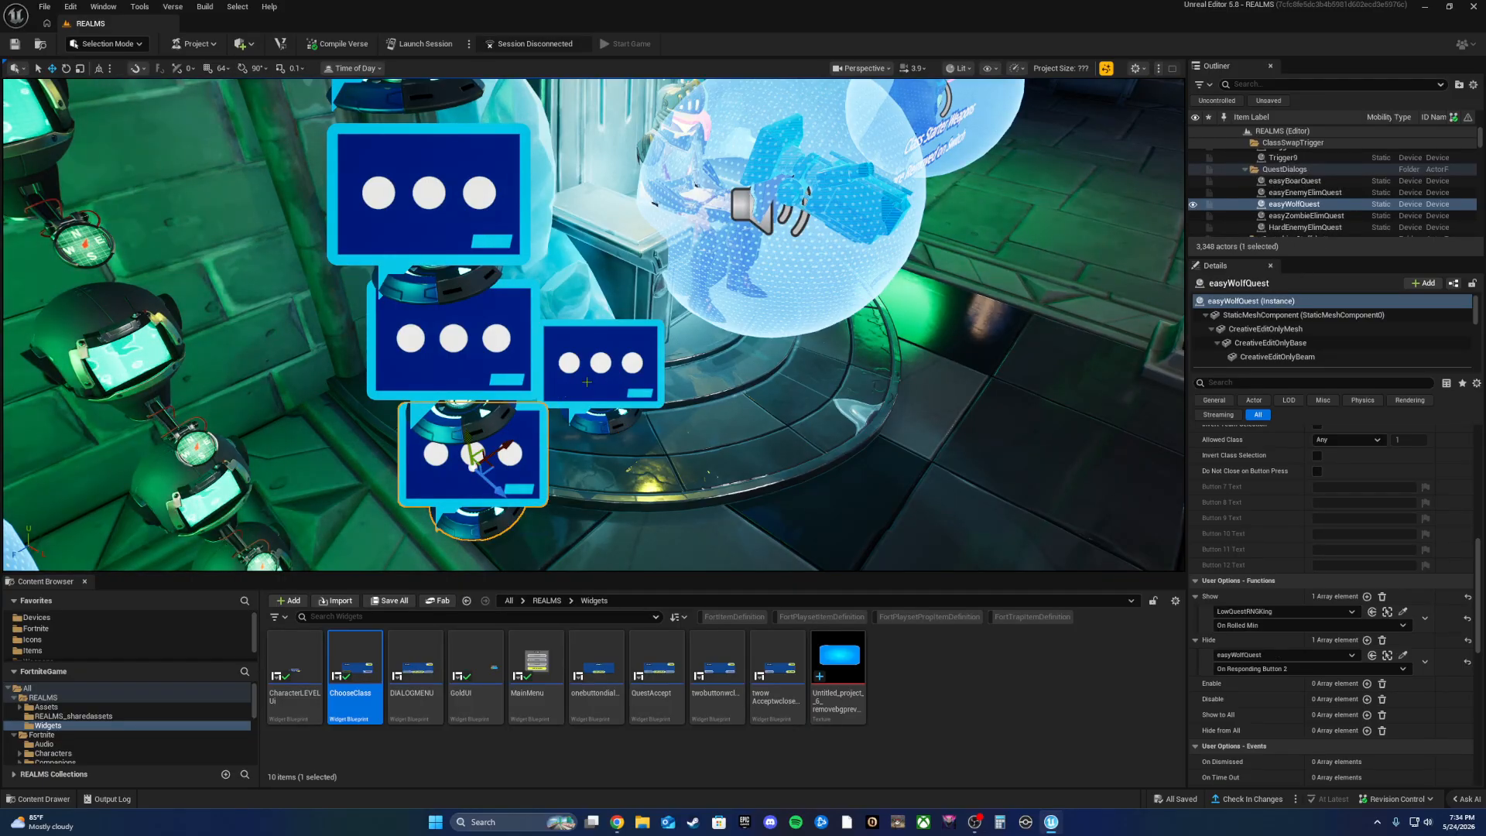
left_click(604, 373)
scroll(1267, 701, "down", 5)
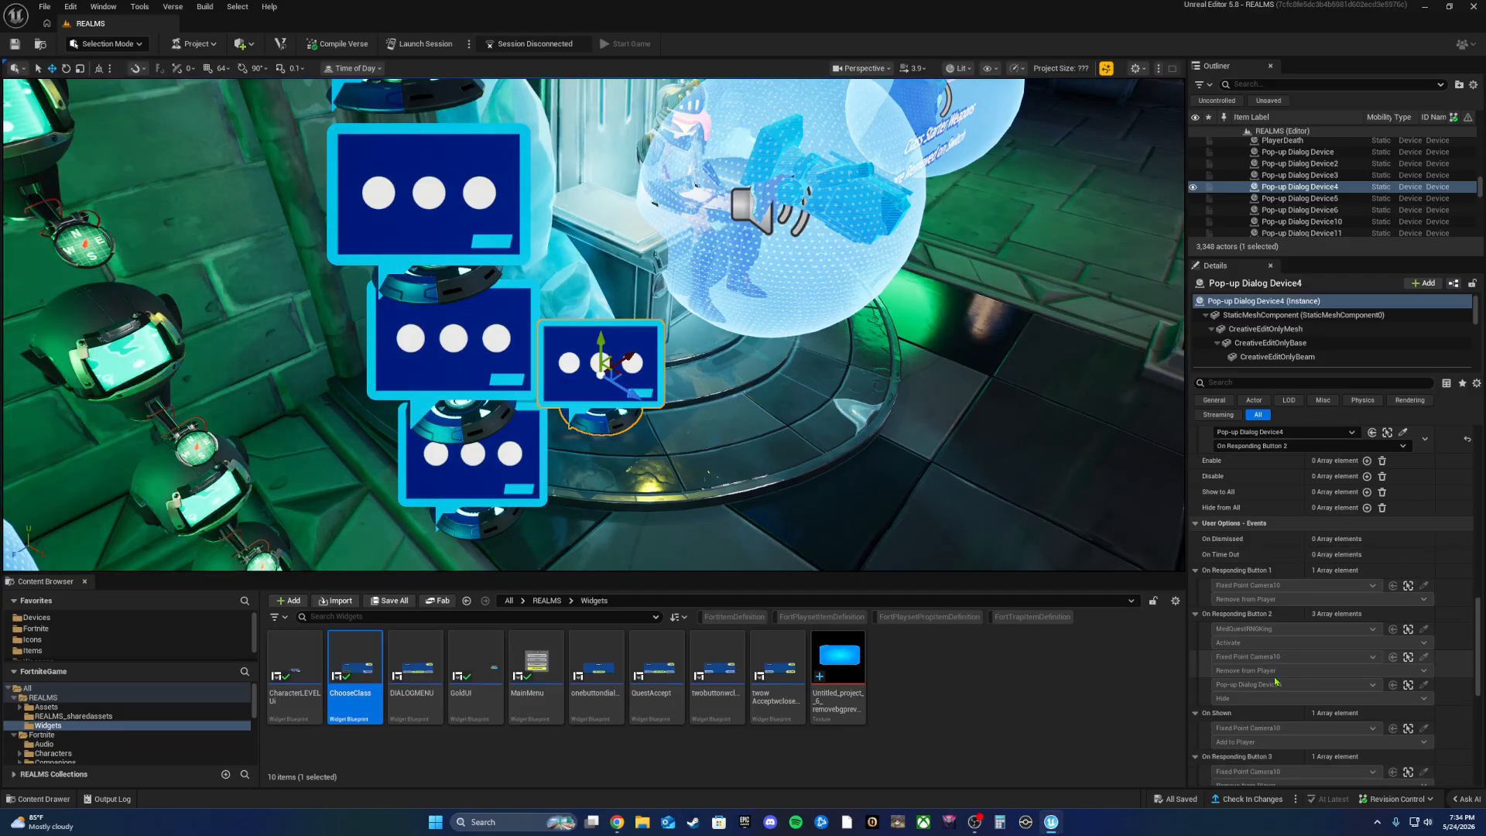
Step: Look around the dialogs, selecting easyWolfQuest, easyBoarQuest, then Pop-up Dialog Device4 again
right_click_drag(897, 455, 850, 391)
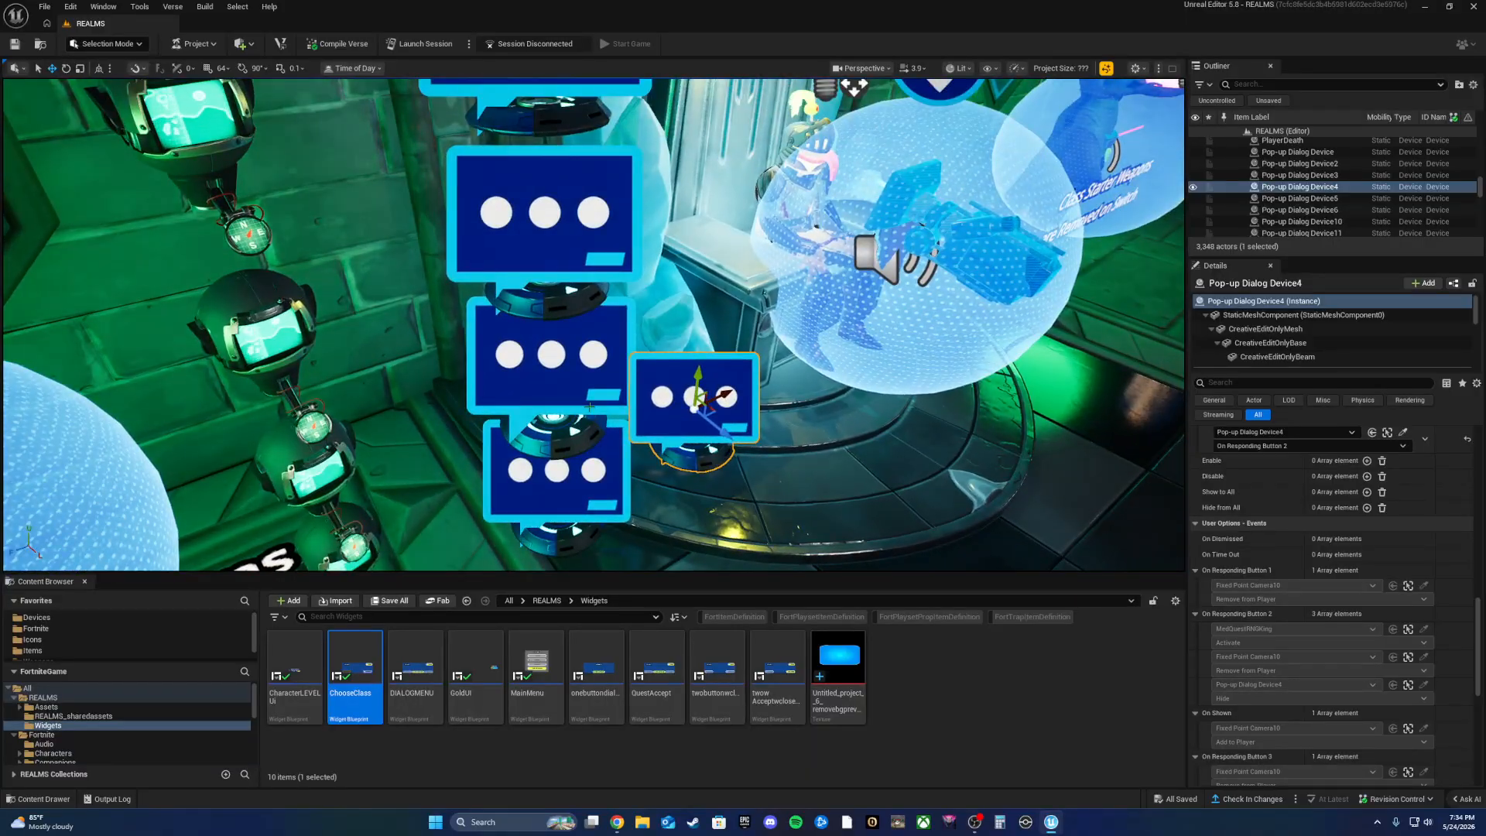
scroll(1257, 529, "up", 3)
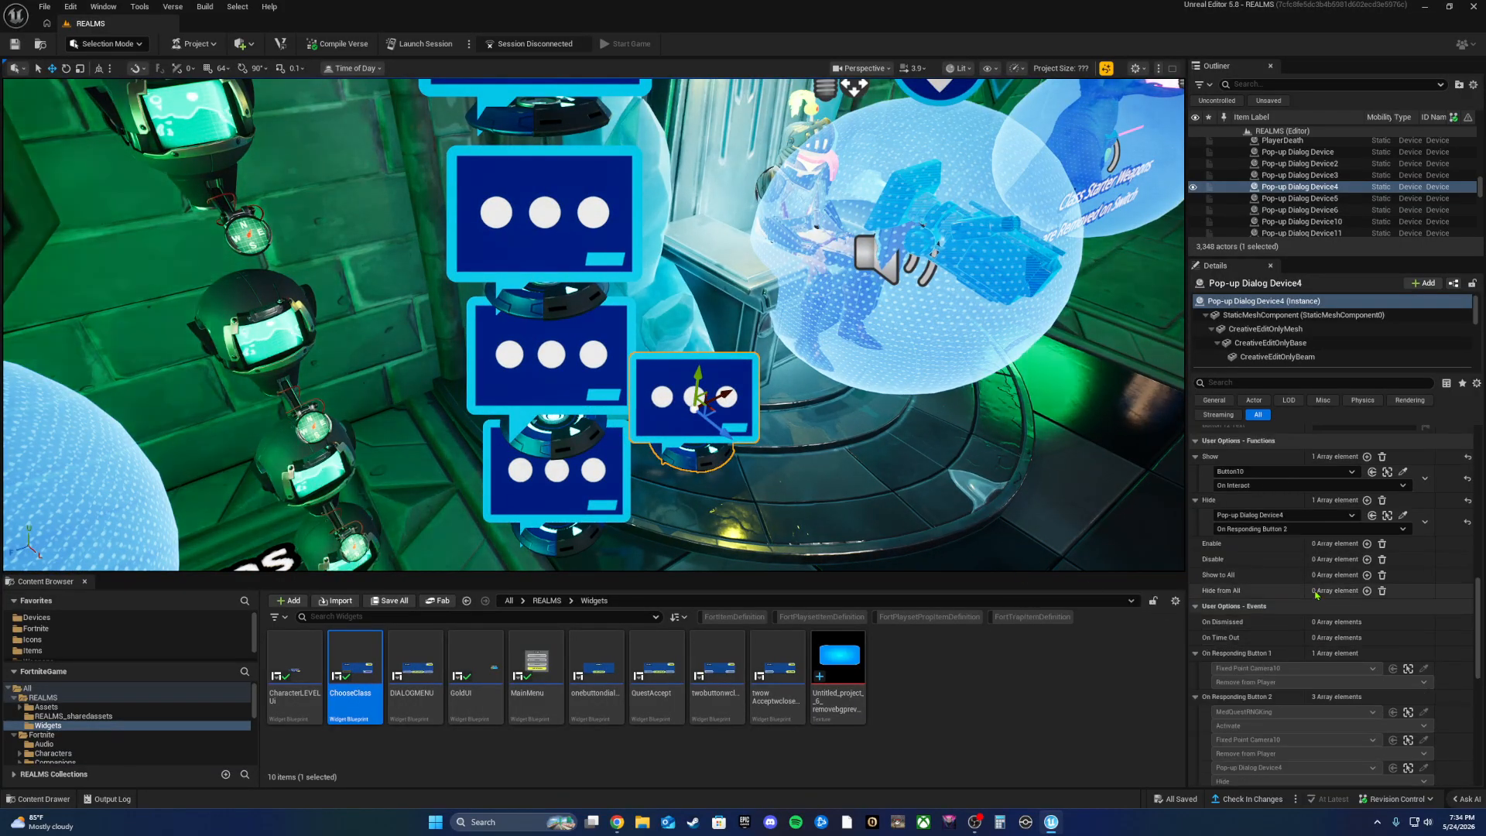
scroll(1257, 529, "up", 10)
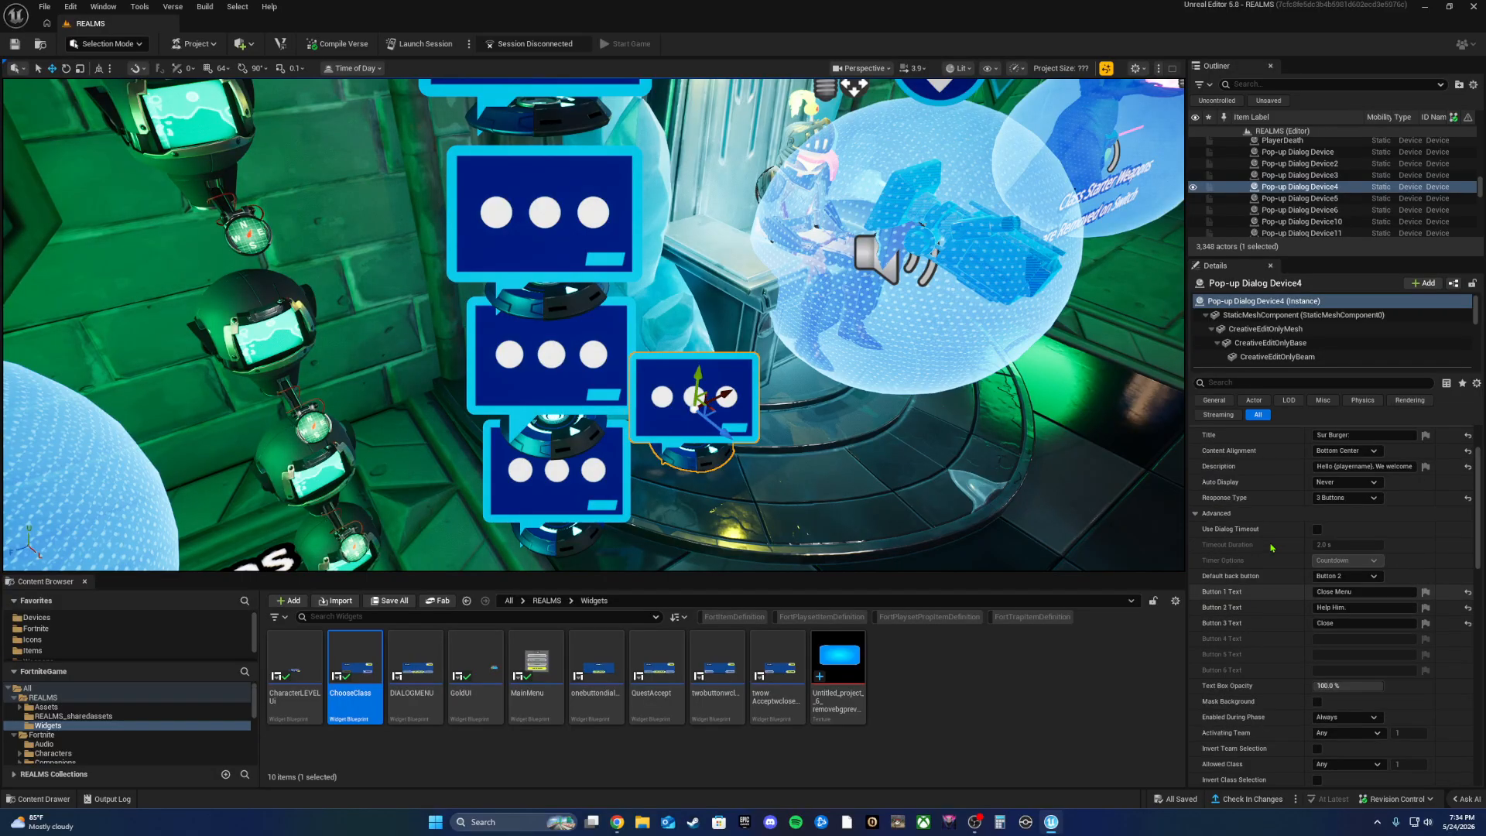
right_click_drag(782, 418, 696, 450)
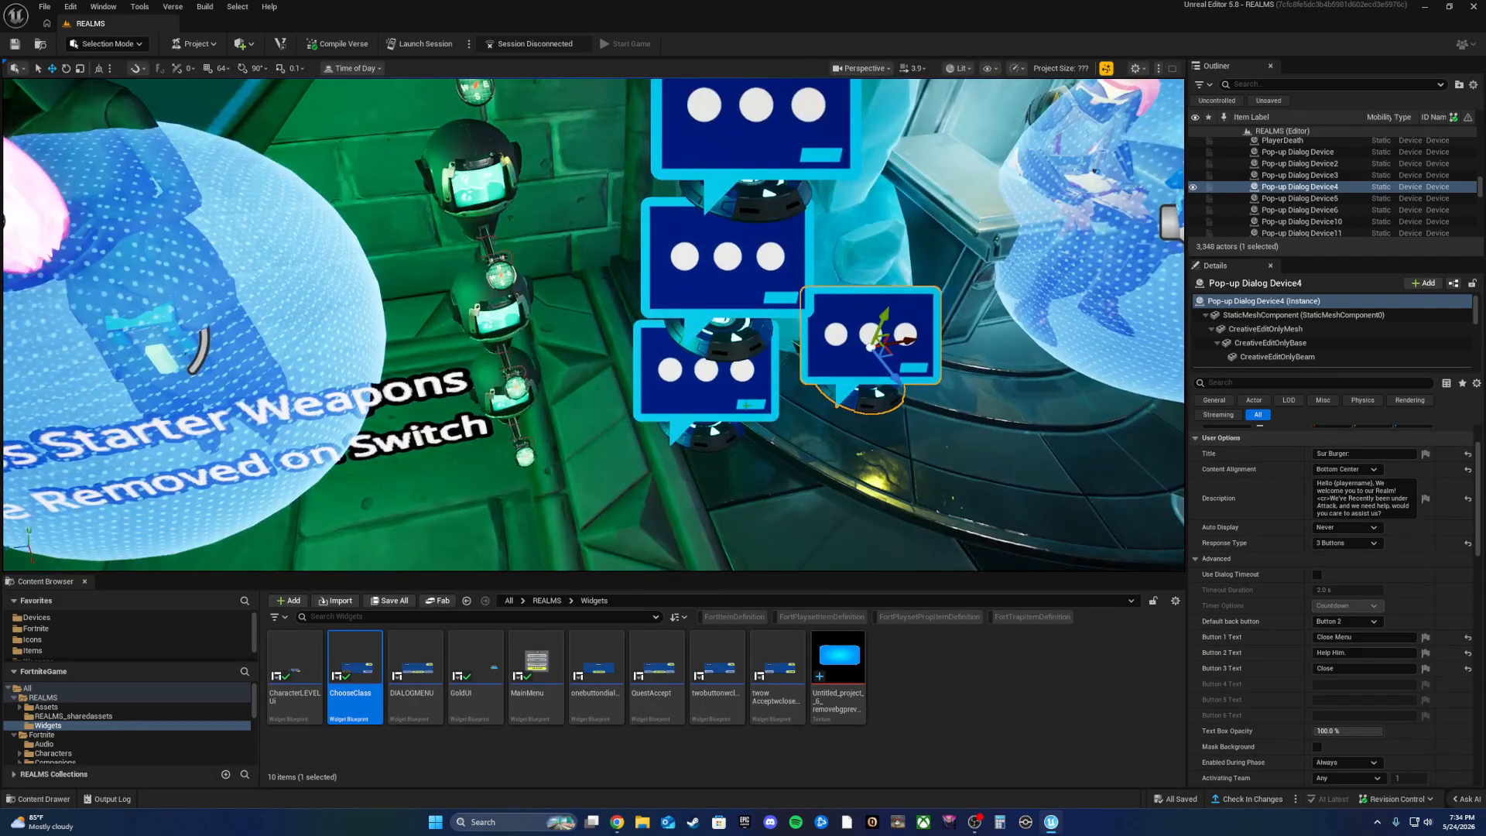
left_click(721, 389)
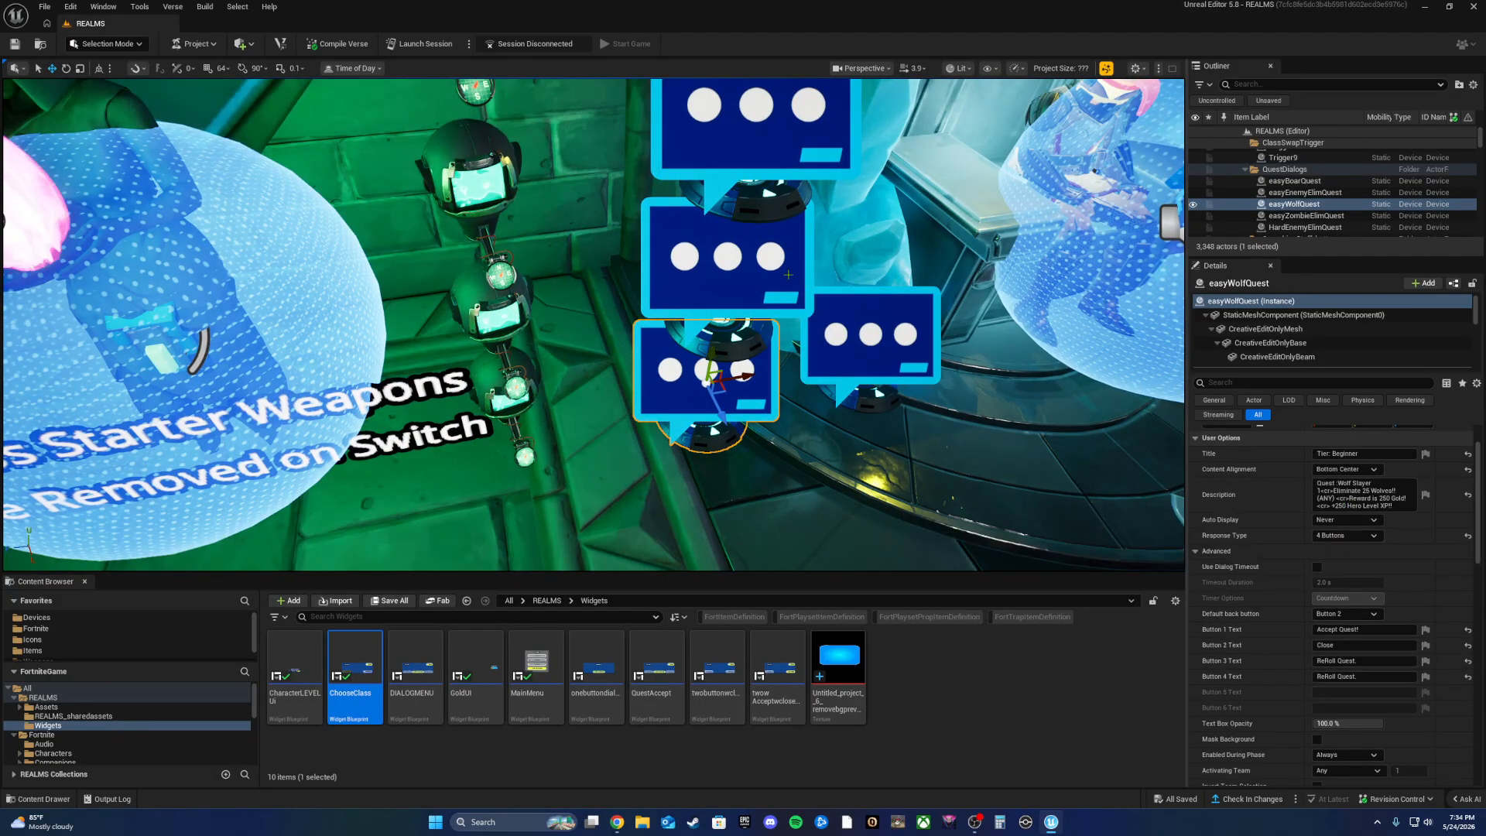
left_click(732, 271)
right_click_drag(863, 404, 863, 371)
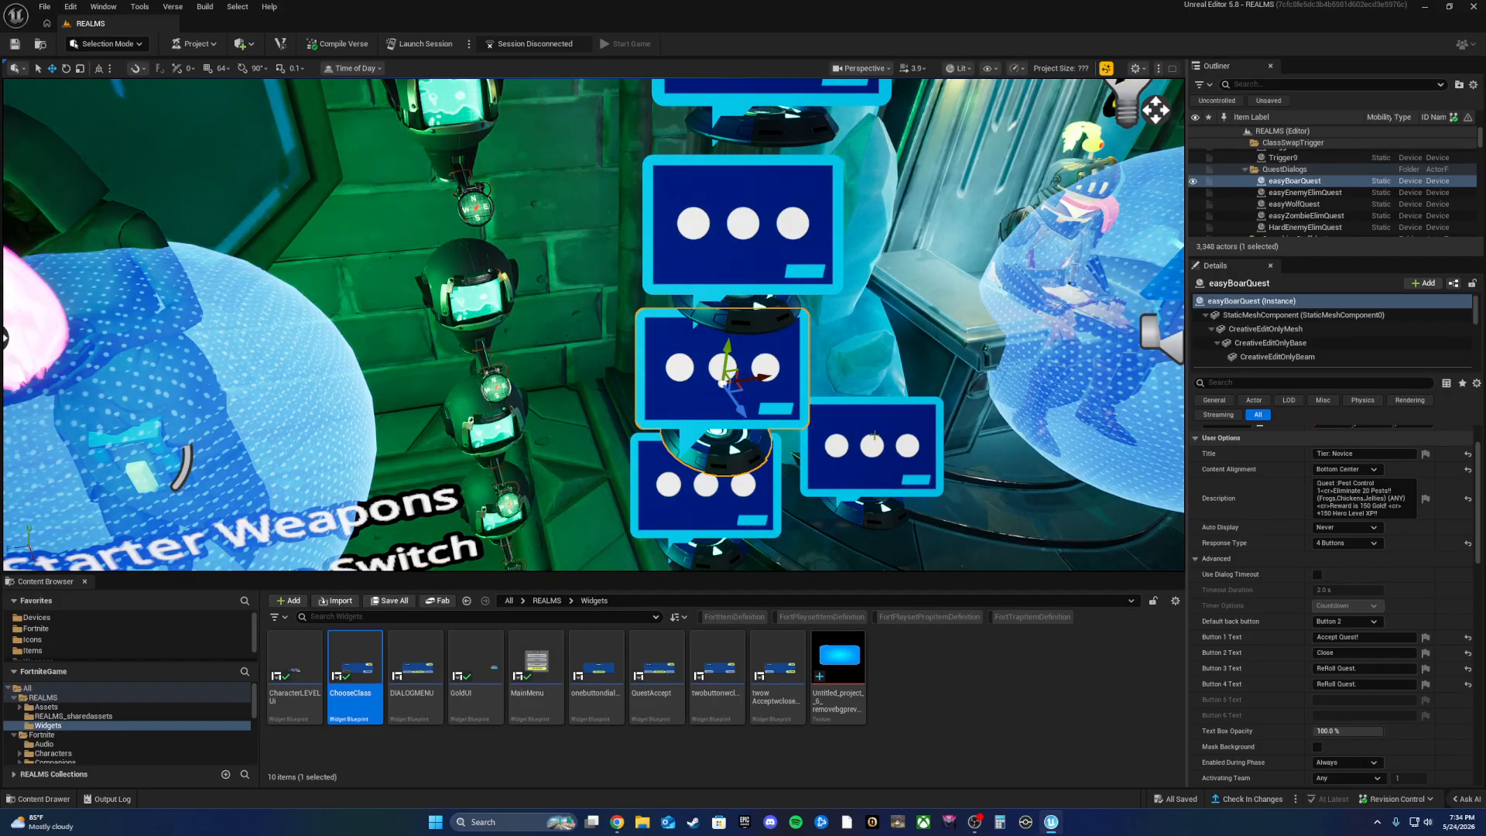
left_click(875, 438)
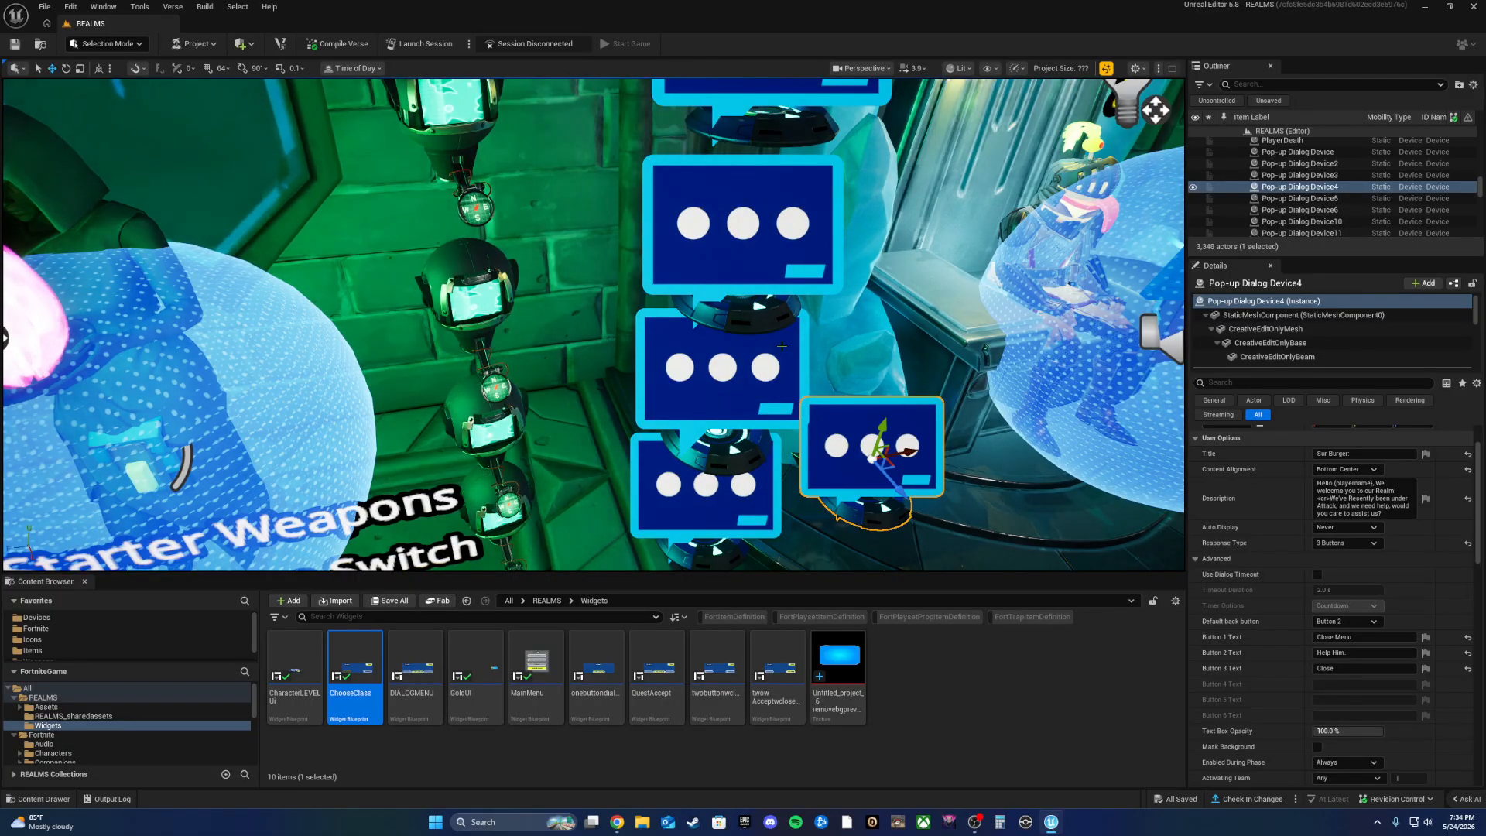
Step: Review easyWolfQuest's buttons (Accept Quest!, Close, ReRoll Quest) and fly the view below the building
left_click(726, 507)
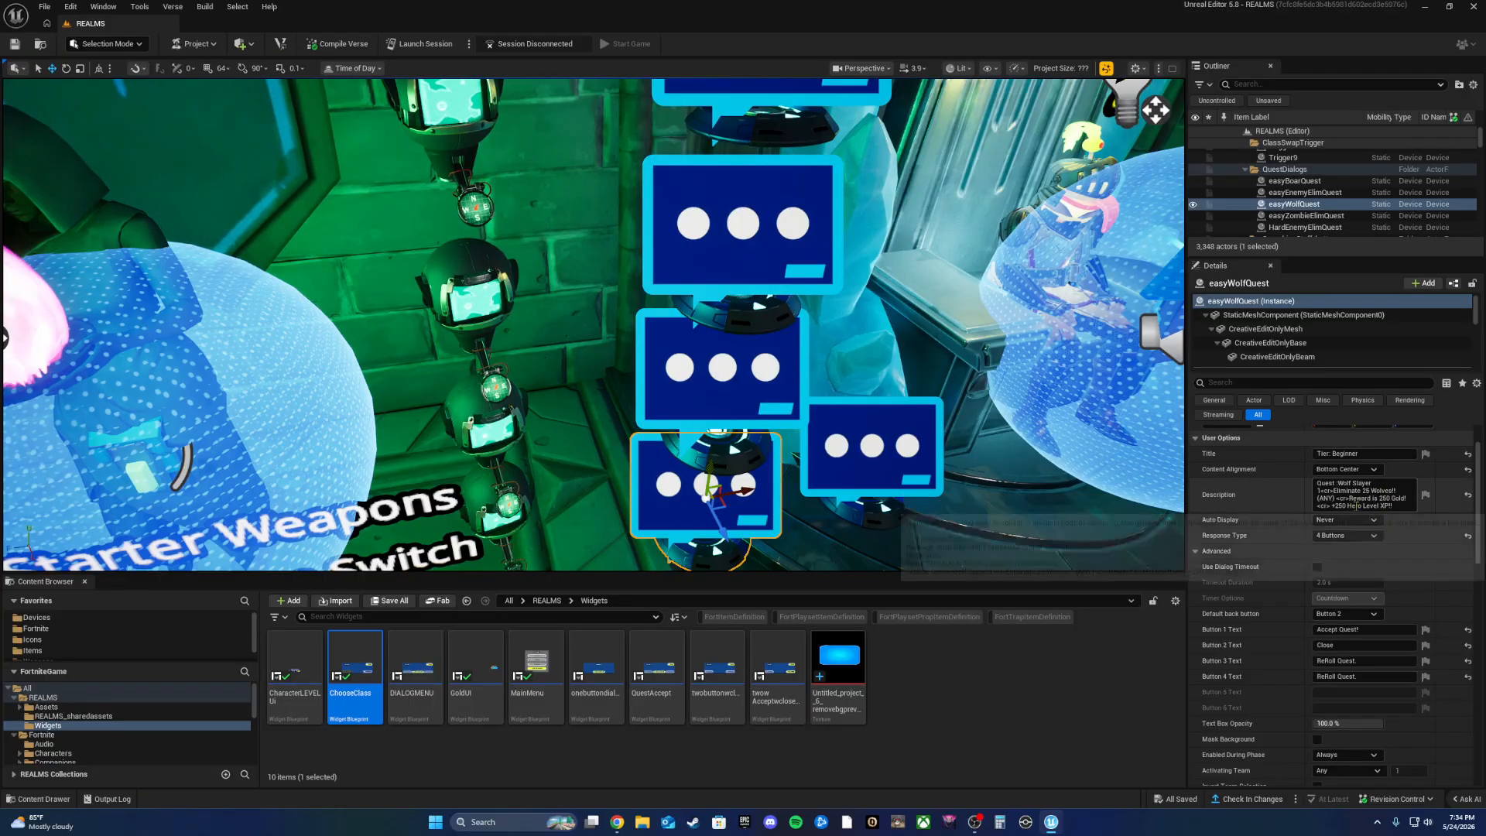
scroll(1368, 571, "down", 1)
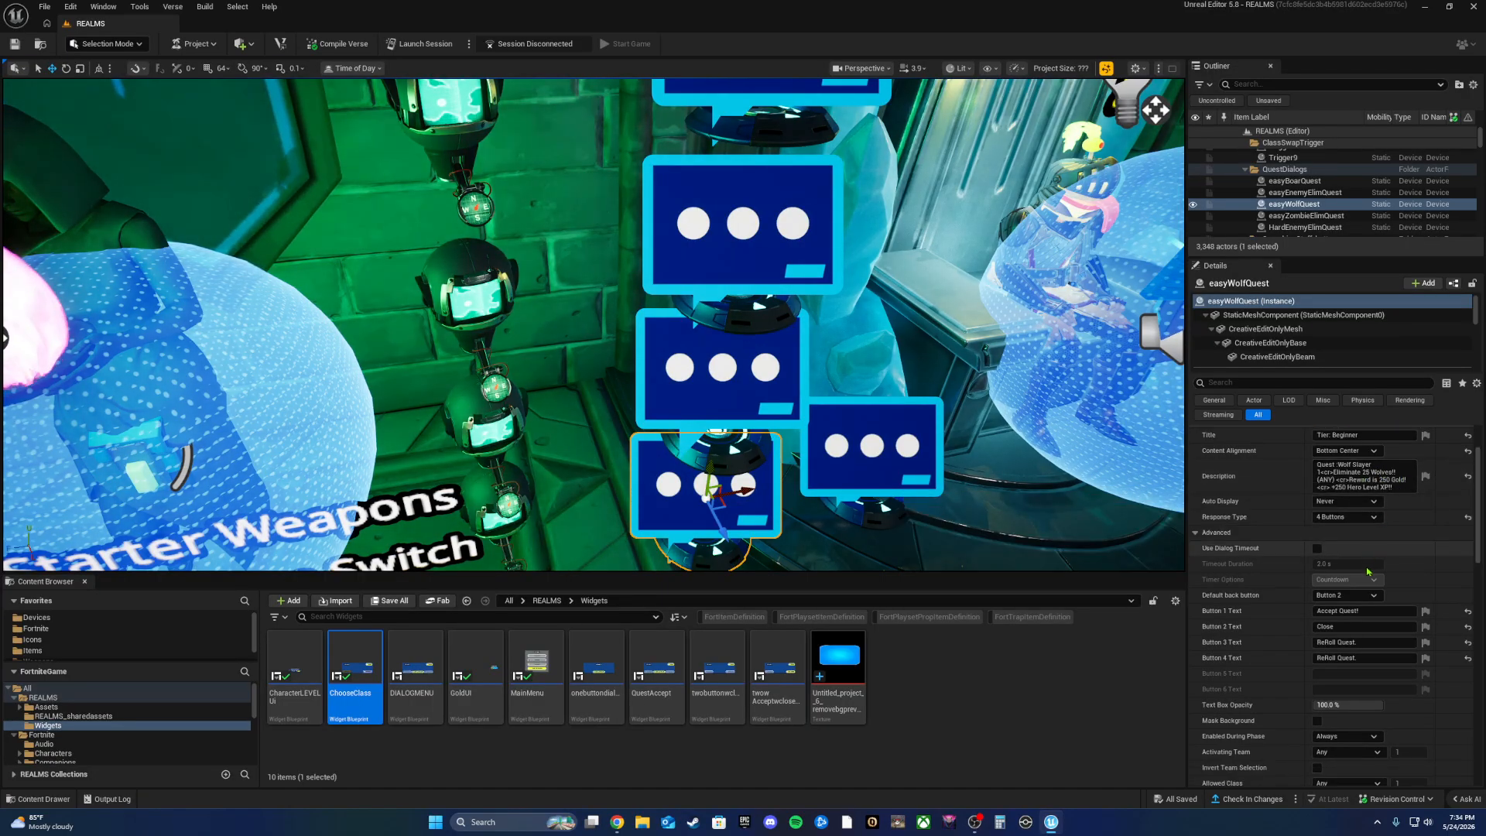
scroll(1369, 571, "down", 10)
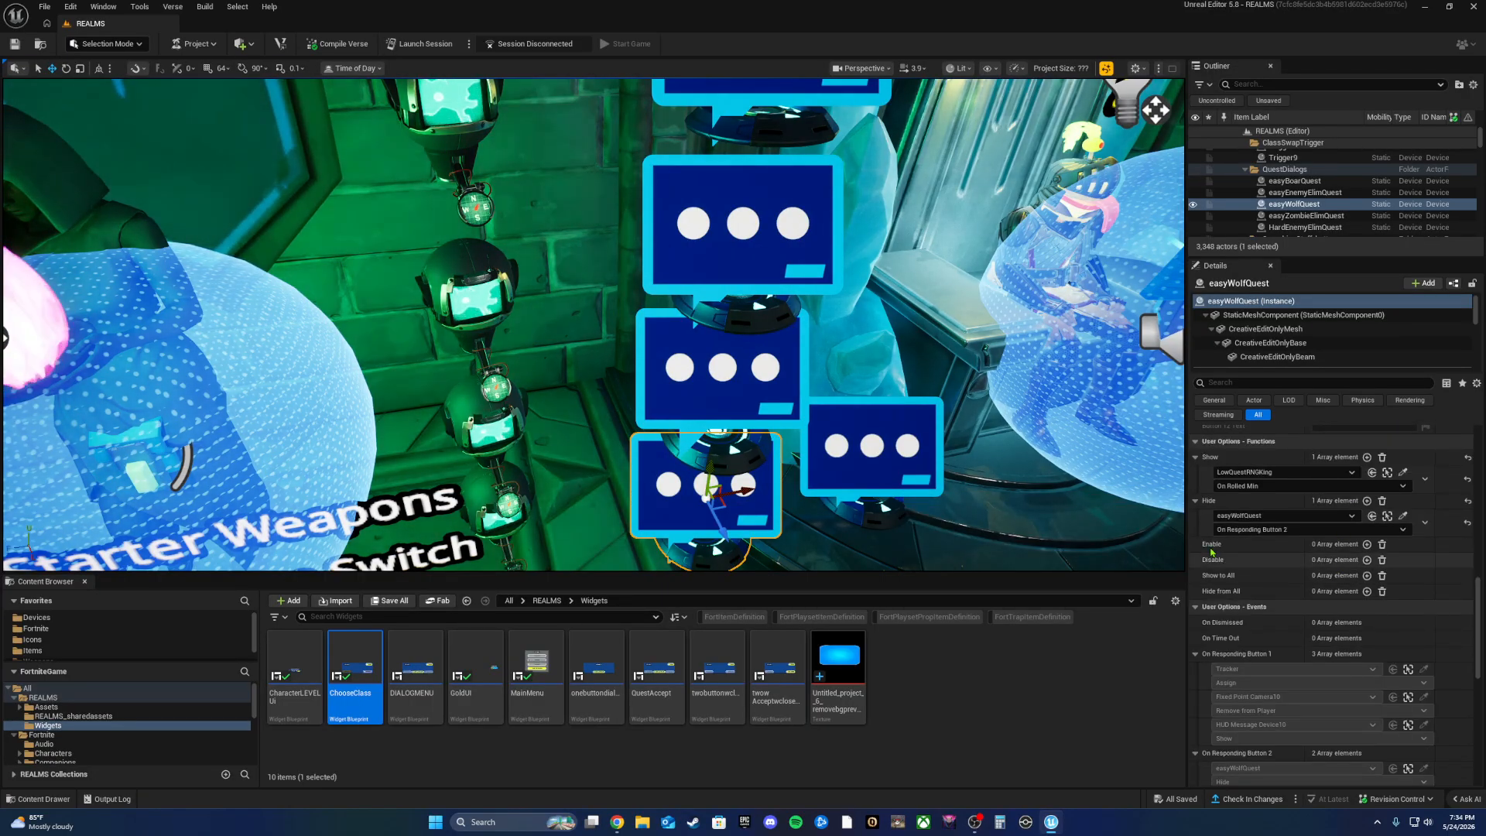
scroll(1316, 604, "up", 6)
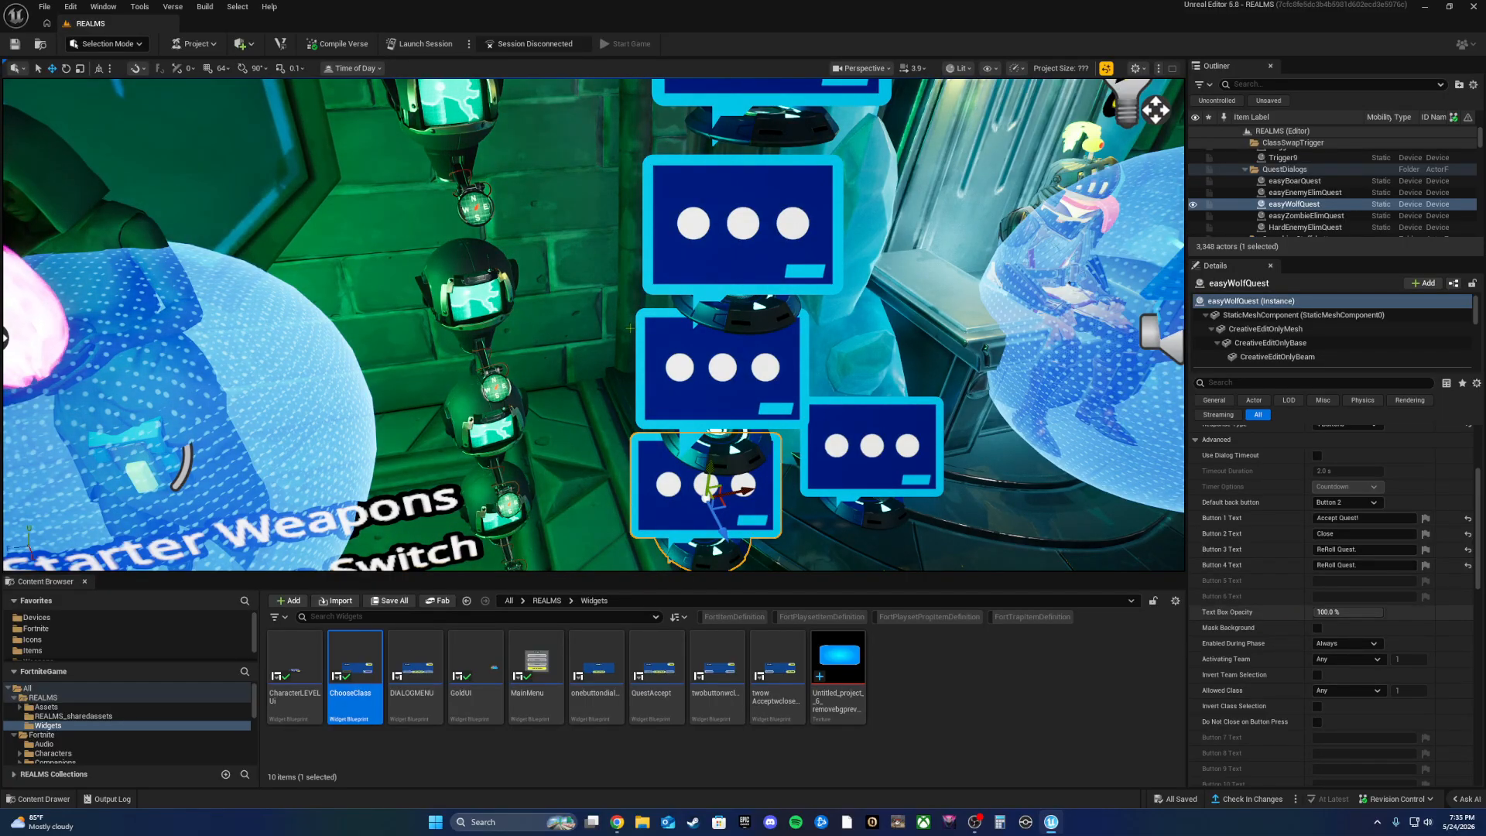
right_click_drag(821, 356, 867, 278)
key("w")
key("w")
key("w")
key("w")
Step: Select MedQuestRNGKing and review its Value Limits, five Activate triggers and On Win/Rolled Max/Min events
mouse_move(324, 309)
right_mouse_down()
mouse_move(294, 201)
mouse_move(264, 333)
mouse_move(325, 309)
right_mouse_up()
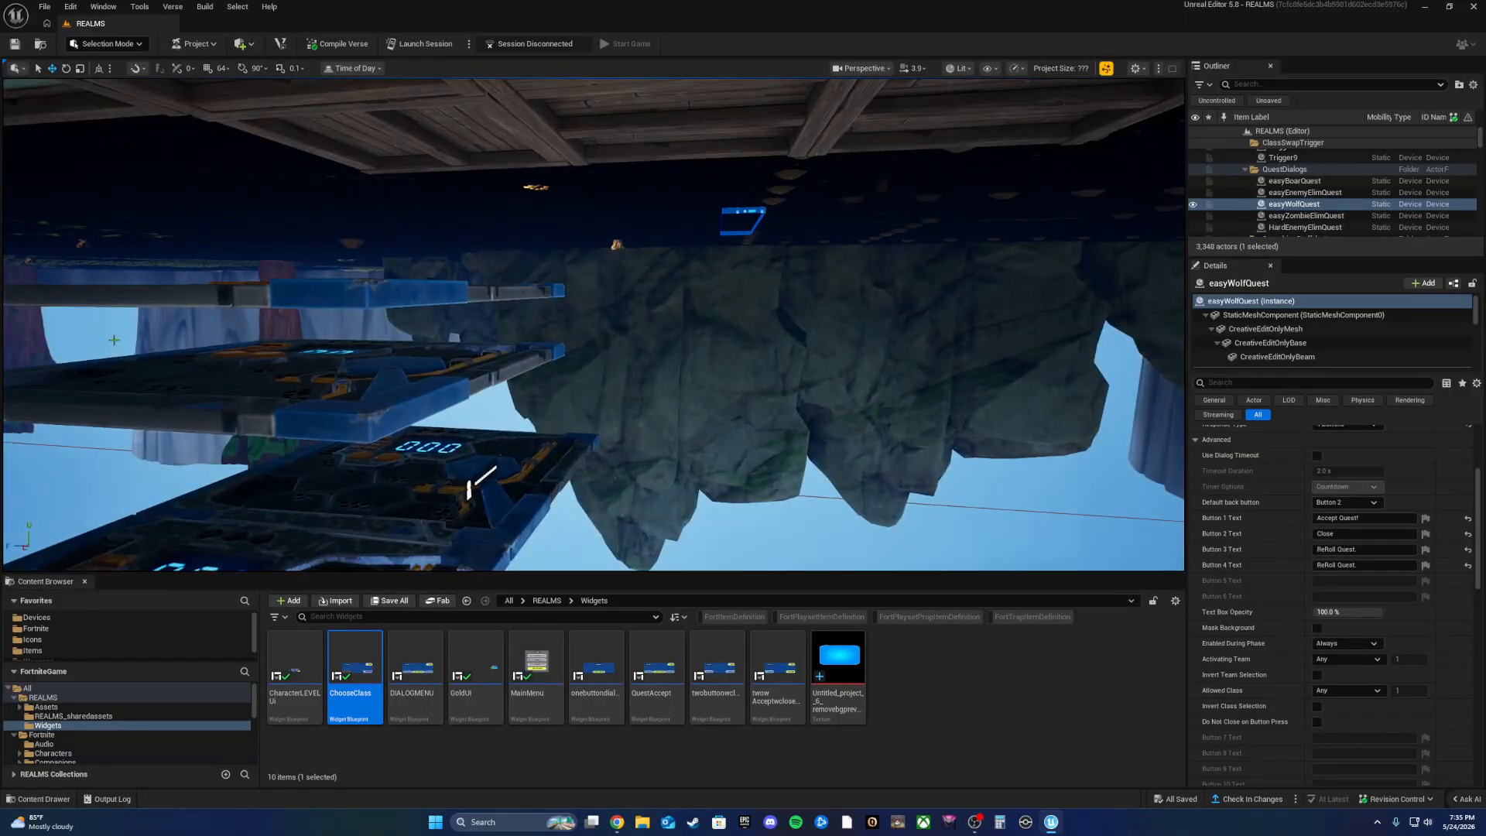
left_click(334, 296)
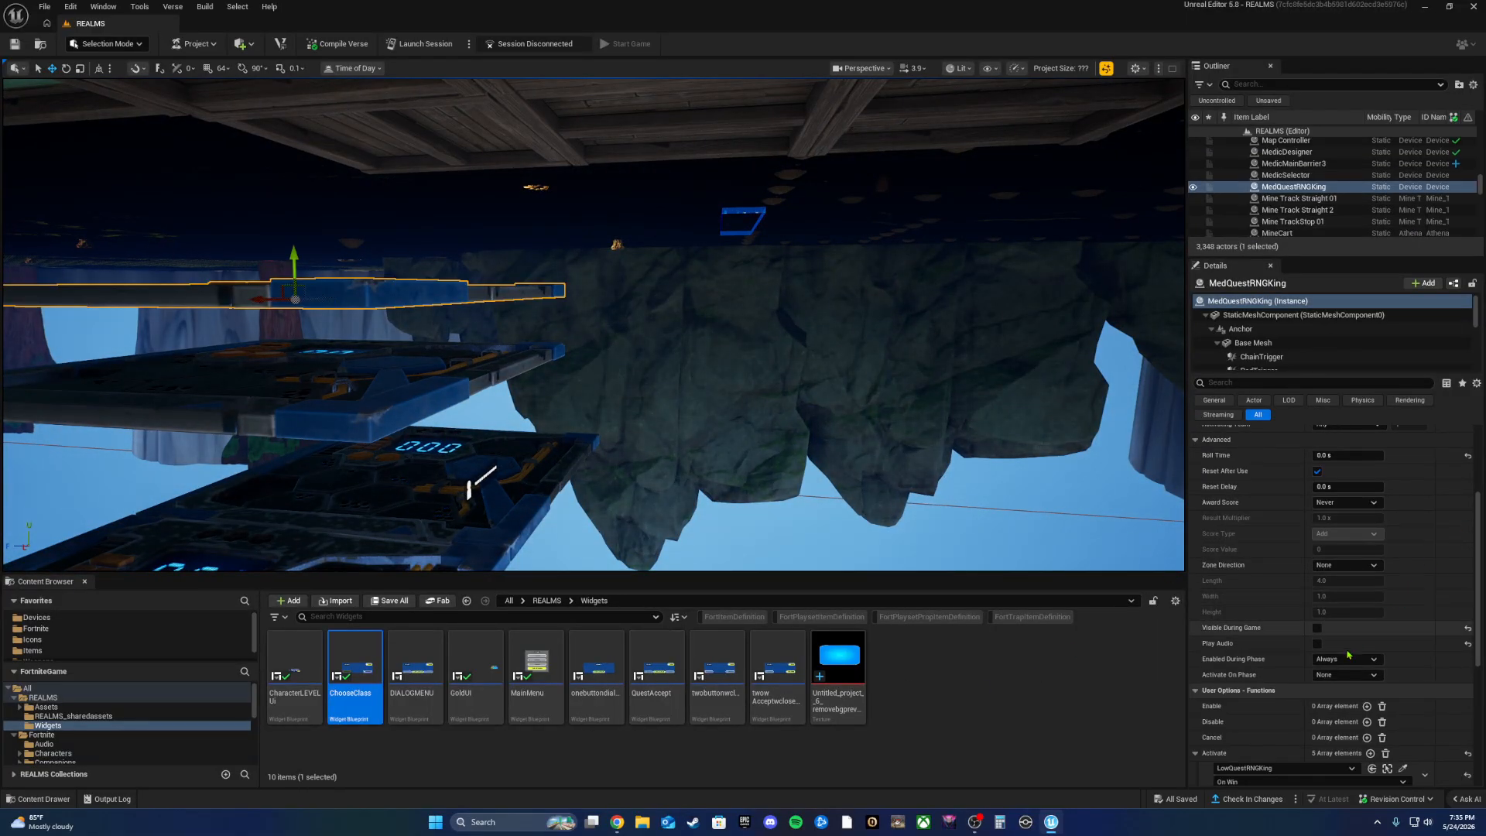
scroll(1324, 728, "down", 3)
scroll(1316, 712, "down", 5)
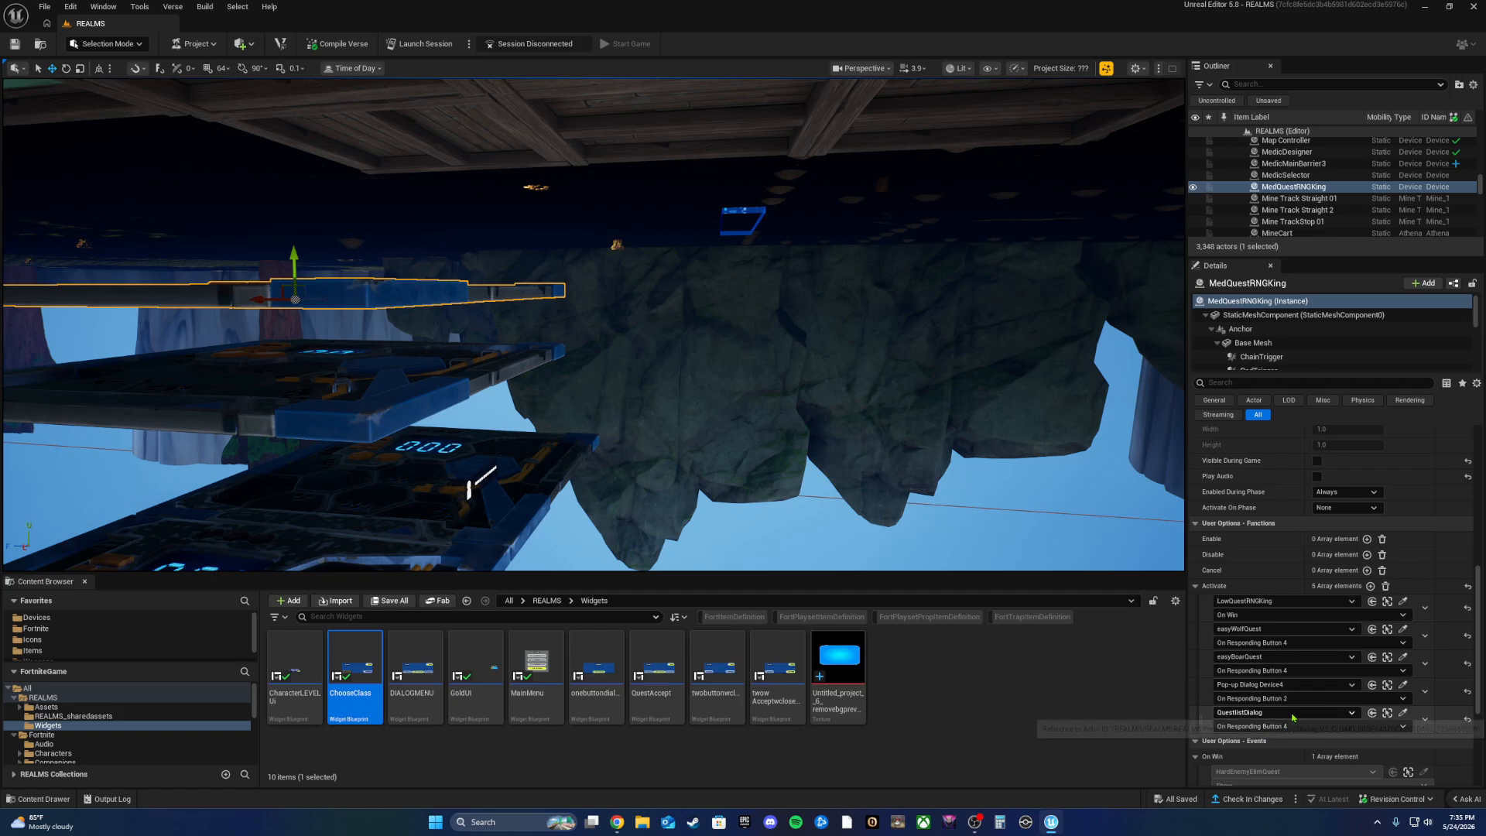
scroll(1292, 718, "down", 3)
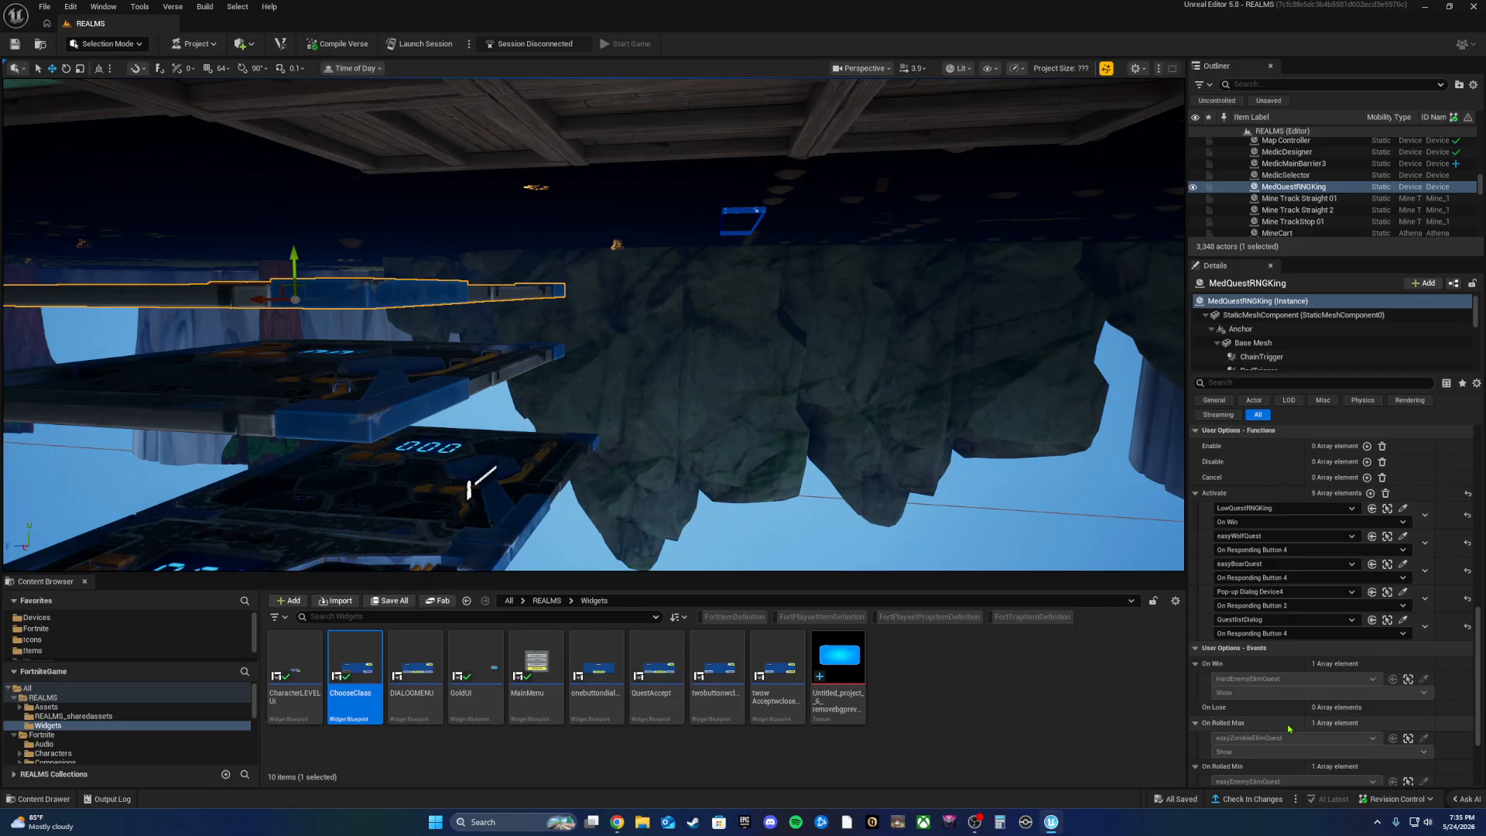
scroll(1305, 685, "down", 3)
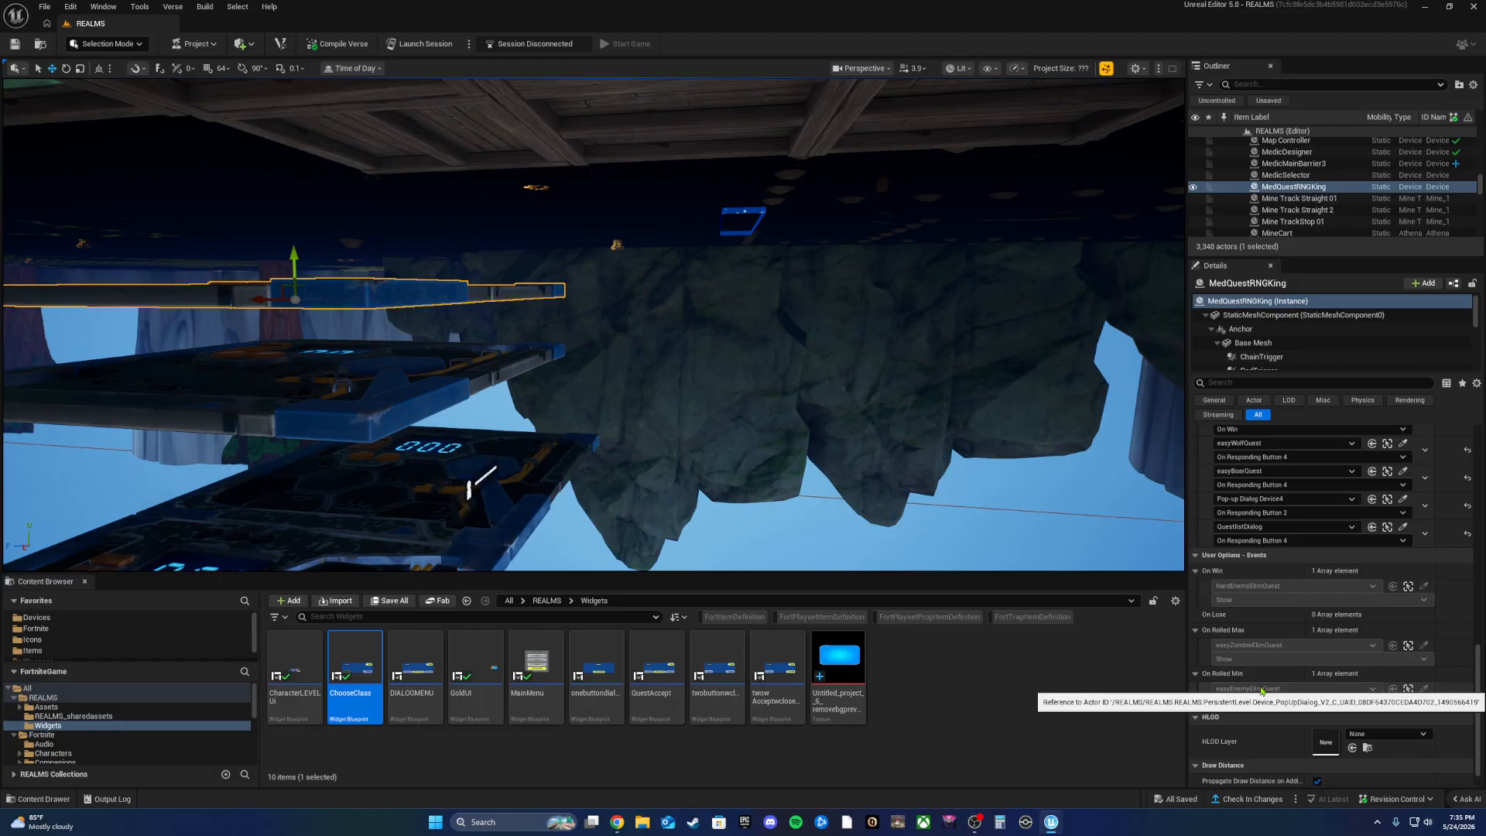
scroll(1226, 656, "up", 10)
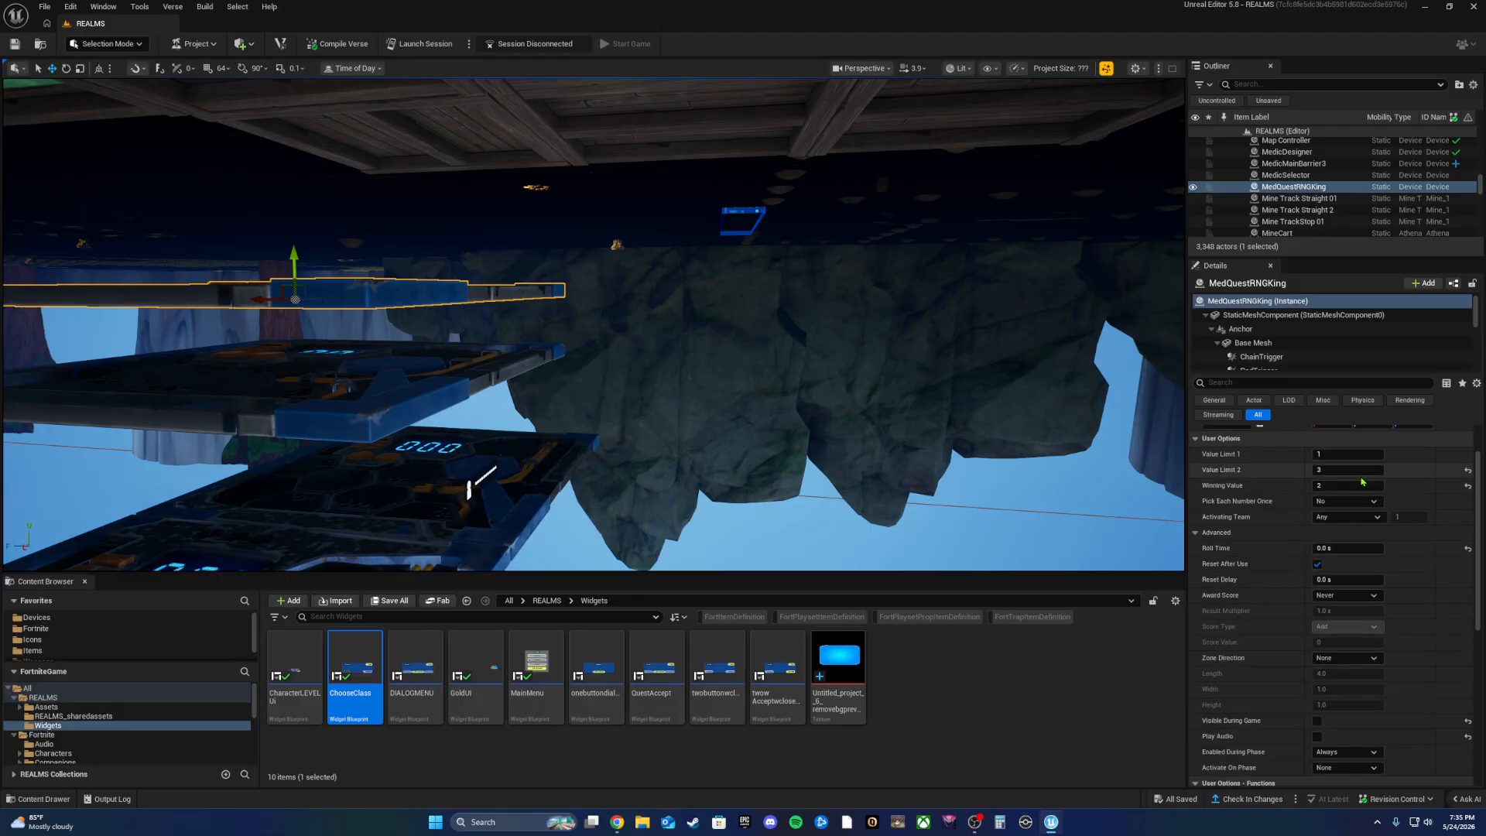
scroll(1216, 725, "down", 5)
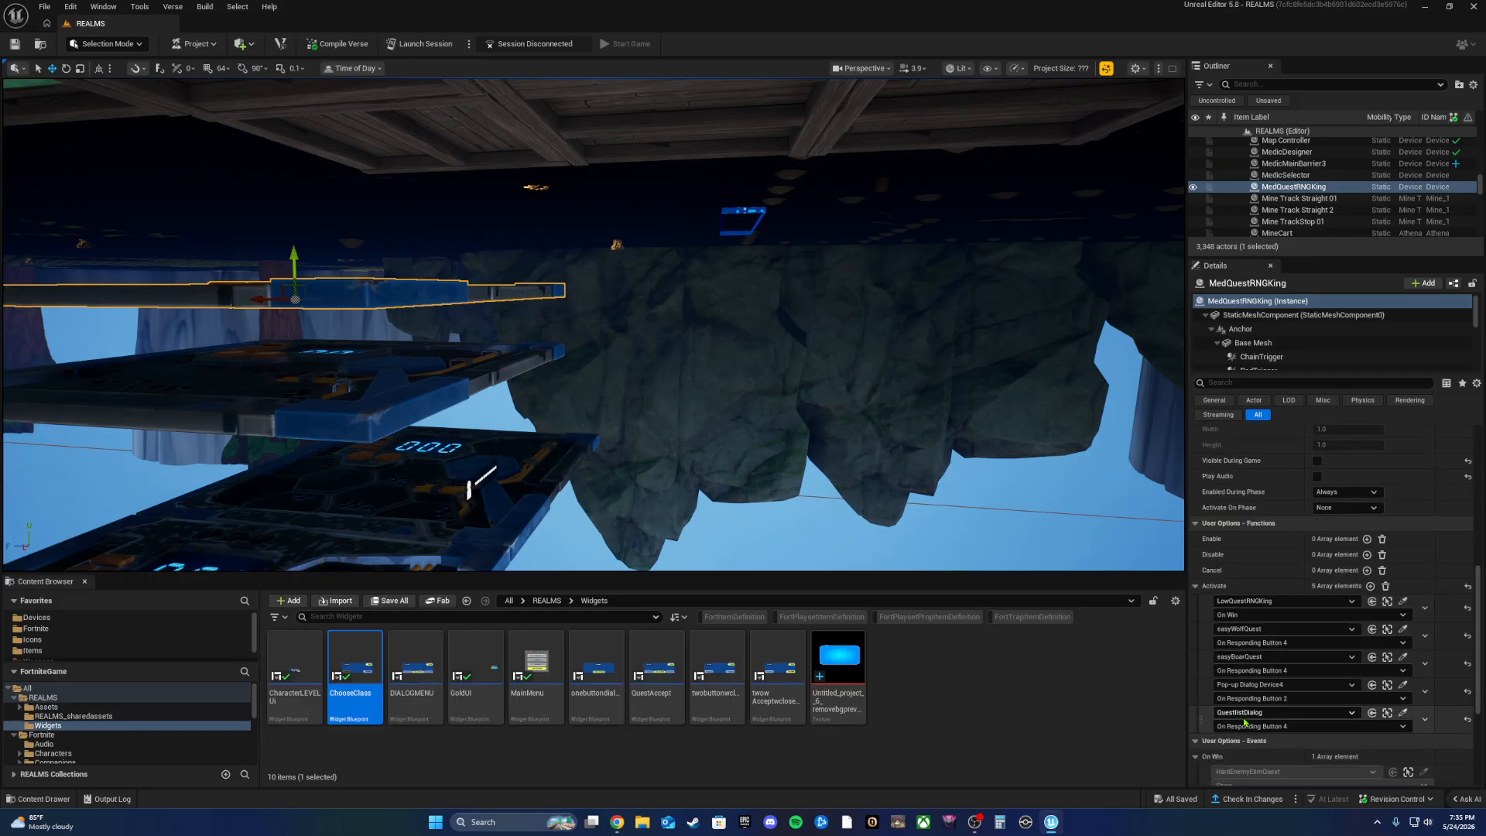
scroll(1217, 726, "down", 3)
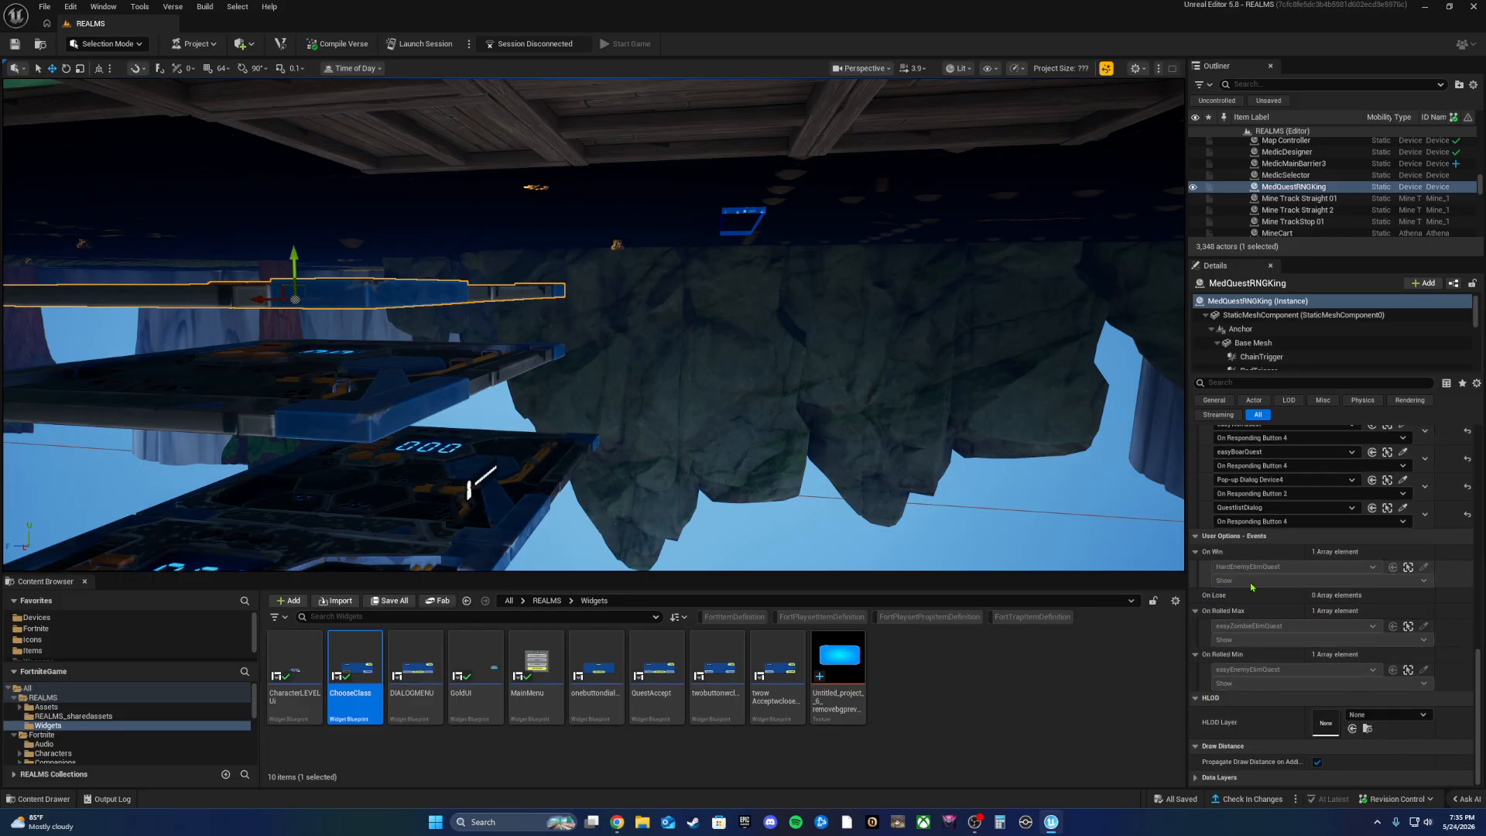
scroll(1285, 581, "up", 10)
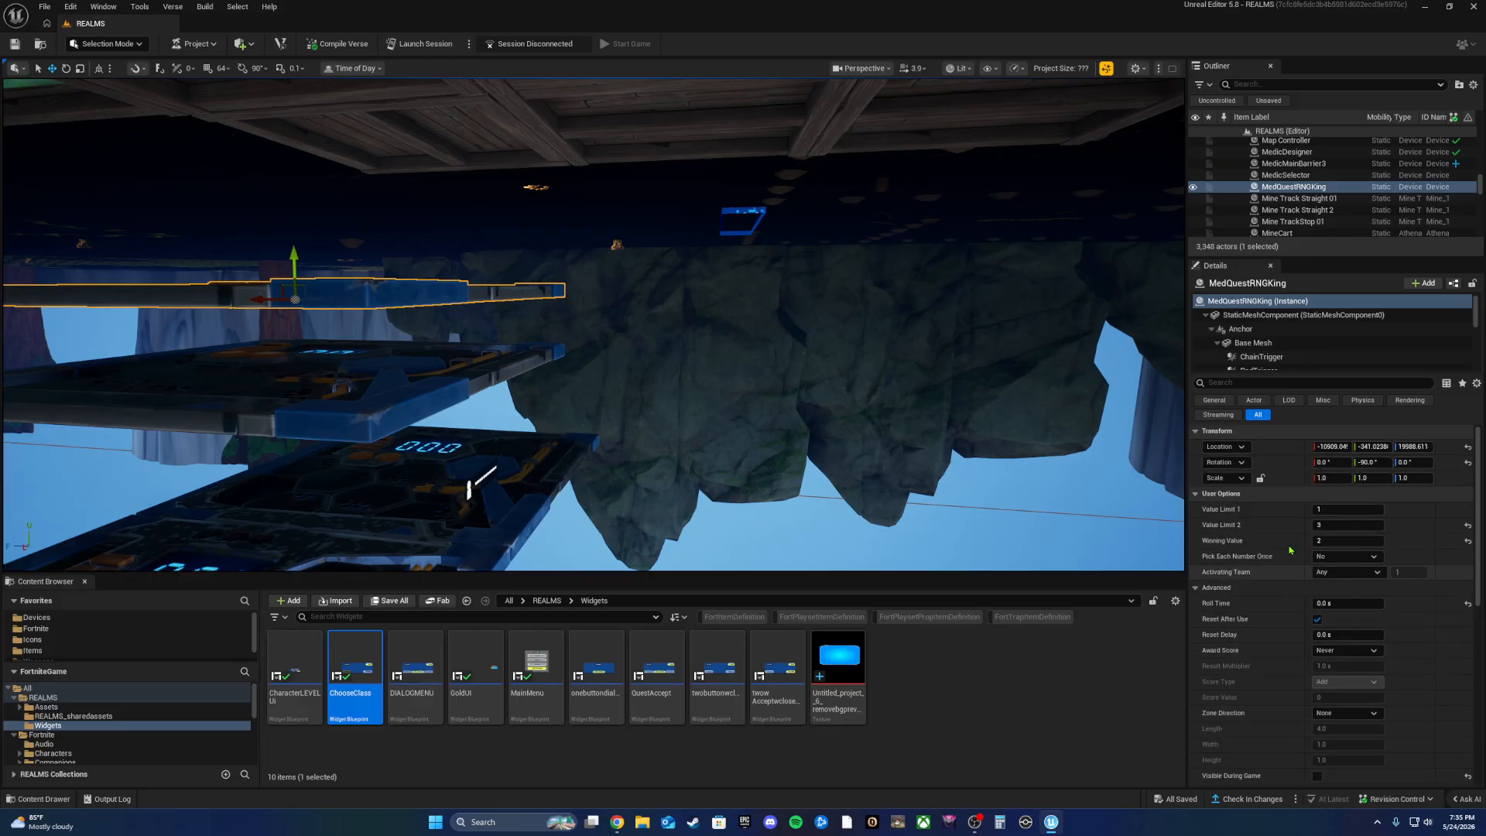
scroll(1255, 708, "down", 6)
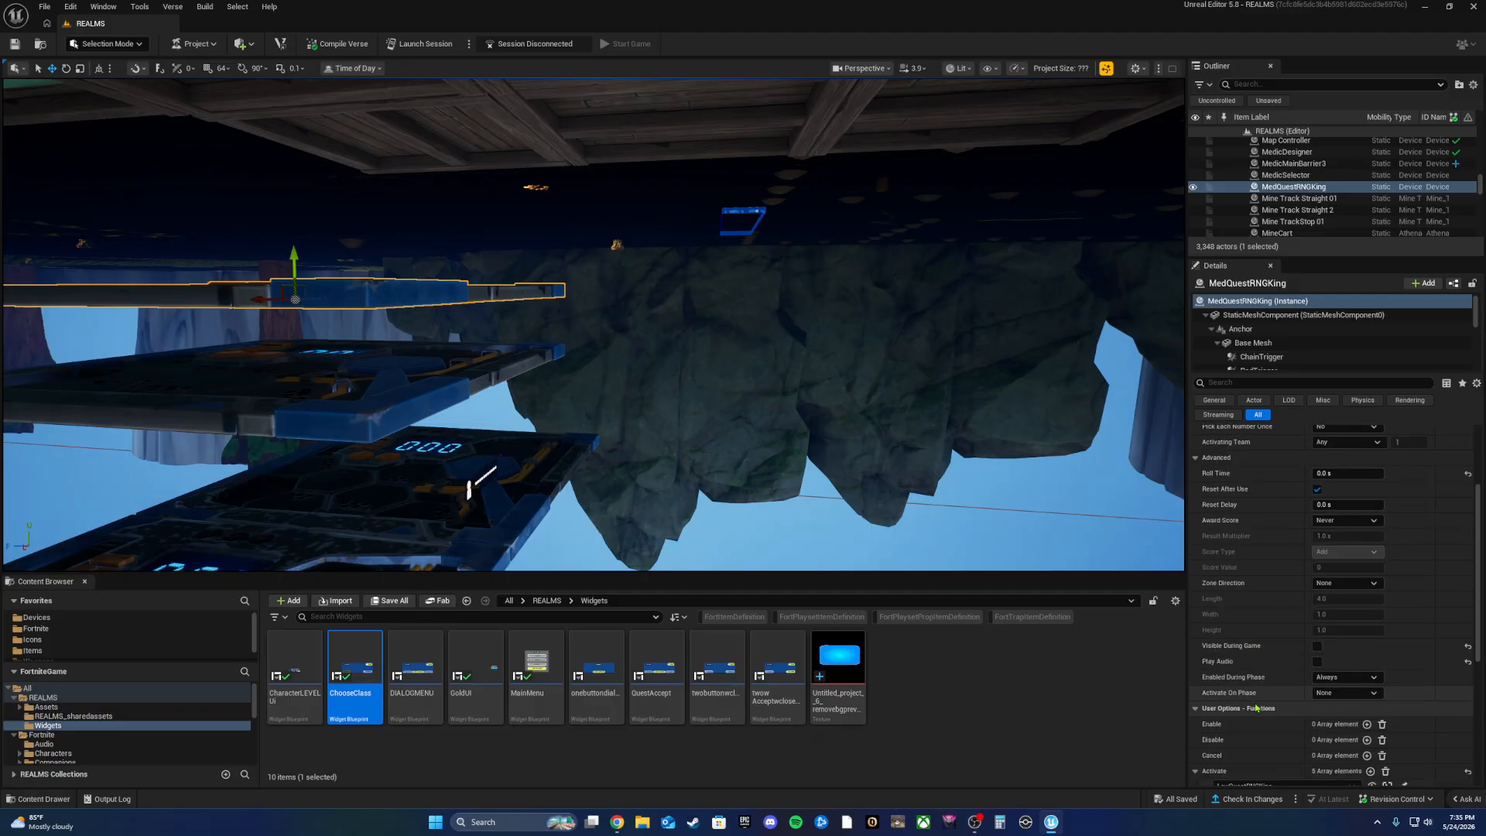
scroll(1255, 708, "down", 2)
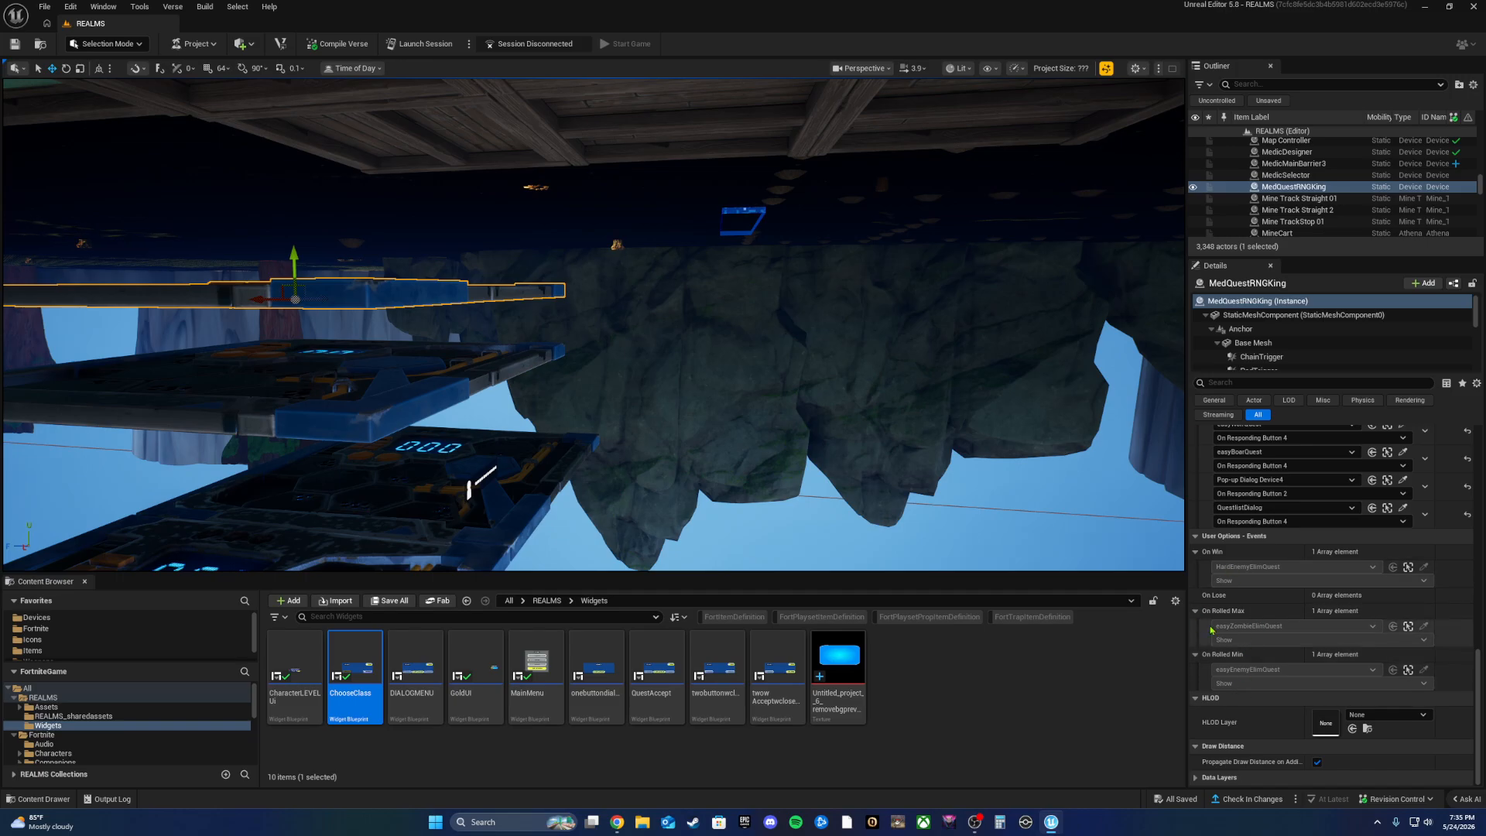
scroll(1261, 673, "up", 8)
scroll(1291, 660, "up", 4)
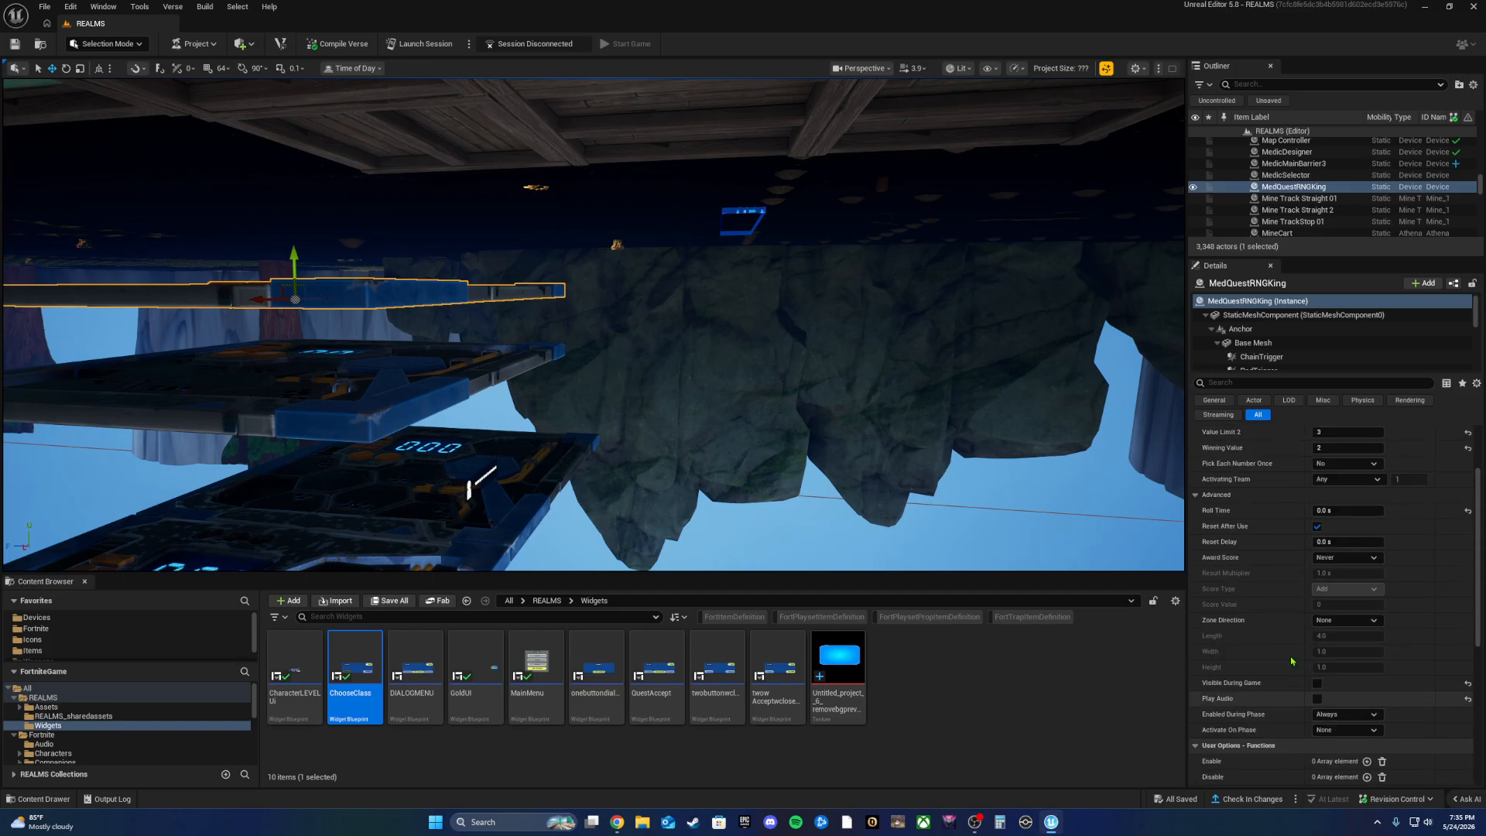
scroll(1291, 661, "down", 9)
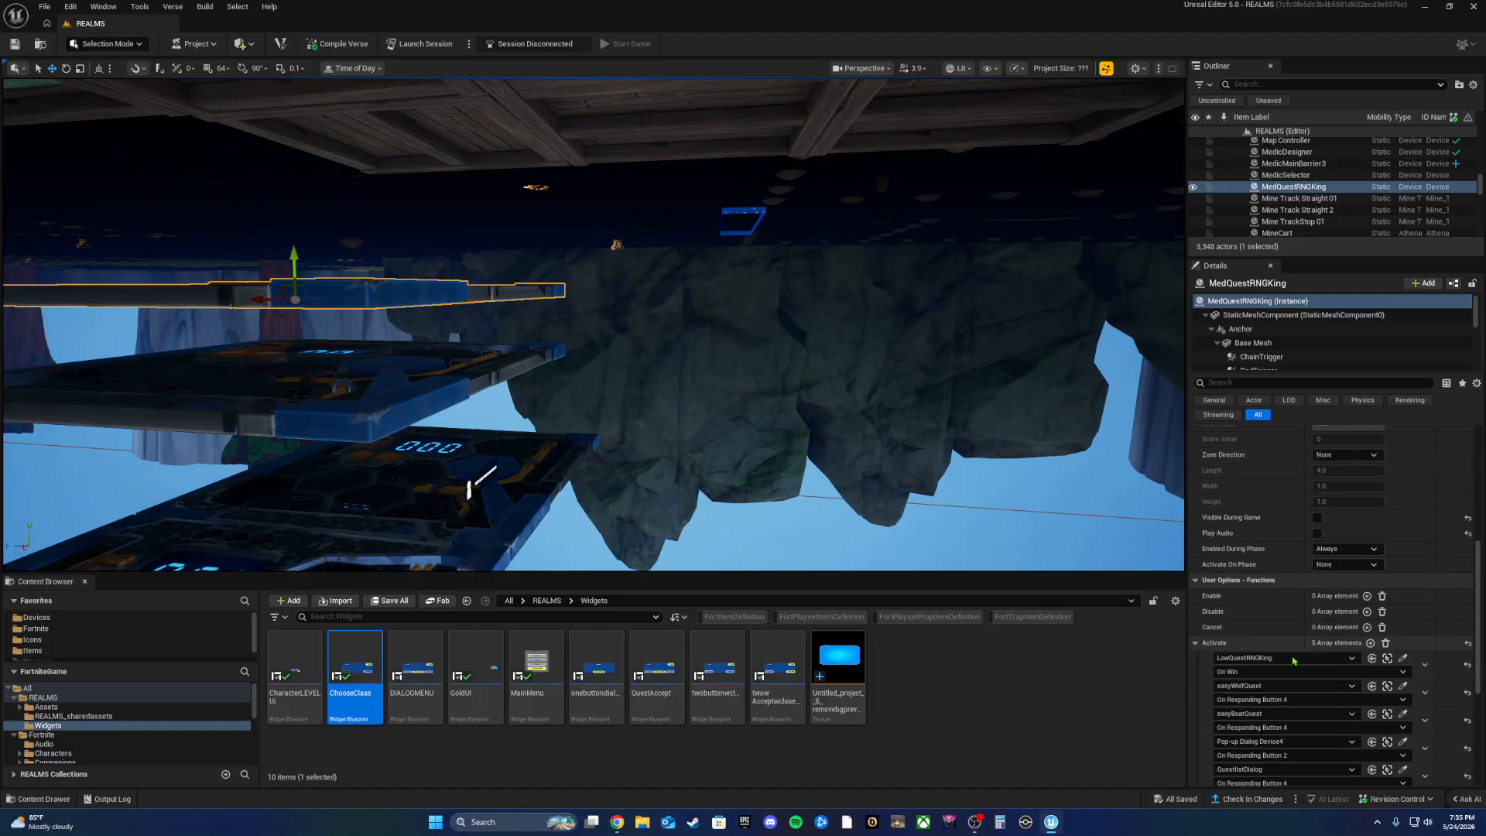
scroll(1293, 660, "down", 3)
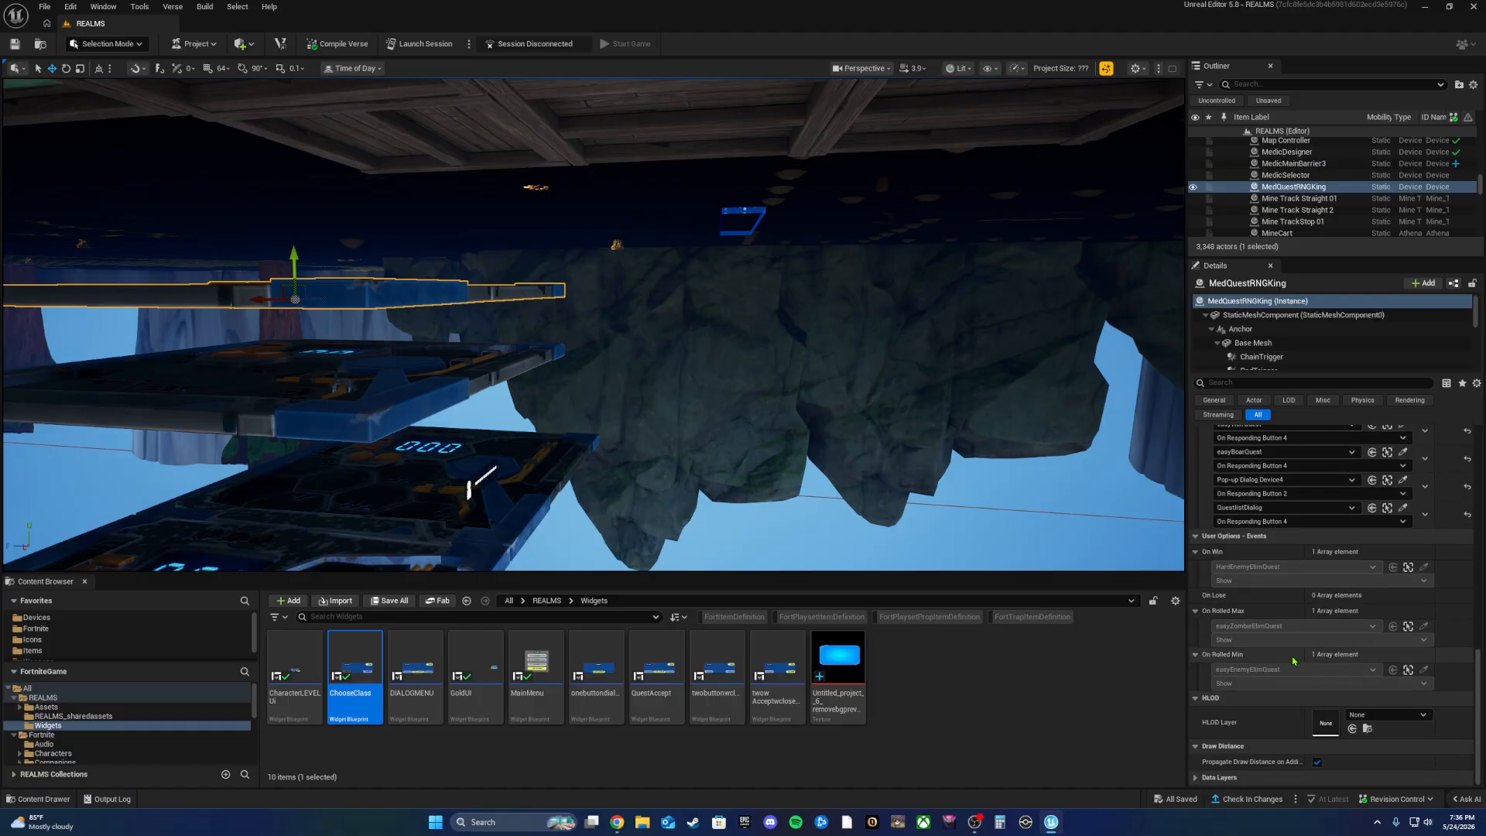
Step: Select LowQuestRNGKing and check its links: On Win activates MedQuestRNGKing, Rolled Max easyBoarQuest, Rolled Min easyWolfQuest
left_click(438, 404)
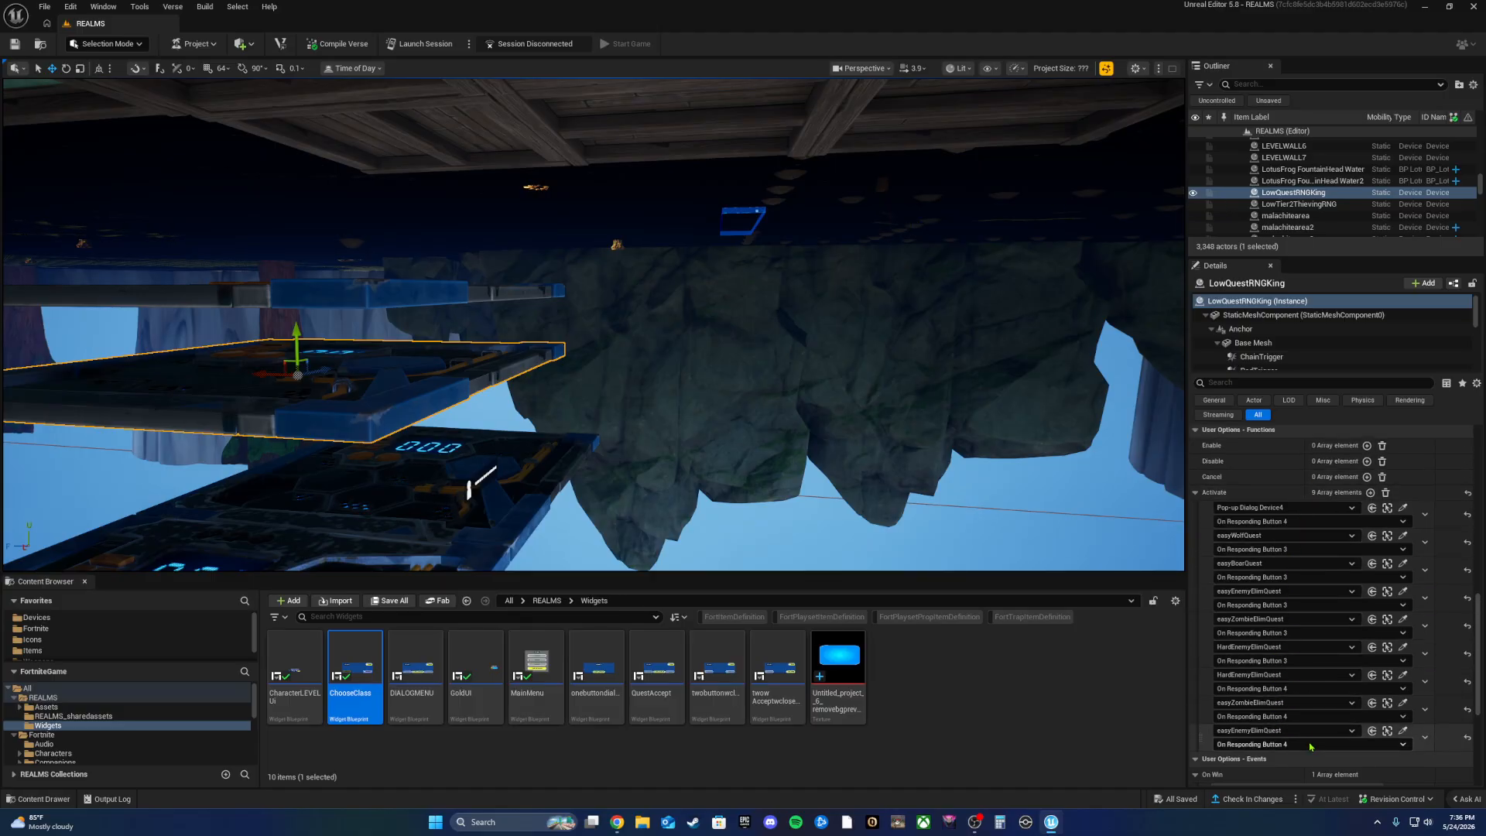
scroll(1315, 656, "up", 8)
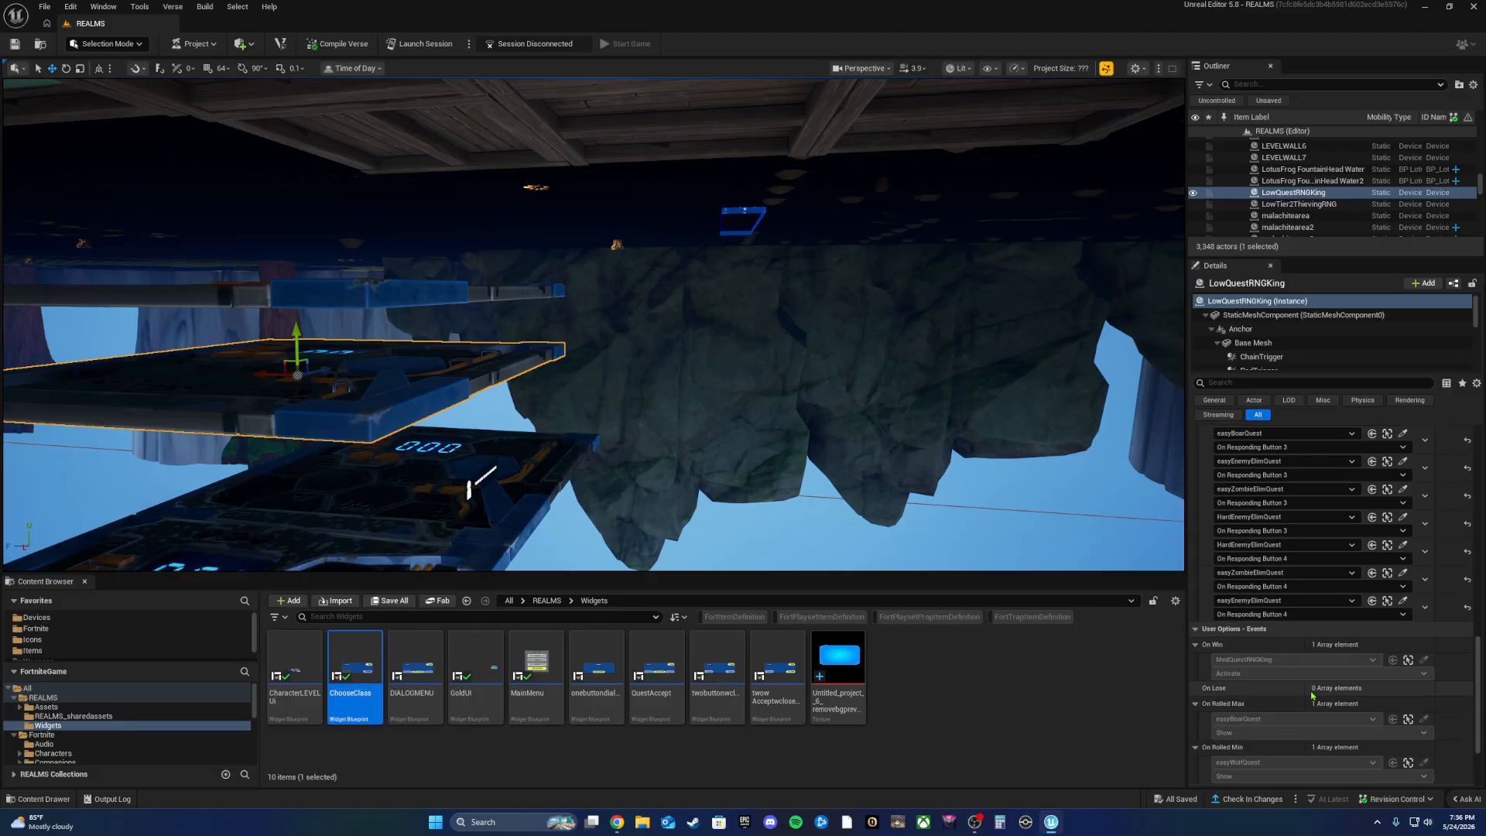
scroll(1312, 695, "up", 4)
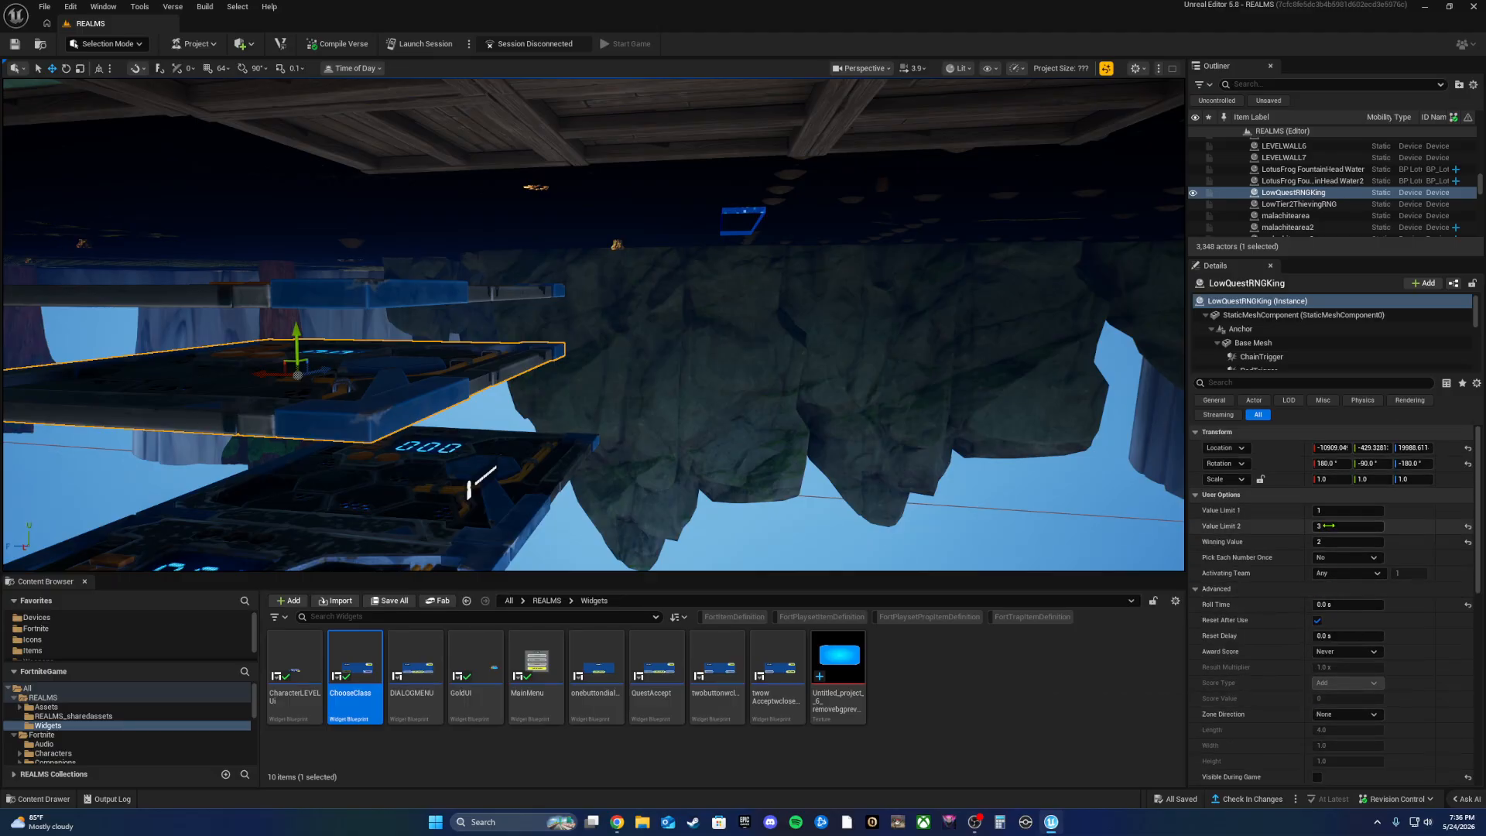
scroll(1301, 612, "down", 10)
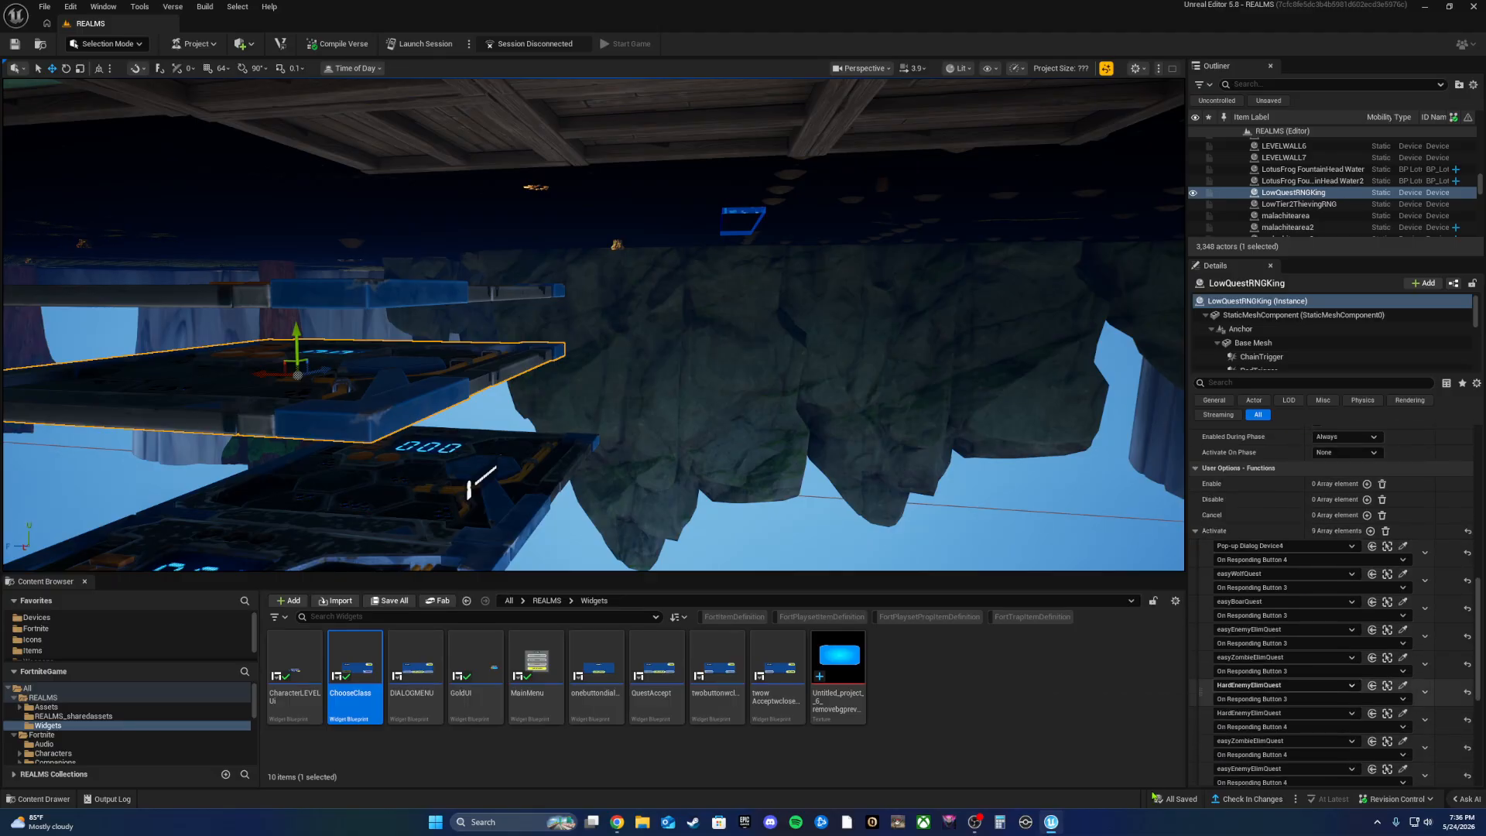
scroll(1213, 584, "down", 3)
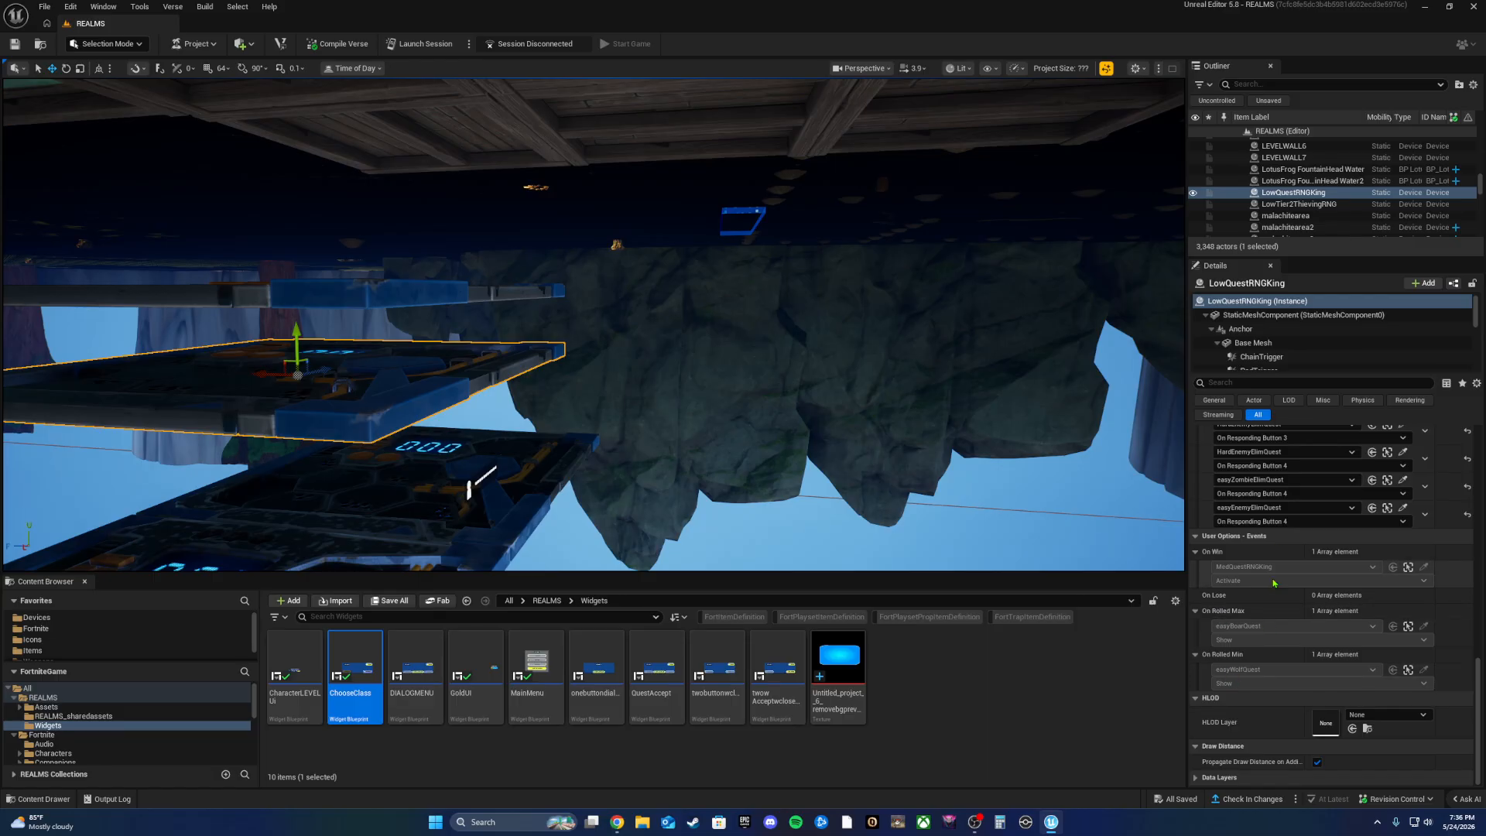
Step: Fly the camera past the dialog billboards, turning toward the Change Class green wall and floor
right_click_drag(1116, 213, 922, 186)
right_click(434, 511)
right_click_drag(619, 294, 539, 295)
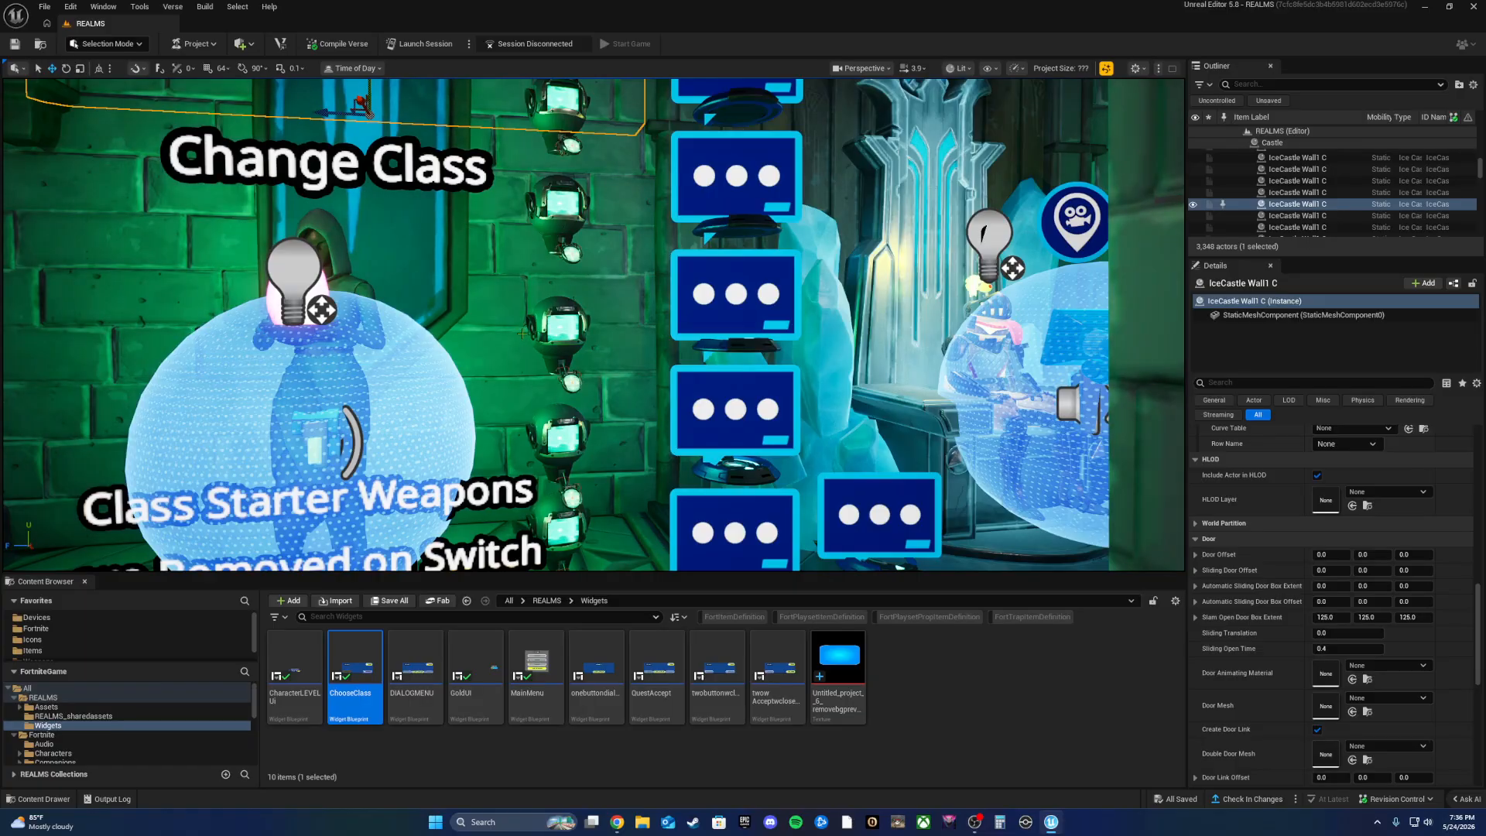
right_click_drag(683, 385, 720, 434)
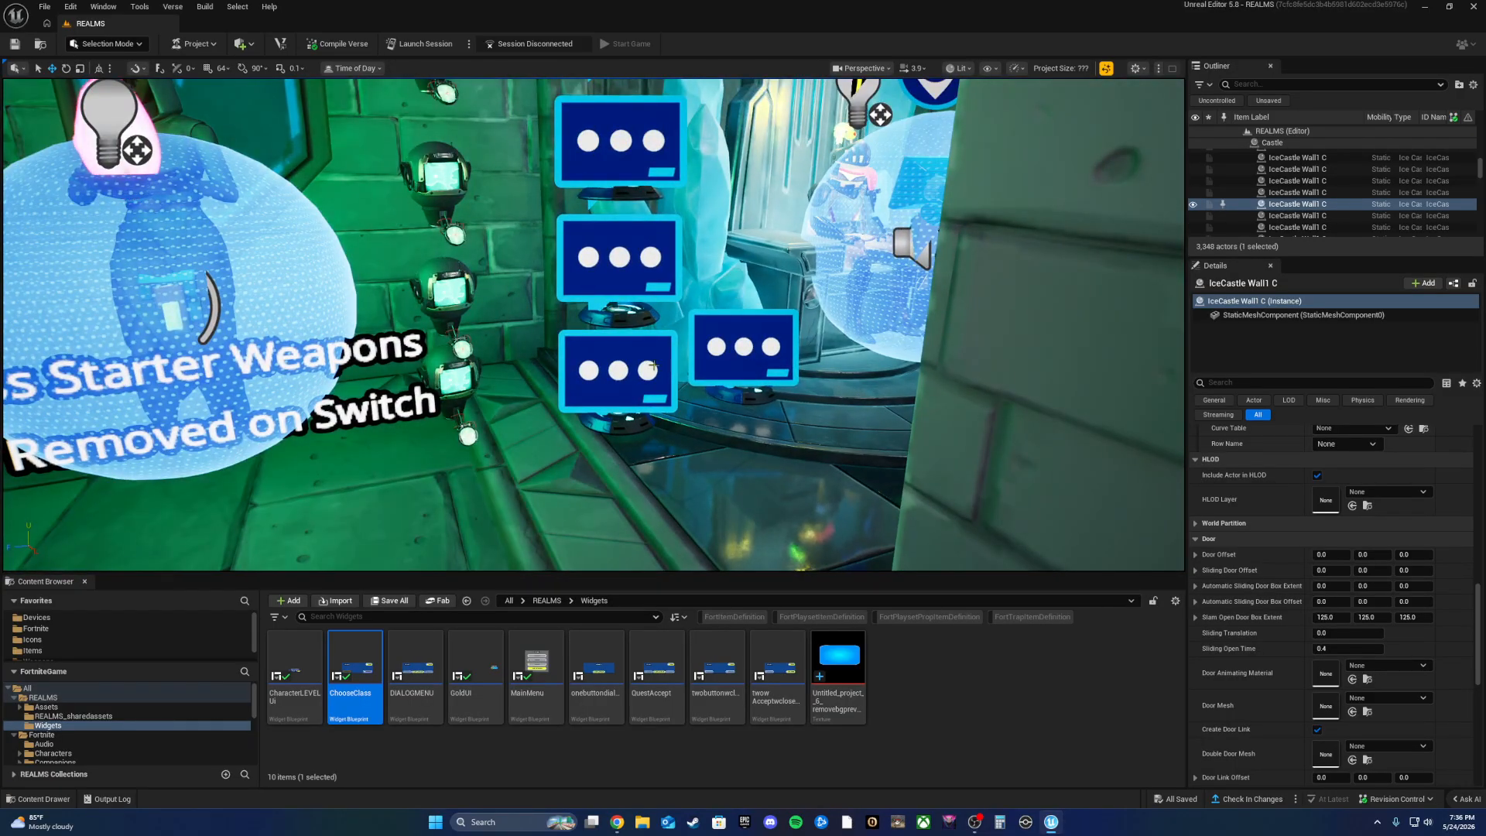